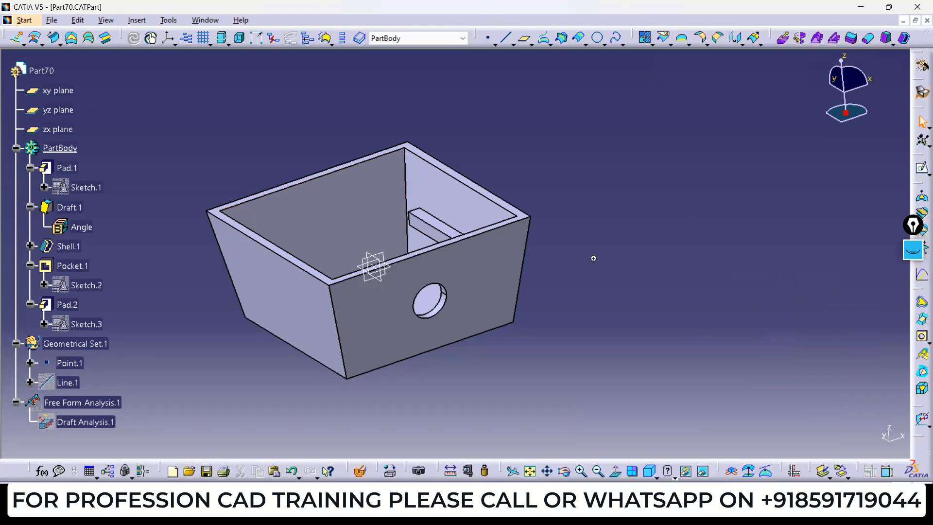
{"action": "middle_click_drag", "start_coordinate": [594, 263], "coordinate": [722, 265]}
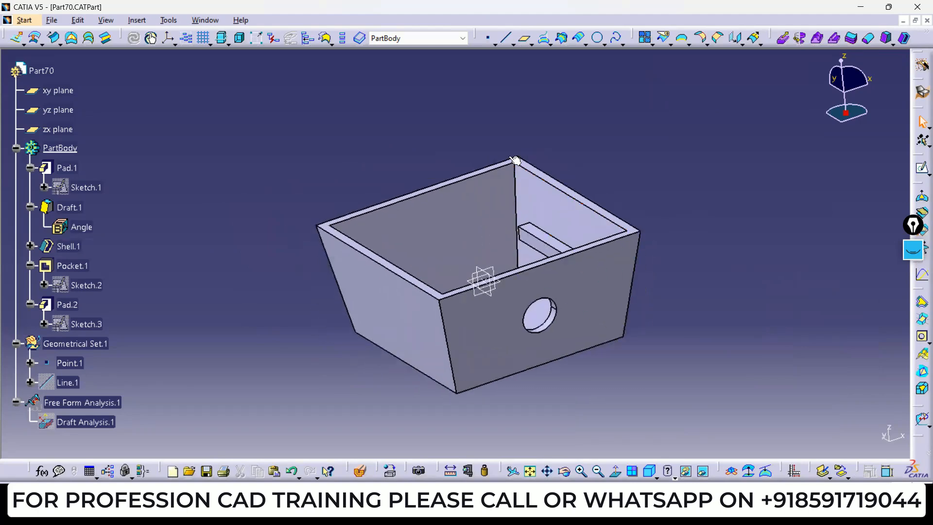
{"action": "mouse_move", "coordinate": [845, 54]}
{"action": "left_mouse_down"}
{"action": "mouse_move", "coordinate": [806, 107]}
{"action": "mouse_move", "coordinate": [882, 97]}
{"action": "mouse_move", "coordinate": [858, 53]}
{"action": "mouse_move", "coordinate": [837, 51]}
{"action": "left_mouse_up"}
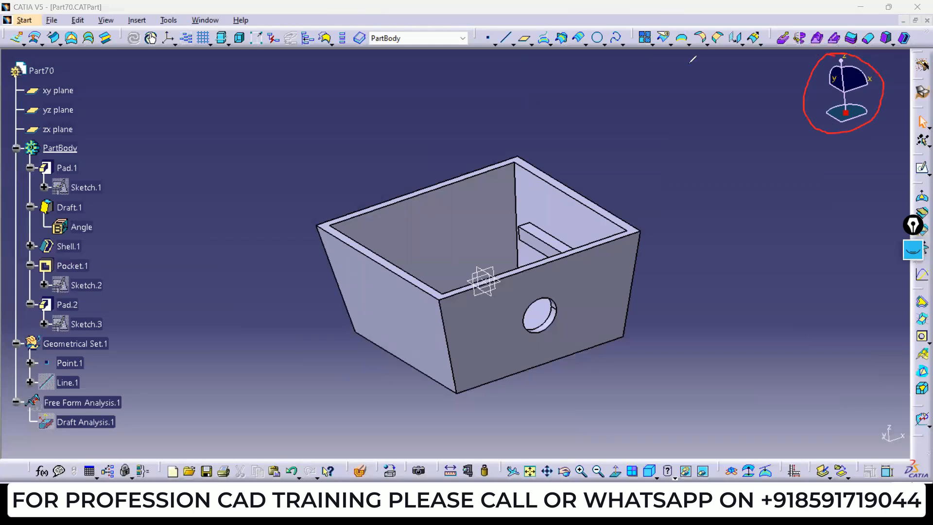
{"action": "key", "text": "Escape"}
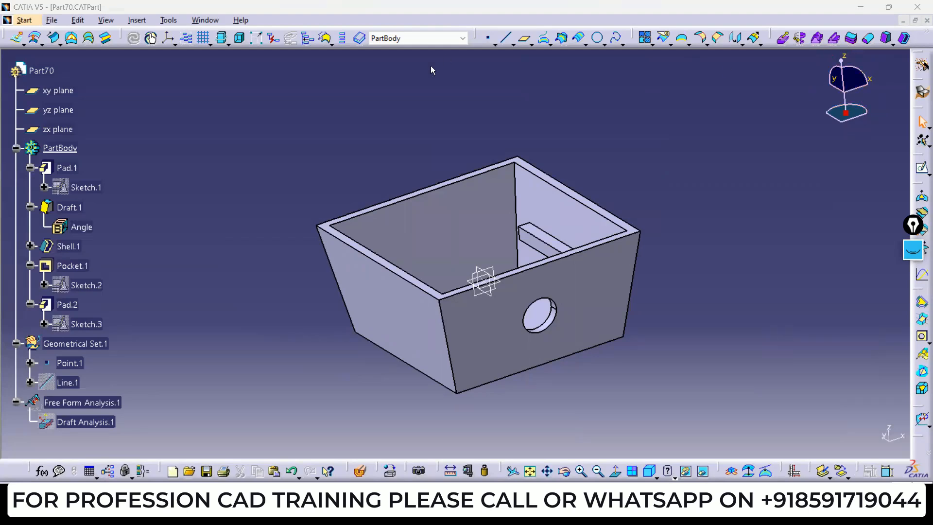
{"action": "left_click_drag", "start_coordinate": [847, 111], "coordinate": [841, 58]}
{"action": "mouse_move", "coordinate": [854, 91]}
{"action": "left_mouse_down"}
{"action": "mouse_move", "coordinate": [874, 80]}
{"action": "mouse_move", "coordinate": [804, 68]}
{"action": "mouse_move", "coordinate": [885, 85]}
{"action": "mouse_move", "coordinate": [855, 60]}
{"action": "left_mouse_up"}
{"action": "mouse_move", "coordinate": [851, 167]}
{"action": "left_mouse_down"}
{"action": "mouse_move", "coordinate": [894, 399]}
{"action": "mouse_move", "coordinate": [850, 413]}
{"action": "mouse_move", "coordinate": [902, 446]}
{"action": "mouse_move", "coordinate": [896, 415]}
{"action": "mouse_move", "coordinate": [915, 438]}
{"action": "mouse_move", "coordinate": [861, 430]}
{"action": "mouse_move", "coordinate": [880, 402]}
{"action": "left_mouse_up"}
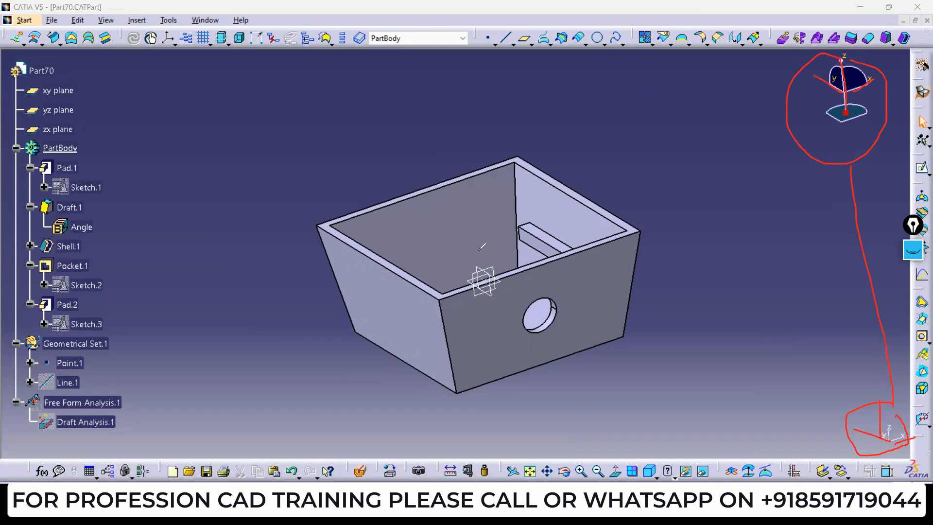
{"action": "mouse_move", "coordinate": [77, 80]}
{"action": "left_mouse_down"}
{"action": "mouse_move", "coordinate": [62, 93]}
{"action": "mouse_move", "coordinate": [91, 98]}
{"action": "left_mouse_up"}
{"action": "left_click_drag", "start_coordinate": [76, 137], "coordinate": [93, 127]}
{"action": "key", "text": "ctrl+shift+7"}
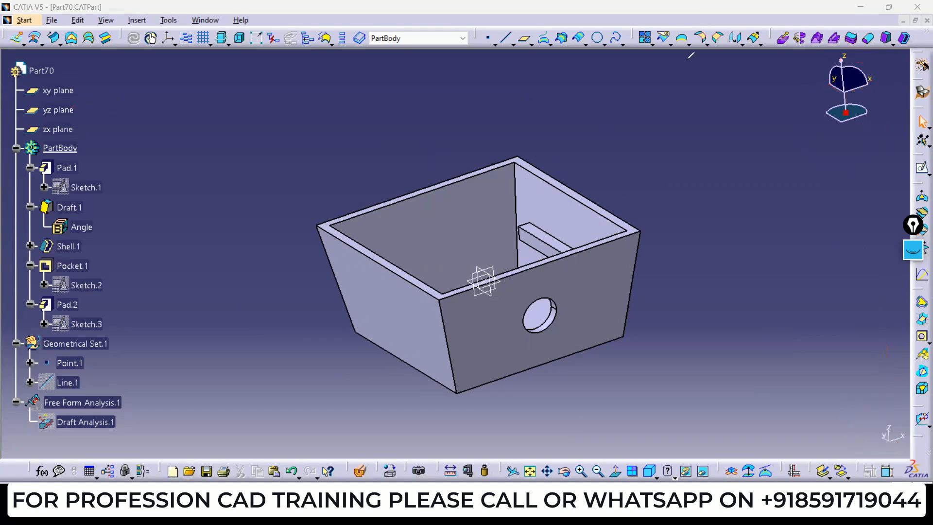
- Examine how the shelled box is oriented relative to the X, Y and Z axes by rotating it and moving it with the compass
{"action": "mouse_move", "coordinate": [623, 189]}
{"action": "middle_mouse_down"}
{"action": "mouse_move", "coordinate": [632, 184]}
{"action": "mouse_move", "coordinate": [610, 198]}
{"action": "mouse_move", "coordinate": [621, 183]}
{"action": "middle_mouse_up"}
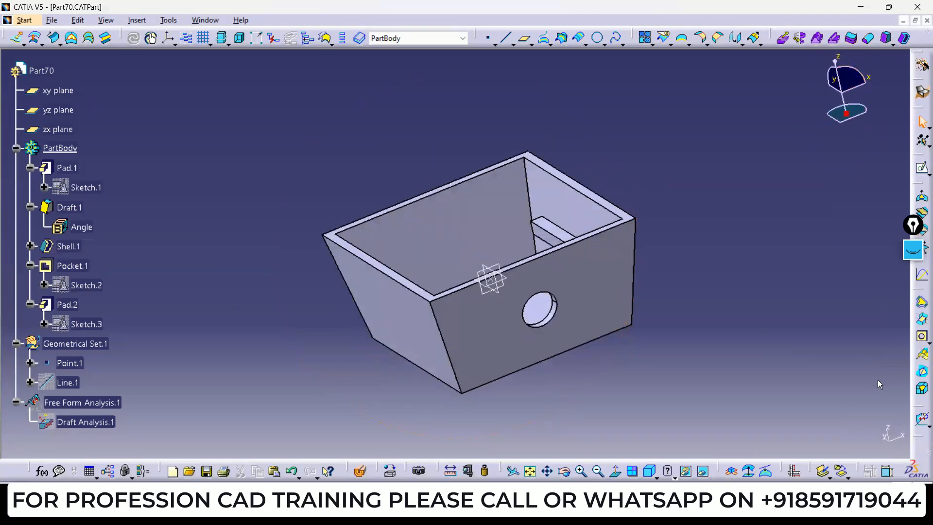
{"action": "middle_click_drag", "start_coordinate": [675, 273], "coordinate": [627, 262]}
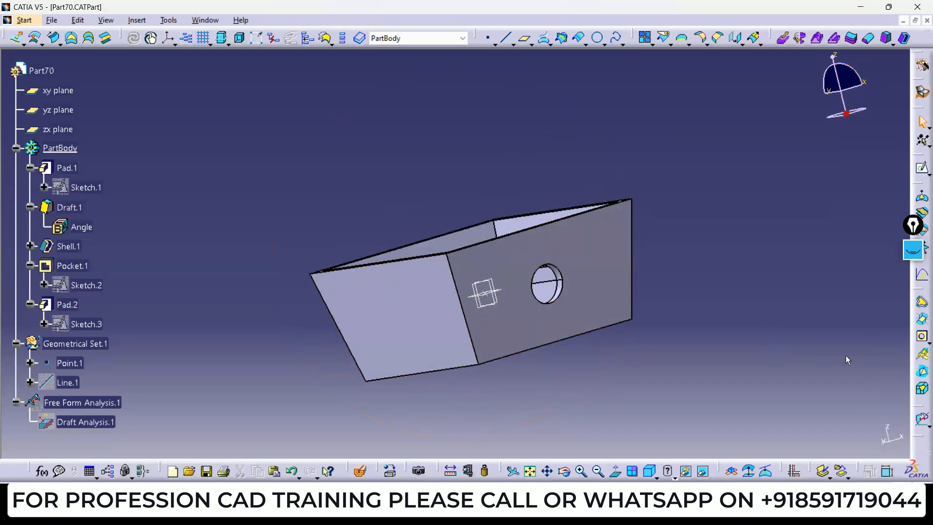
{"action": "middle_click_drag", "start_coordinate": [587, 321], "coordinate": [445, 294]}
{"action": "left_click_drag", "start_coordinate": [834, 91], "coordinate": [778, 89]}
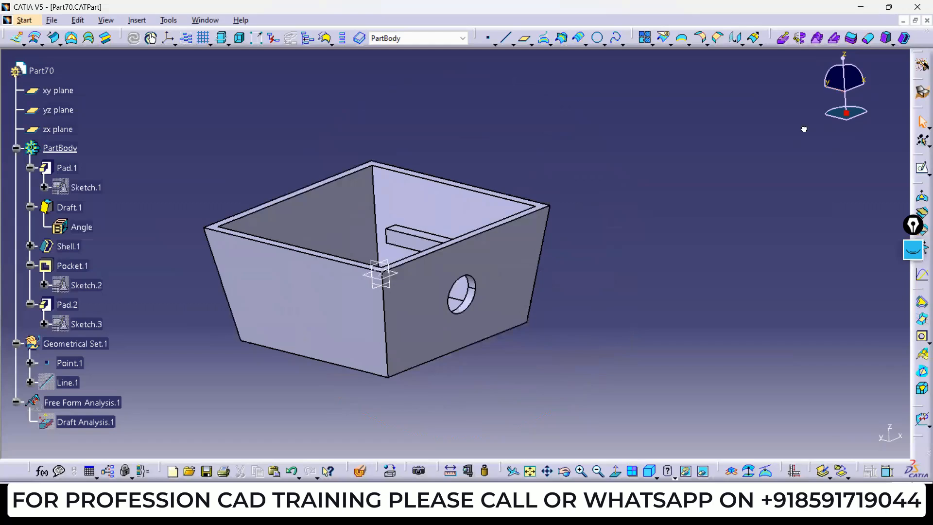
{"action": "middle_click_drag", "start_coordinate": [721, 169], "coordinate": [784, 124]}
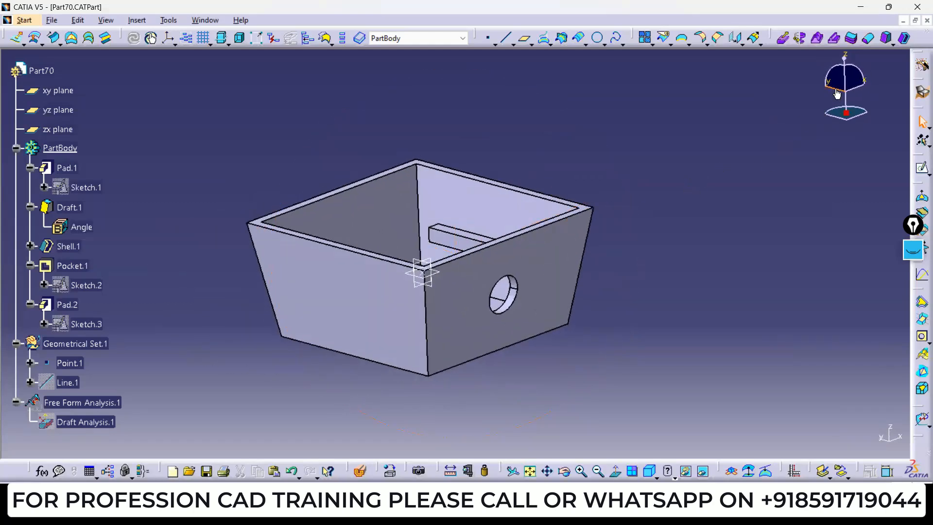
{"action": "left_click_drag", "start_coordinate": [839, 90], "coordinate": [766, 90]}
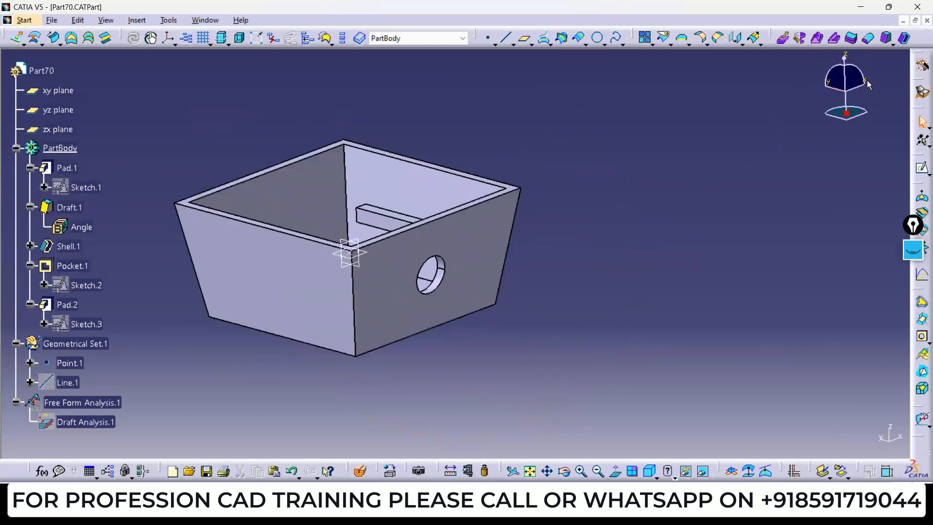
{"action": "mouse_move", "coordinate": [852, 88]}
{"action": "left_mouse_down"}
{"action": "mouse_move", "coordinate": [760, 130]}
{"action": "mouse_move", "coordinate": [866, 97]}
{"action": "mouse_move", "coordinate": [846, 95]}
{"action": "mouse_move", "coordinate": [841, 160]}
{"action": "mouse_move", "coordinate": [846, 64]}
{"action": "mouse_move", "coordinate": [843, 104]}
{"action": "left_mouse_up"}
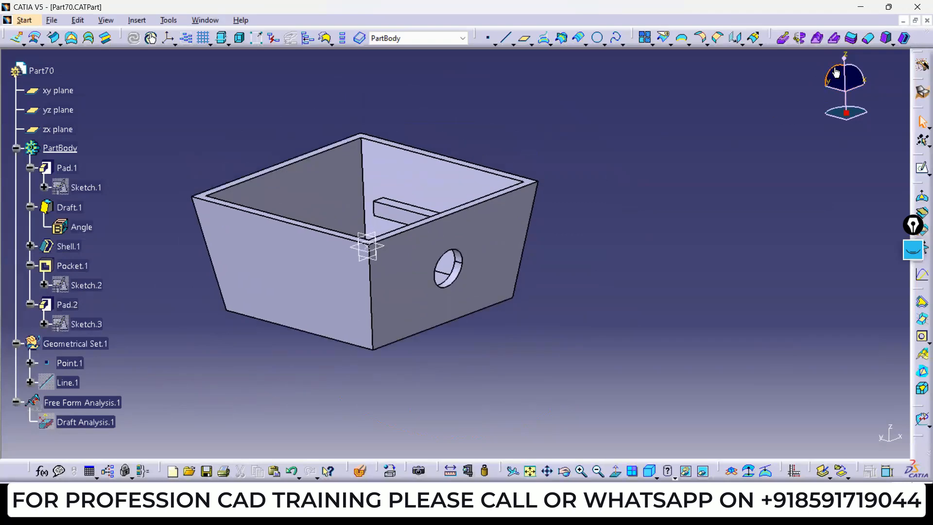
{"action": "mouse_move", "coordinate": [845, 63]}
{"action": "left_mouse_down"}
{"action": "mouse_move", "coordinate": [852, 85]}
{"action": "mouse_move", "coordinate": [848, 60]}
{"action": "mouse_move", "coordinate": [836, 88]}
{"action": "mouse_move", "coordinate": [840, 64]}
{"action": "left_mouse_up"}
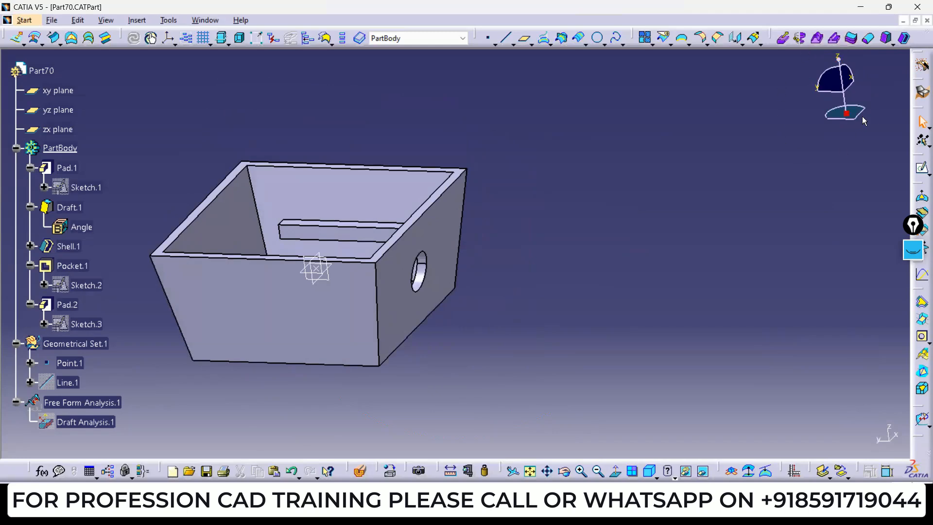
{"action": "middle_click_drag", "start_coordinate": [510, 173], "coordinate": [592, 168]}
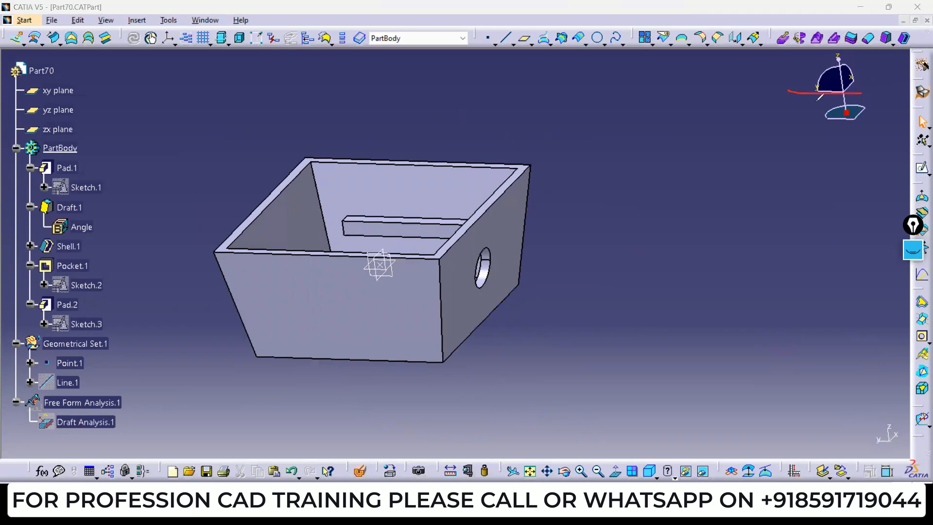
{"action": "mouse_move", "coordinate": [820, 103]}
{"action": "left_mouse_down"}
{"action": "mouse_move", "coordinate": [863, 78]}
{"action": "mouse_move", "coordinate": [847, 114]}
{"action": "left_mouse_up"}
{"action": "left_click_drag", "start_coordinate": [673, 200], "coordinate": [671, 357]}
{"action": "left_click_drag", "start_coordinate": [745, 287], "coordinate": [659, 373]}
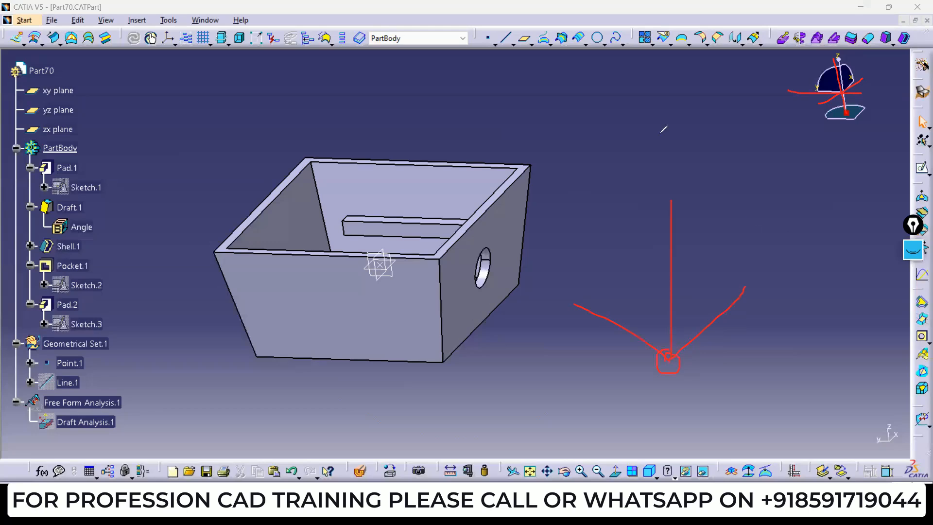
{"action": "key", "text": "Escape"}
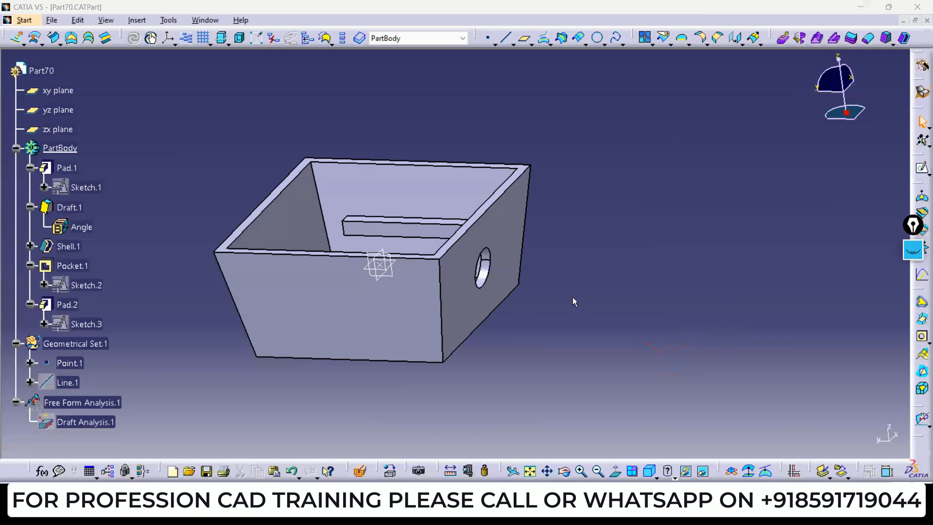
- Hide the solid box through its Pad.1 feature, leaving the reference planes at the origin displayed
{"action": "middle_click_drag", "start_coordinate": [562, 299], "coordinate": [460, 340]}
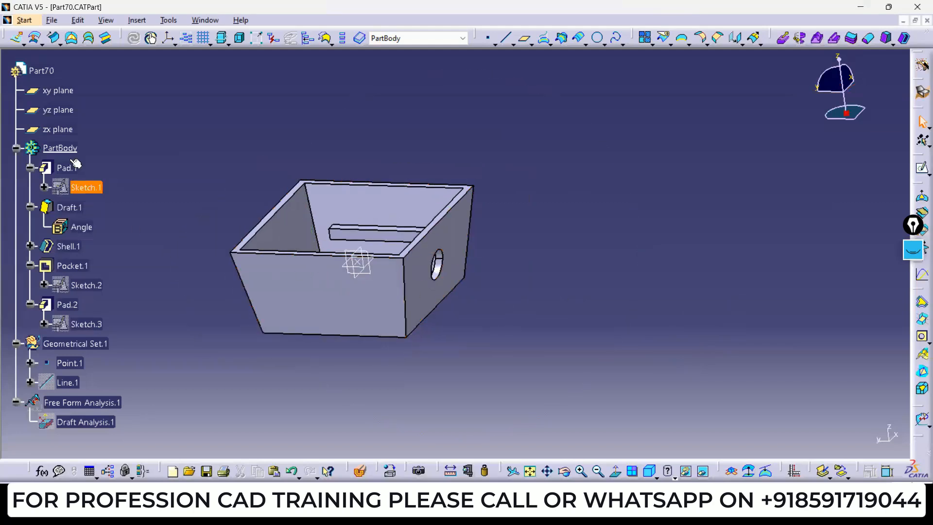
{"action": "mouse_move", "coordinate": [407, 221]}
{"action": "middle_mouse_down"}
{"action": "mouse_move", "coordinate": [406, 232]}
{"action": "mouse_move", "coordinate": [408, 223]}
{"action": "middle_mouse_up"}
{"action": "middle_click_drag", "start_coordinate": [401, 268], "coordinate": [415, 250]}
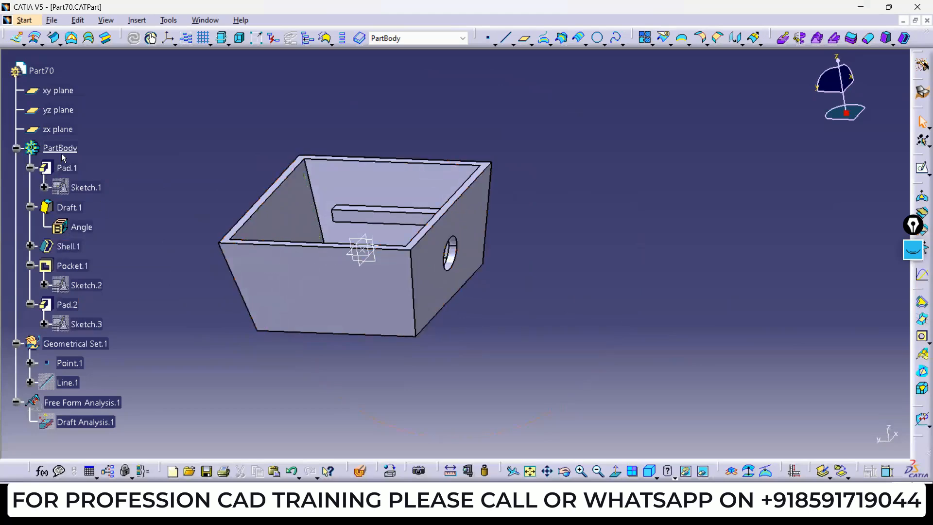
{"action": "right_click", "coordinate": [74, 168]}
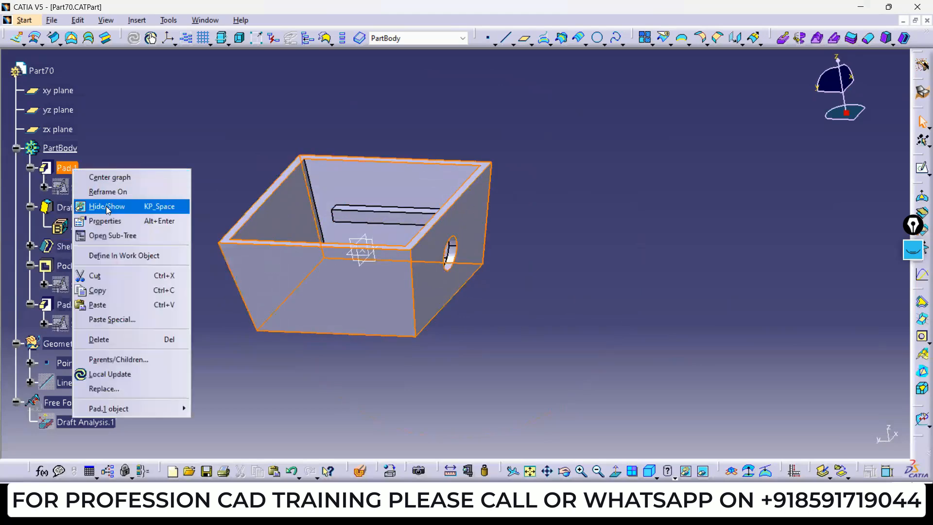
{"action": "left_click", "coordinate": [107, 206]}
{"action": "middle_click_drag", "start_coordinate": [383, 264], "coordinate": [430, 291]}
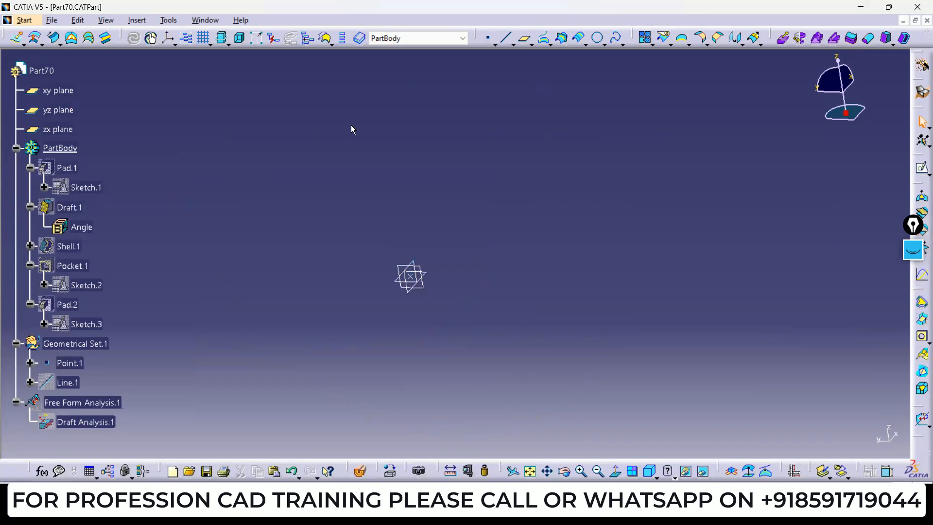
{"action": "mouse_move", "coordinate": [411, 277]}
{"action": "left_mouse_down"}
{"action": "mouse_move", "coordinate": [468, 259]}
{"action": "mouse_move", "coordinate": [475, 188]}
{"action": "mouse_move", "coordinate": [607, 123]}
{"action": "mouse_move", "coordinate": [644, 165]}
{"action": "mouse_move", "coordinate": [734, 137]}
{"action": "left_mouse_up"}
{"action": "left_click_drag", "start_coordinate": [412, 278], "coordinate": [419, 335]}
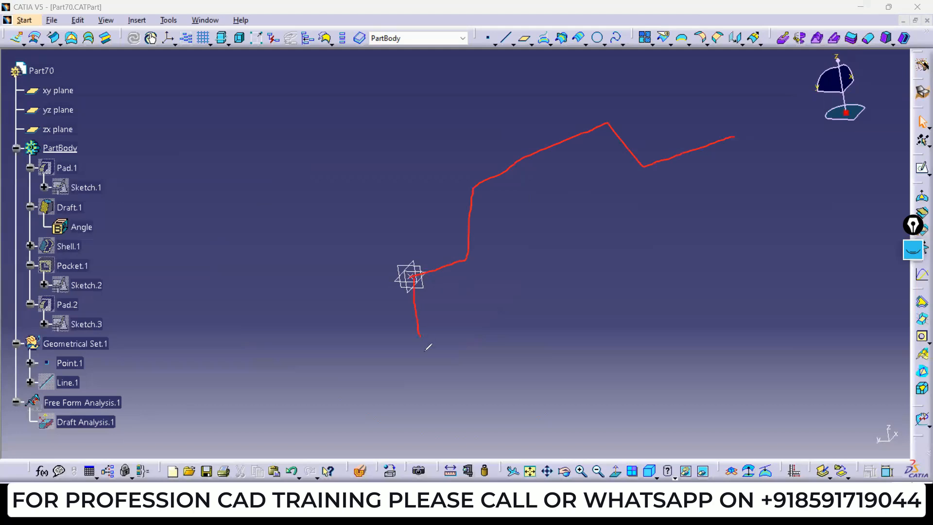
{"action": "mouse_move", "coordinate": [517, 281]}
{"action": "left_mouse_down"}
{"action": "mouse_move", "coordinate": [538, 336]}
{"action": "mouse_move", "coordinate": [679, 202]}
{"action": "mouse_move", "coordinate": [702, 233]}
{"action": "mouse_move", "coordinate": [780, 179]}
{"action": "left_mouse_up"}
{"action": "mouse_move", "coordinate": [734, 137]}
{"action": "left_mouse_down"}
{"action": "mouse_move", "coordinate": [745, 178]}
{"action": "mouse_move", "coordinate": [714, 209]}
{"action": "left_mouse_up"}
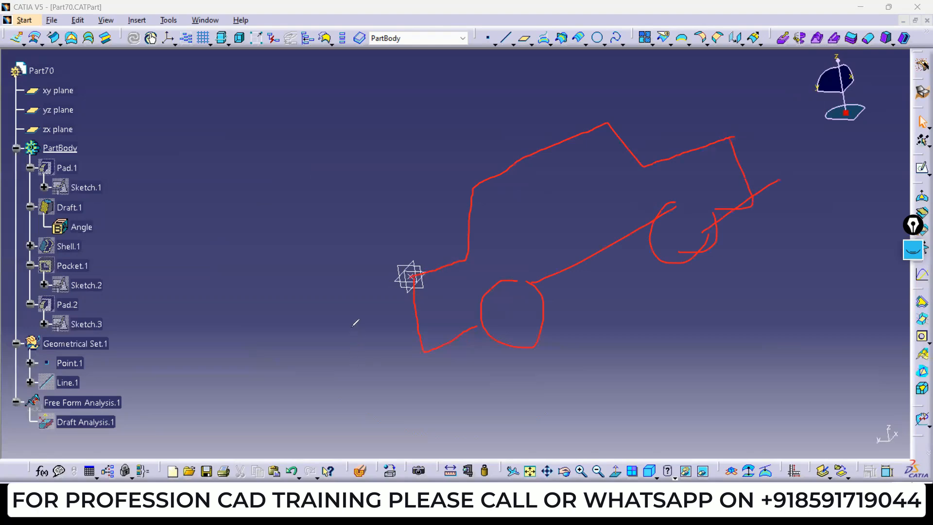
{"action": "mouse_move", "coordinate": [681, 201]}
{"action": "left_mouse_down"}
{"action": "mouse_move", "coordinate": [711, 228]}
{"action": "mouse_move", "coordinate": [690, 249]}
{"action": "left_mouse_up"}
{"action": "left_click_drag", "start_coordinate": [468, 260], "coordinate": [531, 223]}
{"action": "left_click_drag", "start_coordinate": [516, 168], "coordinate": [566, 195]}
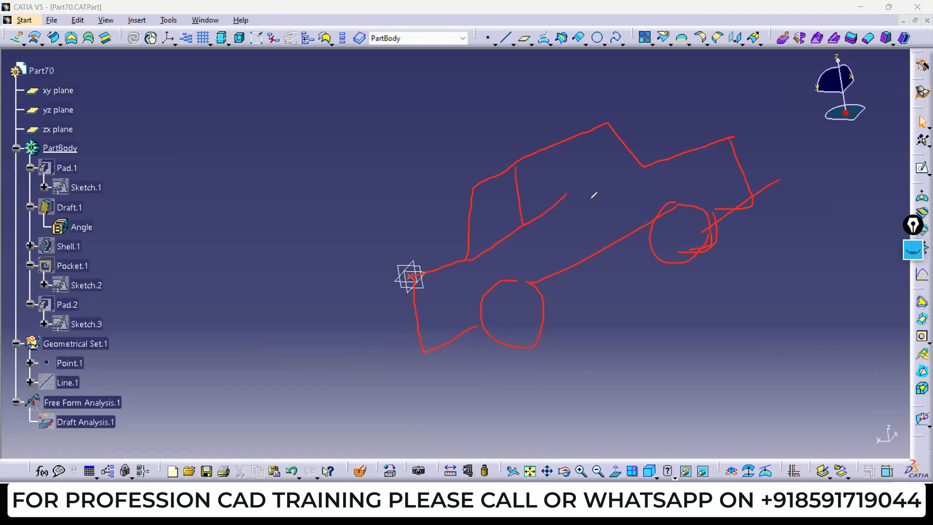
{"action": "left_click_drag", "start_coordinate": [627, 167], "coordinate": [568, 200]}
{"action": "left_click_drag", "start_coordinate": [618, 144], "coordinate": [618, 161]}
{"action": "mouse_move", "coordinate": [513, 291]}
{"action": "left_mouse_down"}
{"action": "mouse_move", "coordinate": [527, 345]}
{"action": "mouse_move", "coordinate": [546, 290]}
{"action": "left_mouse_up"}
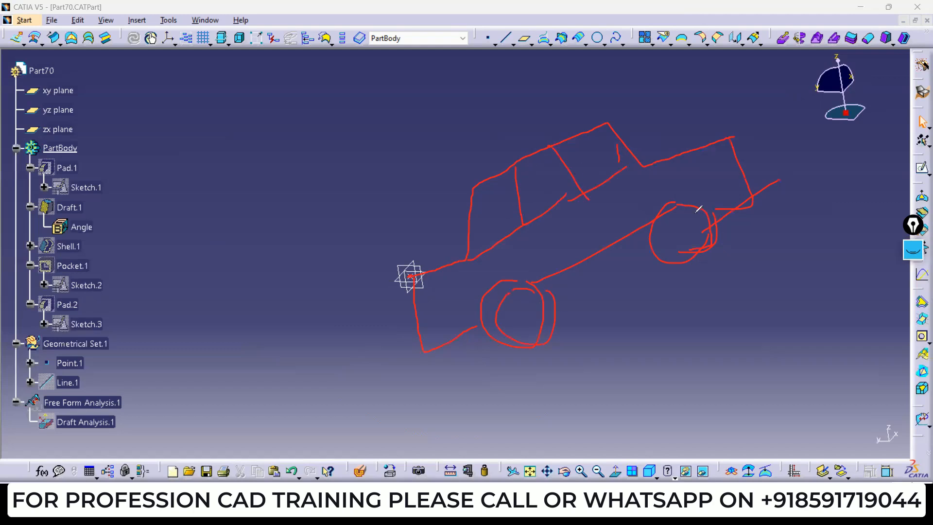
{"action": "left_click_drag", "start_coordinate": [677, 204], "coordinate": [678, 237]}
{"action": "left_click_drag", "start_coordinate": [414, 319], "coordinate": [353, 331]}
{"action": "mouse_move", "coordinate": [760, 166]}
{"action": "left_mouse_down"}
{"action": "mouse_move", "coordinate": [800, 160]}
{"action": "mouse_move", "coordinate": [770, 166]}
{"action": "left_mouse_up"}
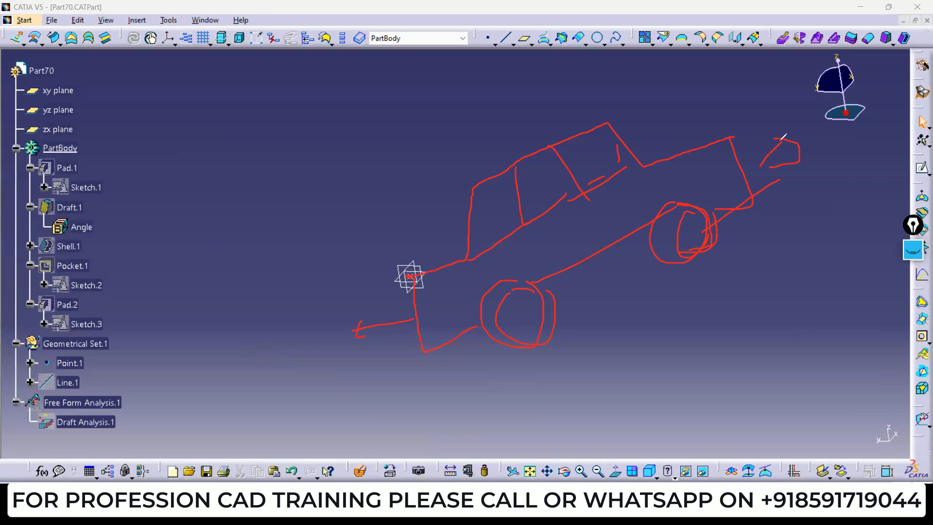
{"action": "left_click_drag", "start_coordinate": [731, 139], "coordinate": [751, 171]}
{"action": "left_click_drag", "start_coordinate": [409, 275], "coordinate": [403, 212]}
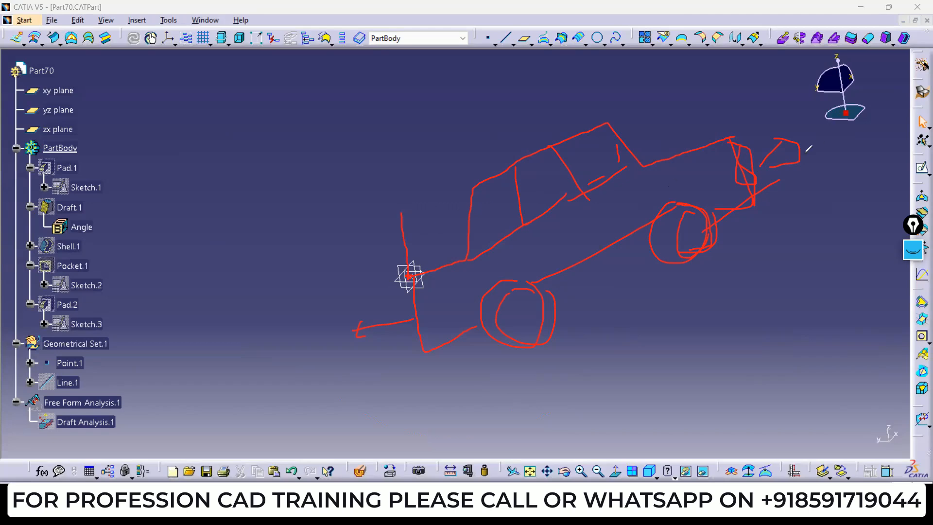
{"action": "mouse_move", "coordinate": [754, 88]}
{"action": "left_mouse_down"}
{"action": "mouse_move", "coordinate": [750, 111]}
{"action": "mouse_move", "coordinate": [799, 70]}
{"action": "left_mouse_up"}
{"action": "mouse_move", "coordinate": [765, 119]}
{"action": "left_mouse_down"}
{"action": "mouse_move", "coordinate": [801, 124]}
{"action": "mouse_move", "coordinate": [827, 113]}
{"action": "left_mouse_up"}
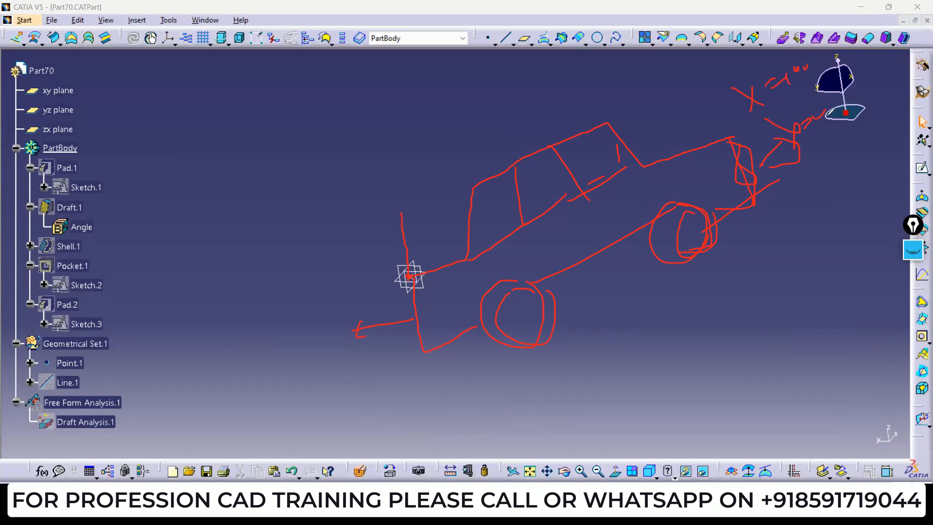
{"action": "mouse_move", "coordinate": [805, 172]}
{"action": "left_mouse_down"}
{"action": "mouse_move", "coordinate": [827, 178]}
{"action": "mouse_move", "coordinate": [844, 164]}
{"action": "left_mouse_up"}
{"action": "left_click_drag", "start_coordinate": [849, 152], "coordinate": [868, 155]}
{"action": "left_click_drag", "start_coordinate": [874, 139], "coordinate": [881, 124]}
{"action": "left_click_drag", "start_coordinate": [770, 139], "coordinate": [755, 164]}
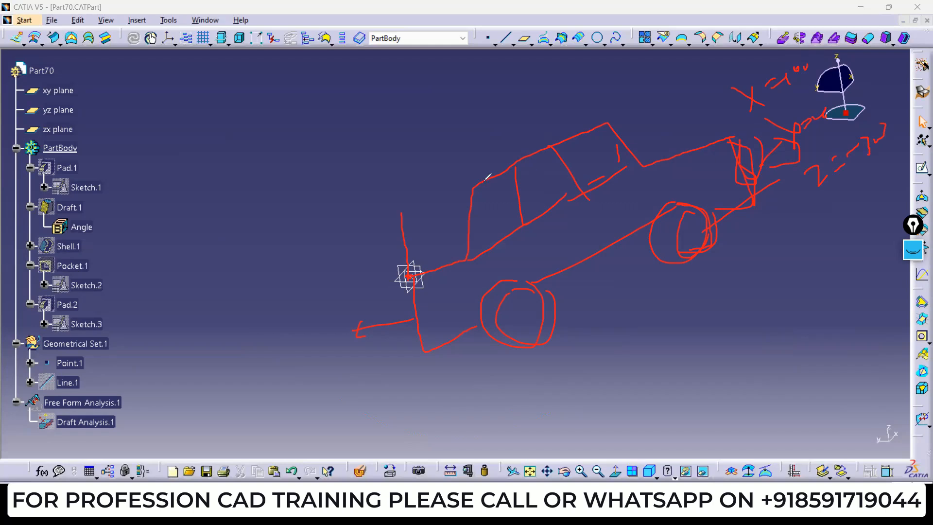
{"action": "left_click_drag", "start_coordinate": [533, 153], "coordinate": [590, 129]}
{"action": "mouse_move", "coordinate": [472, 186]}
{"action": "left_mouse_down"}
{"action": "mouse_move", "coordinate": [538, 132]}
{"action": "mouse_move", "coordinate": [593, 123]}
{"action": "left_mouse_up"}
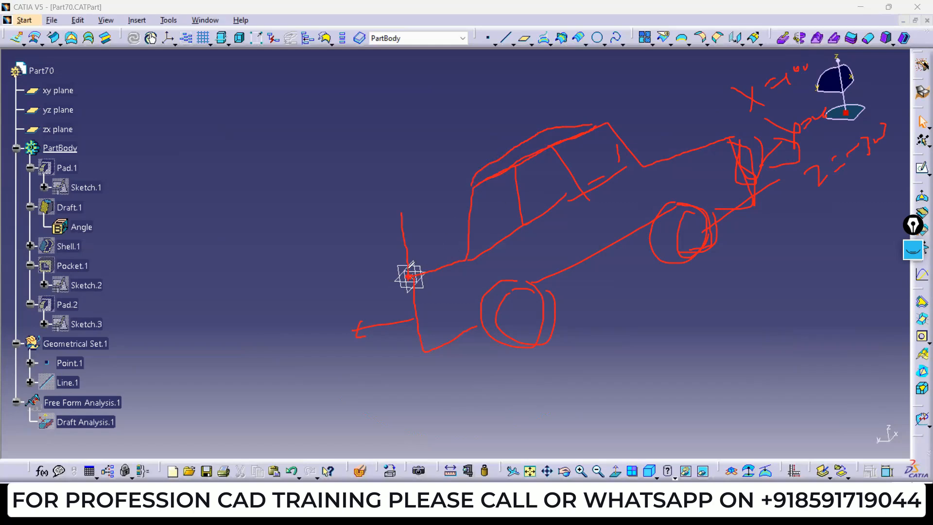
{"action": "mouse_move", "coordinate": [398, 266]}
{"action": "left_mouse_down"}
{"action": "mouse_move", "coordinate": [449, 275]}
{"action": "mouse_move", "coordinate": [394, 267]}
{"action": "left_mouse_up"}
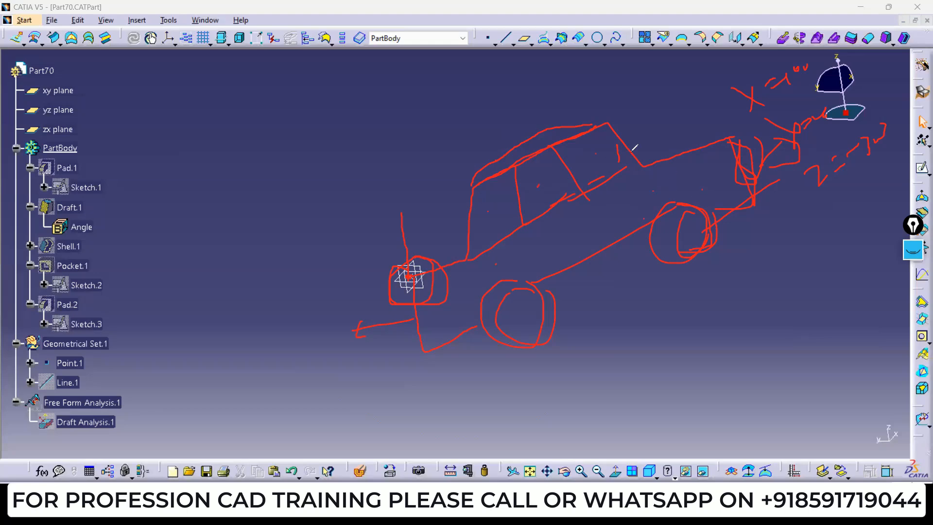
{"action": "key", "text": "Escape"}
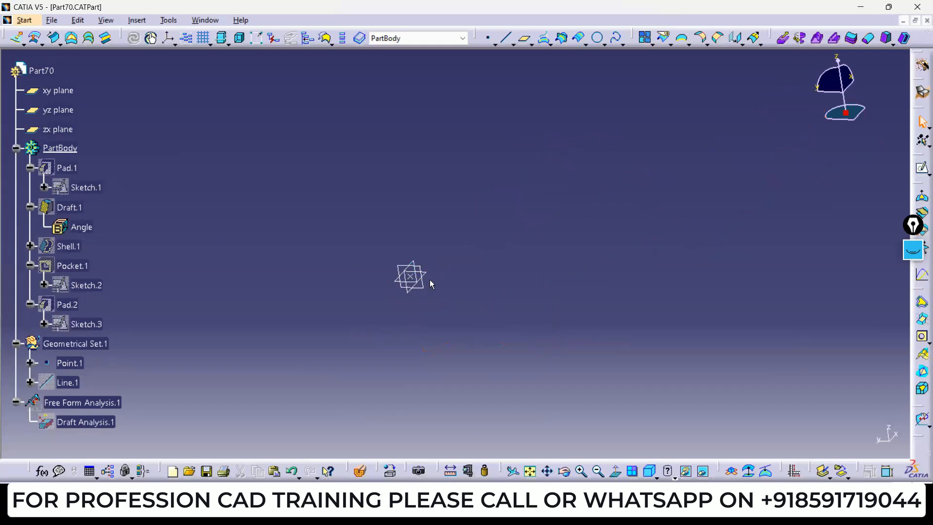
- Open the definition of Point.1 in Geometrical Set.1
{"action": "left_click", "coordinate": [409, 276]}
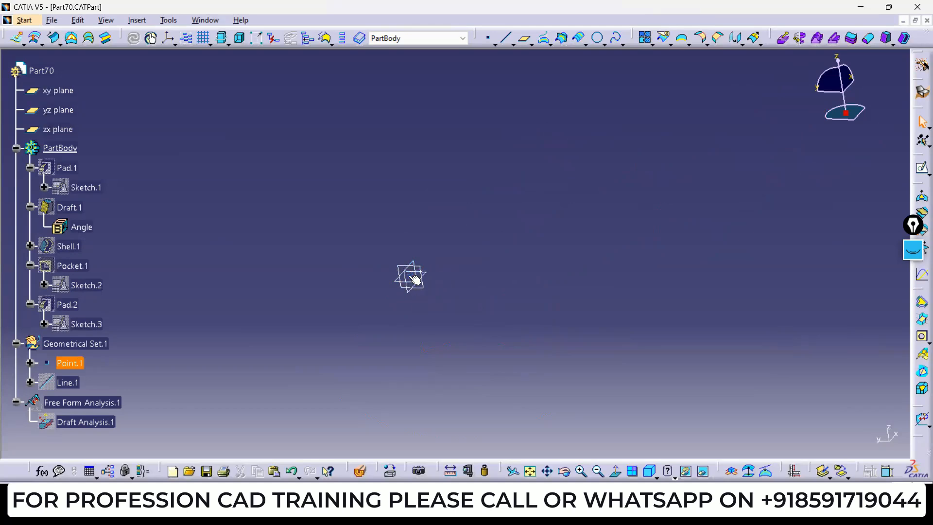
{"action": "double_click", "coordinate": [70, 363]}
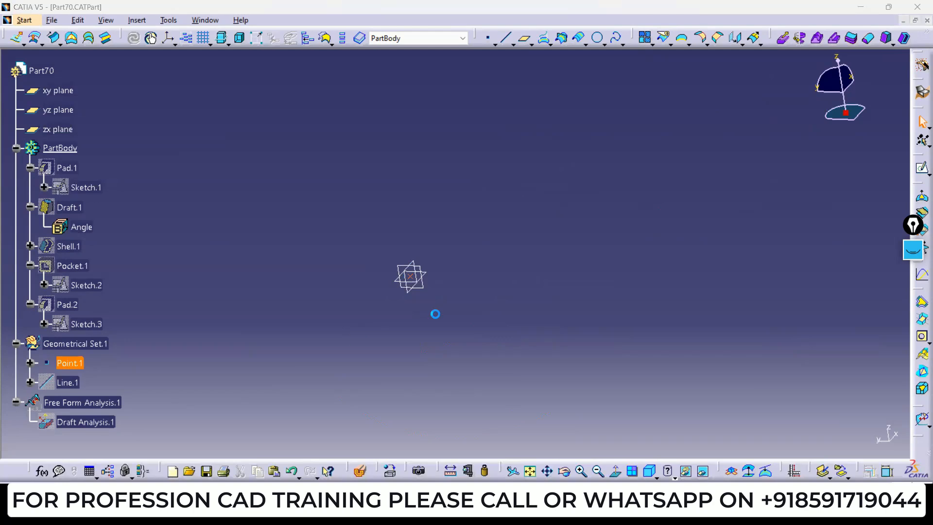
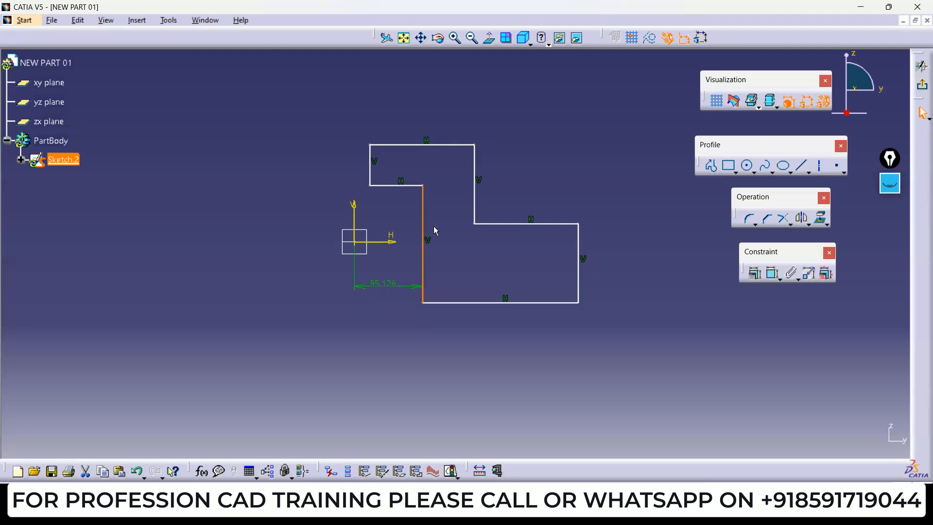
- Dimension the horizontal distance from the sketch's vertical axis to the long vertical line on the near side of the stepped profile
{"action": "left_click", "coordinate": [385, 284]}
{"action": "left_click", "coordinate": [462, 273]}
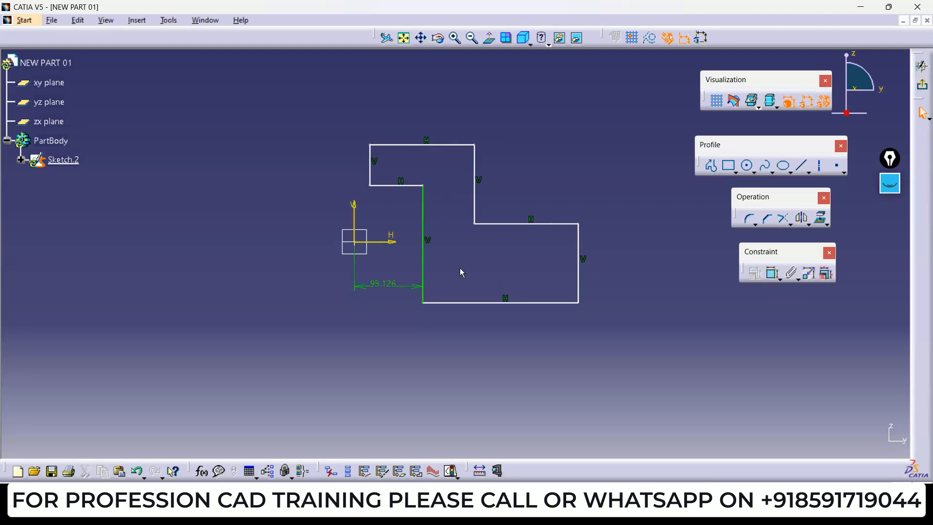
{"action": "left_click", "coordinate": [425, 246]}
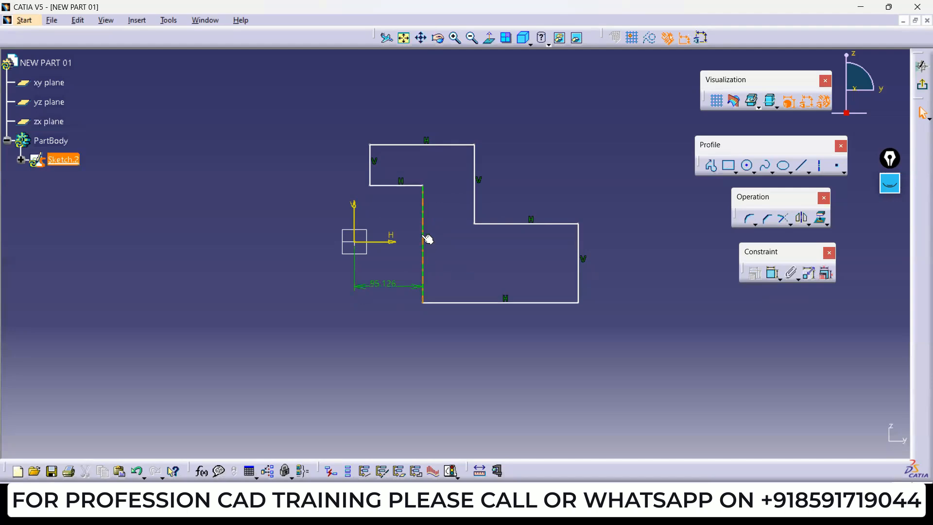
- Set the horizontal distance from the sketch's vertical axis to the long vertical line to 100 mm
{"action": "left_click", "coordinate": [462, 246]}
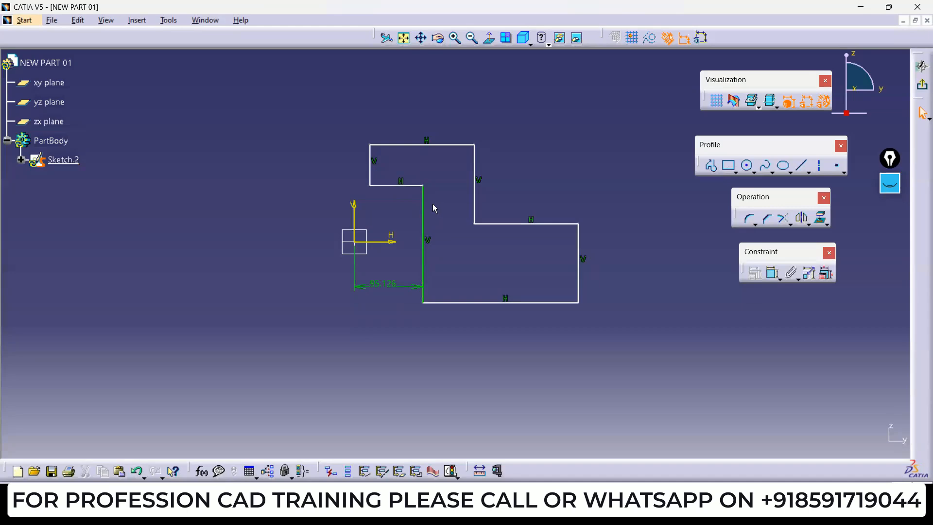
{"action": "double_click", "coordinate": [382, 286]}
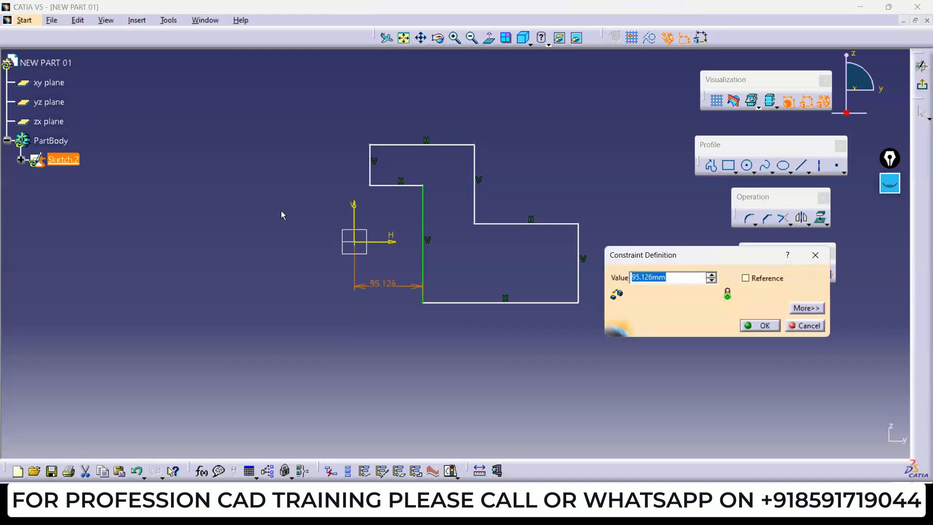
{"action": "type", "text": "100"}
{"action": "key", "text": "Return"}
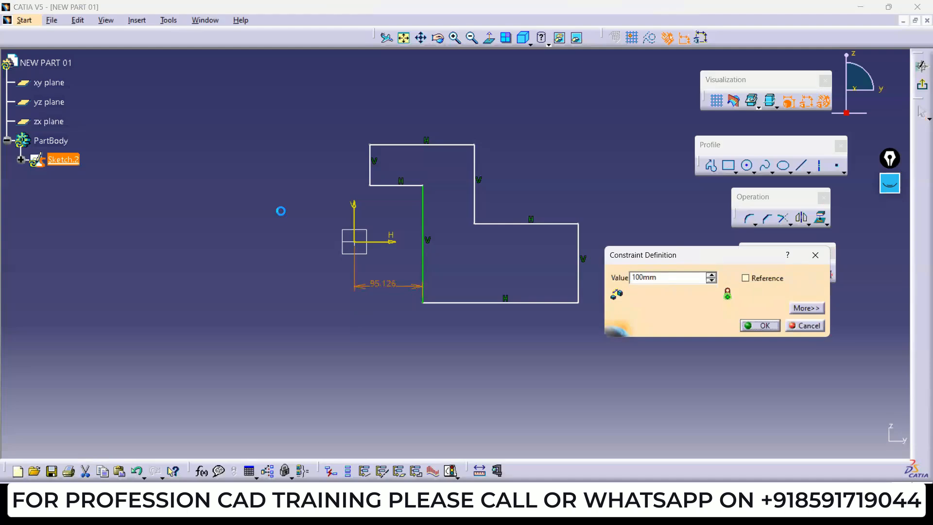
{"action": "double_click", "coordinate": [385, 284]}
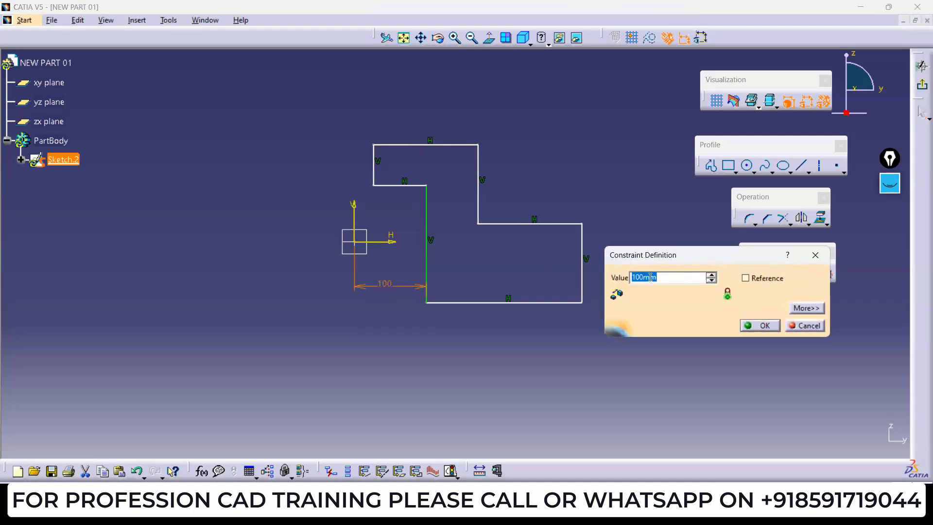
{"action": "left_click", "coordinate": [758, 325]}
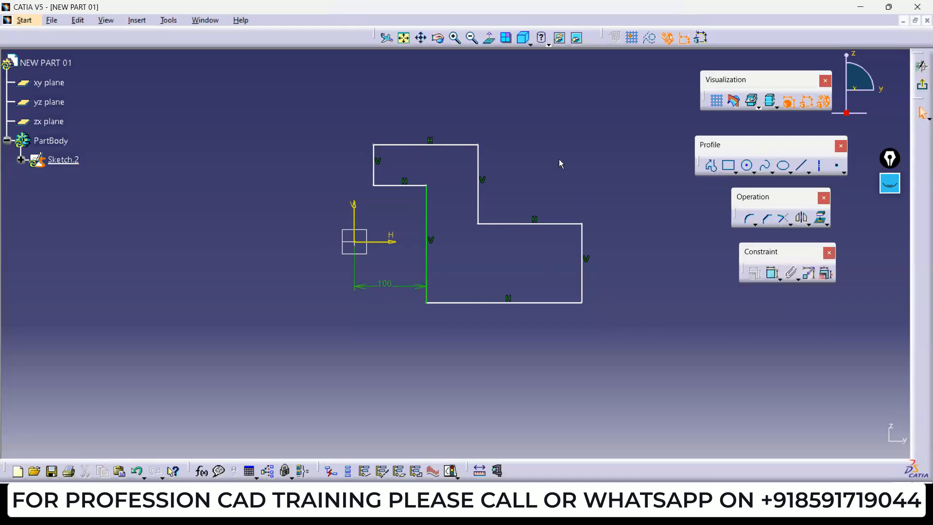
- Dimension the vertical distance from the sketch's horizontal axis to the profile's lowest horizontal line and set it to 90 mm
{"action": "left_click", "coordinate": [773, 274]}
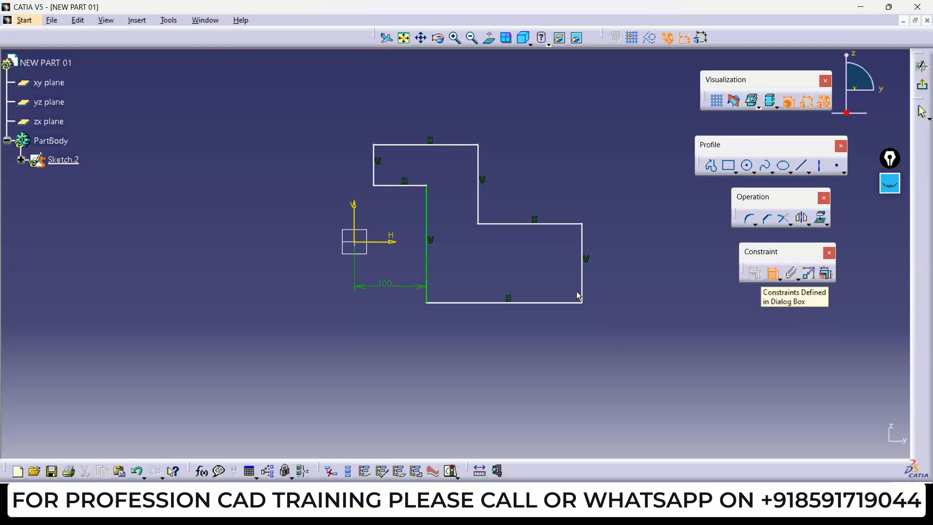
{"action": "left_click", "coordinate": [448, 303]}
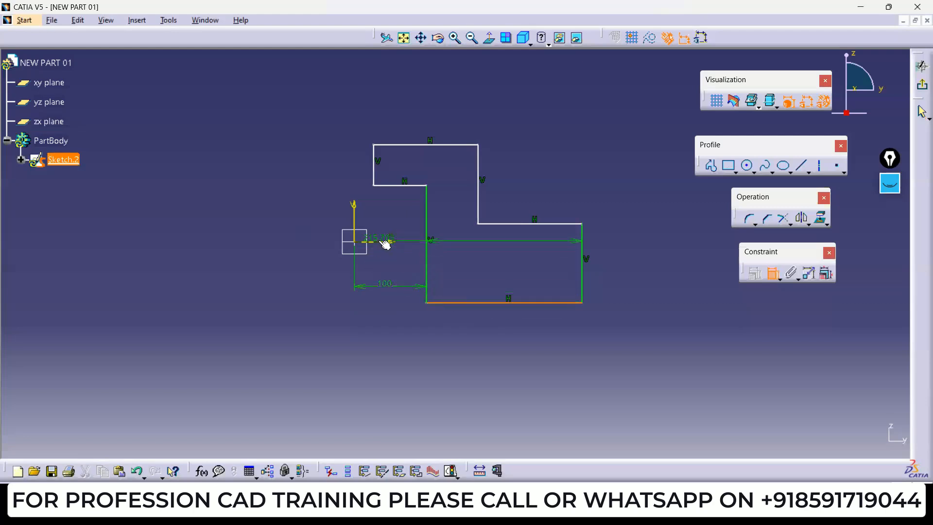
{"action": "left_click", "coordinate": [385, 243]}
{"action": "left_click", "coordinate": [286, 275]}
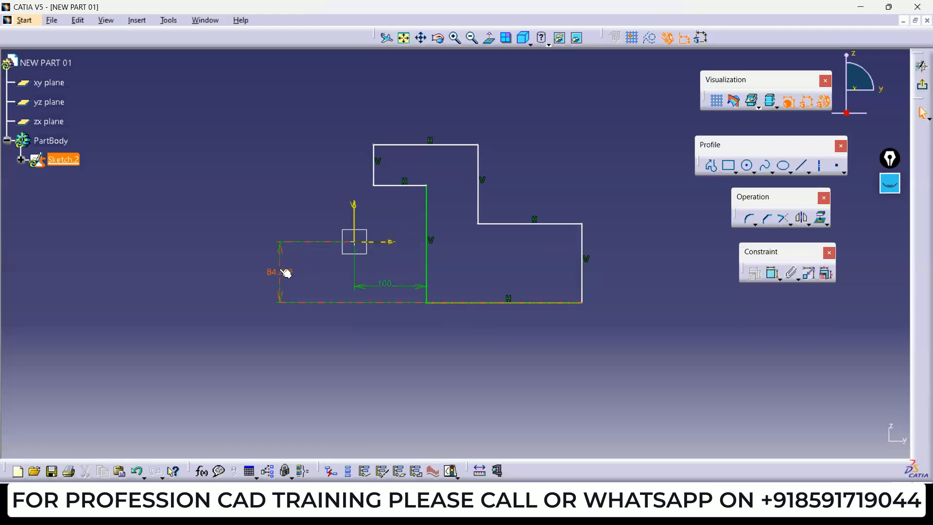
{"action": "double_click", "coordinate": [286, 272]}
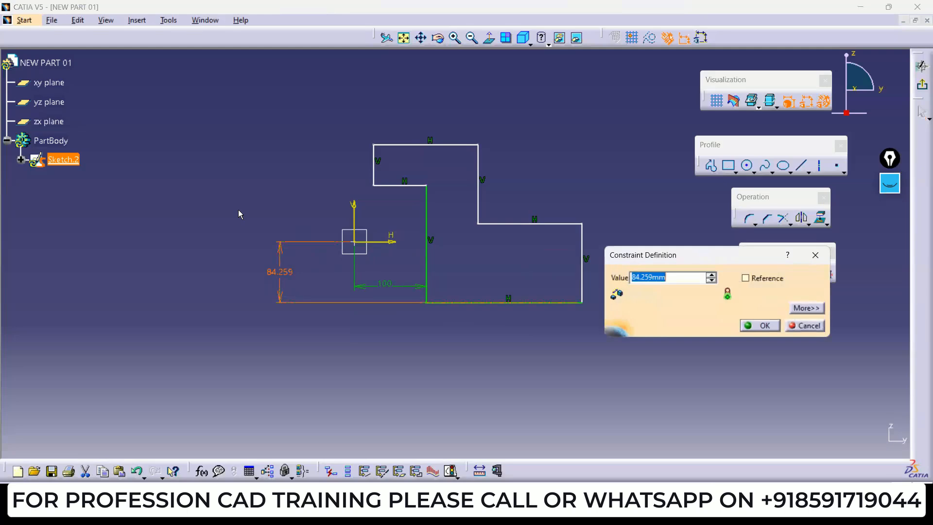
{"action": "type", "text": "90"}
{"action": "key", "text": "Return"}
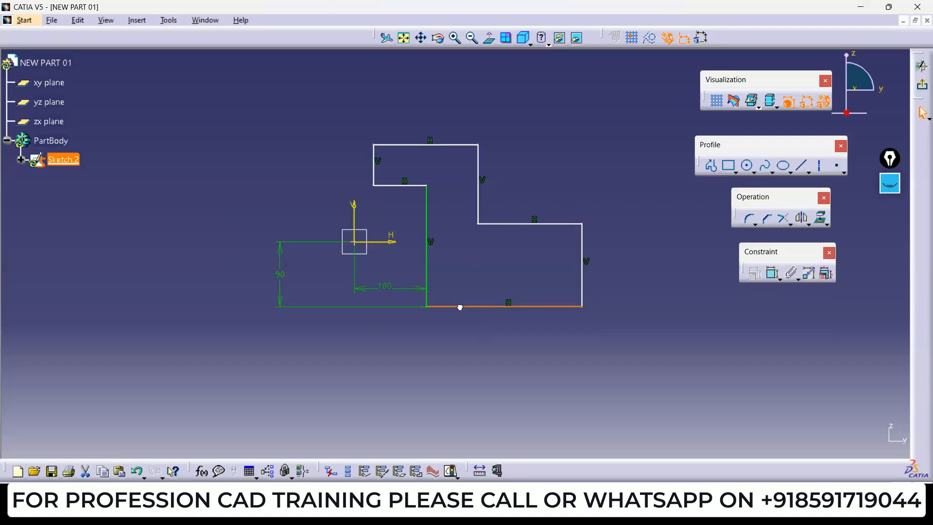
- Pull the profile's lowest horizontal line sideways to test its remaining freedom, stretching the lower part of the profile away from the origin
{"action": "mouse_move", "coordinate": [459, 306]}
{"action": "left_mouse_down"}
{"action": "mouse_move", "coordinate": [566, 306]}
{"action": "mouse_move", "coordinate": [470, 305]}
{"action": "left_mouse_up"}
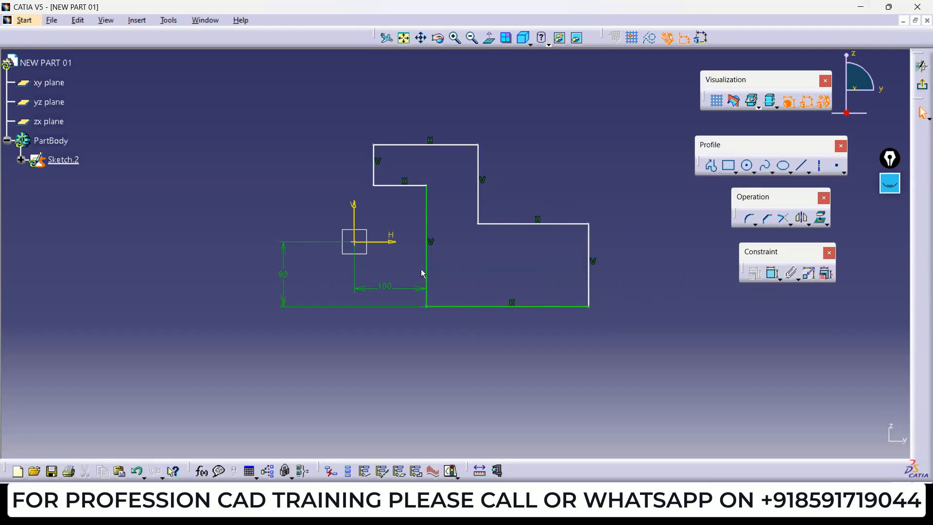
{"action": "mouse_move", "coordinate": [499, 306]}
{"action": "left_mouse_down"}
{"action": "mouse_move", "coordinate": [476, 309]}
{"action": "mouse_move", "coordinate": [524, 314]}
{"action": "mouse_move", "coordinate": [366, 319]}
{"action": "mouse_move", "coordinate": [724, 320]}
{"action": "mouse_move", "coordinate": [362, 316]}
{"action": "mouse_move", "coordinate": [516, 315]}
{"action": "left_mouse_up"}
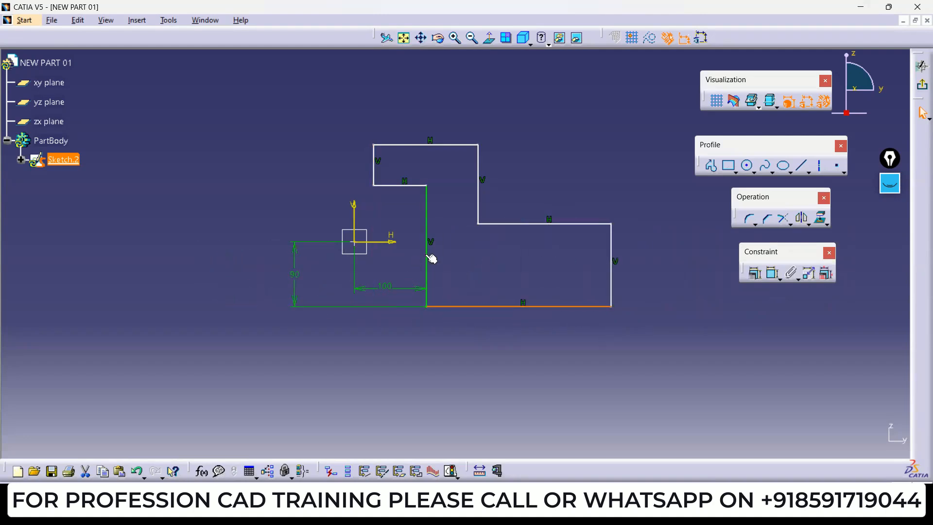
{"action": "left_click", "coordinate": [475, 294]}
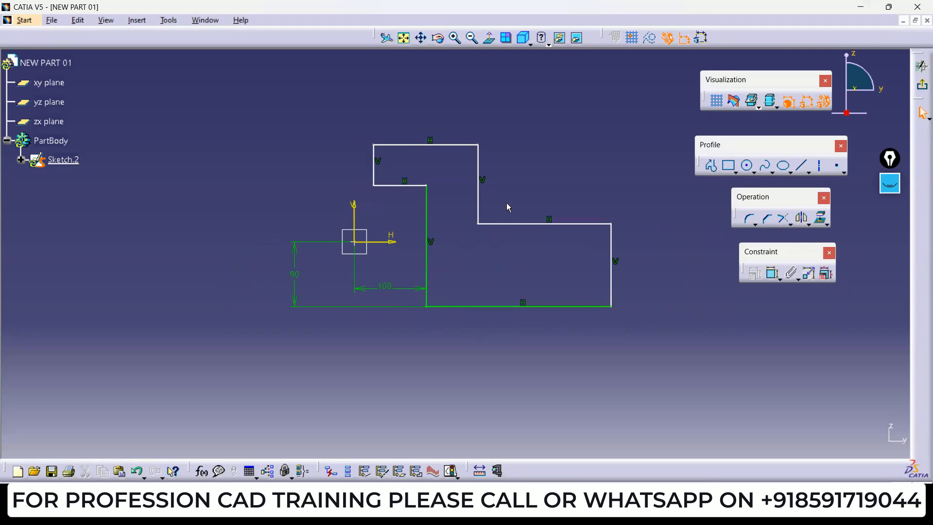
{"action": "middle_click_drag", "start_coordinate": [504, 278], "coordinate": [461, 284]}
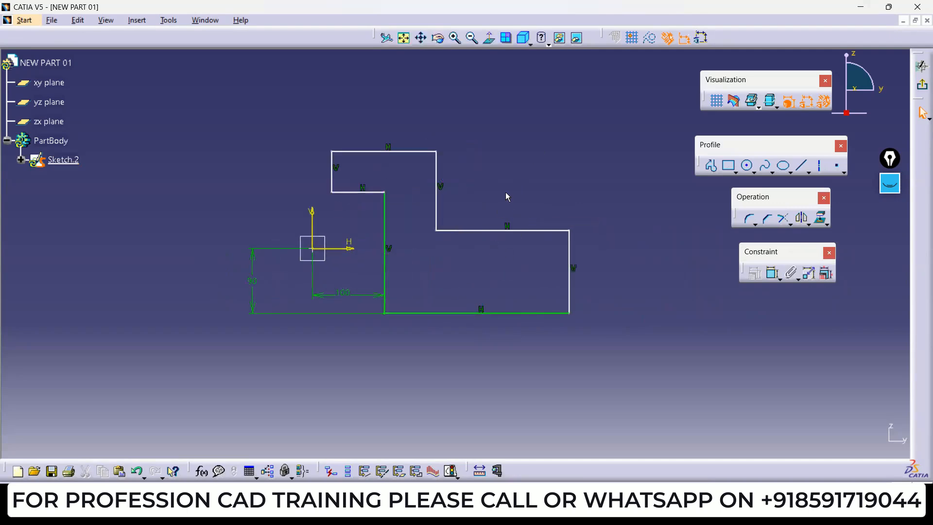
{"action": "key", "text": "ctrl+a"}
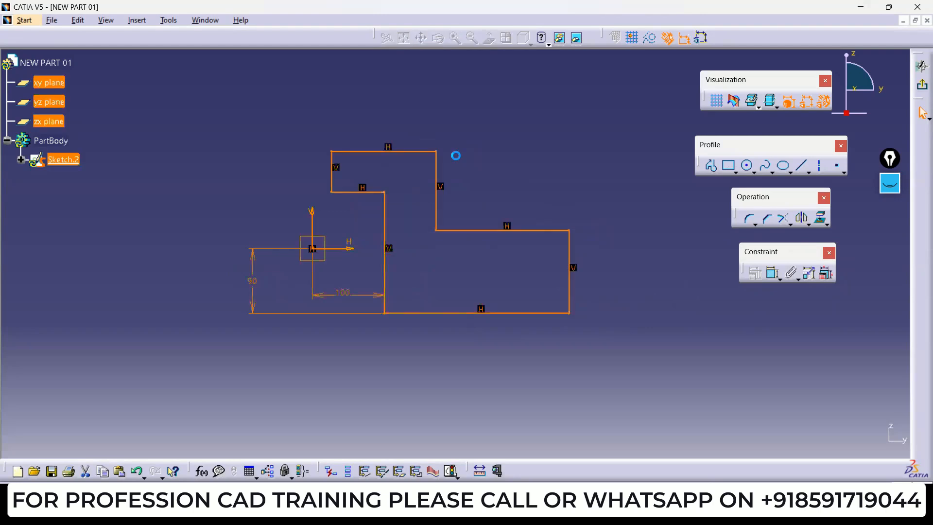
{"action": "left_click", "coordinate": [532, 175]}
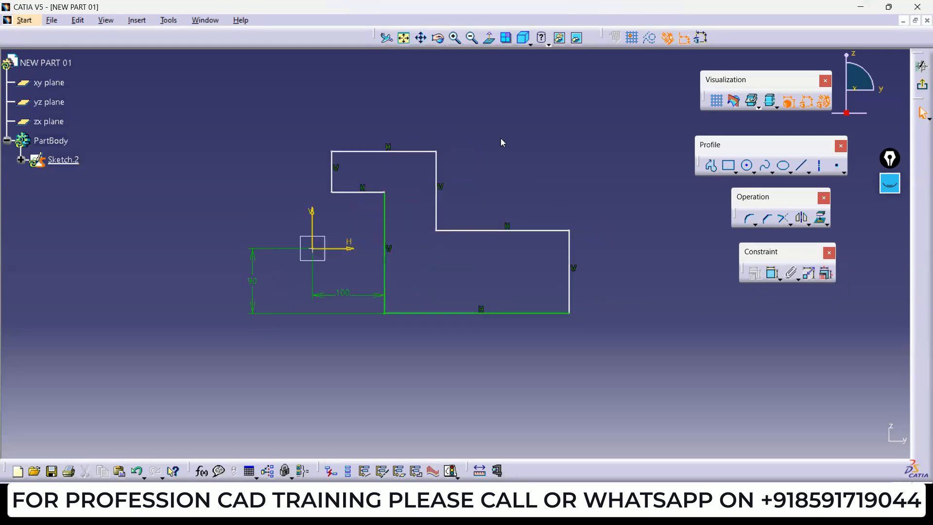
{"action": "left_click_drag", "start_coordinate": [395, 237], "coordinate": [384, 260]}
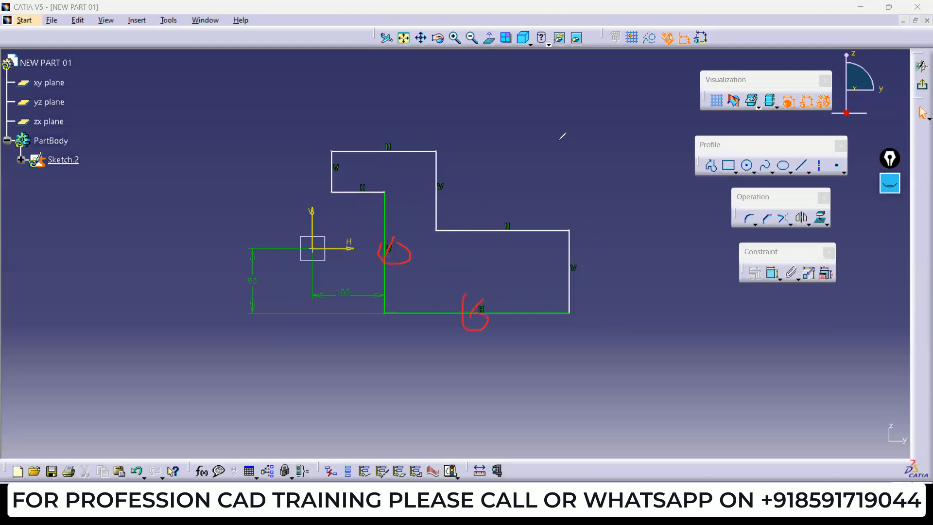
{"action": "key", "text": "Escape"}
{"action": "left_click", "coordinate": [611, 376]}
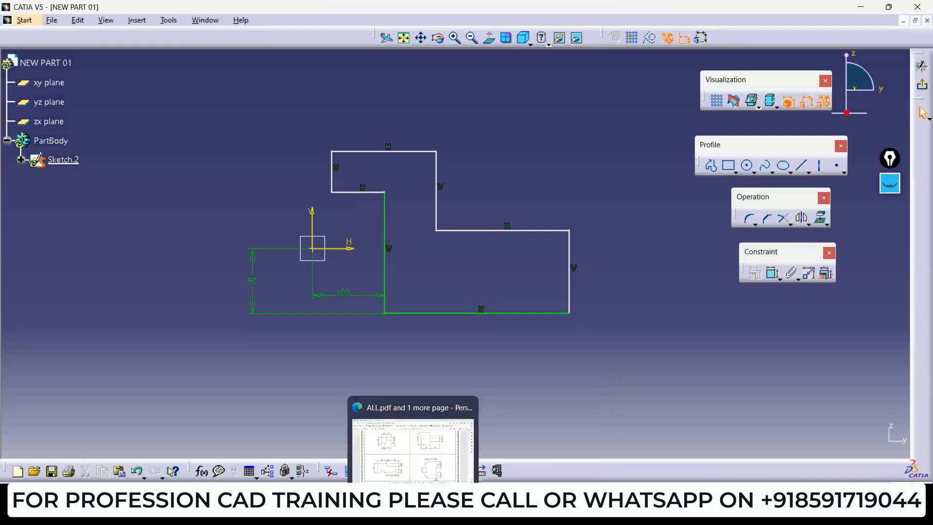
- Switch to ALL.pdf in the browser, read the stepped profile's notch dimensions on page 3, and return to the CATIA sketch
{"action": "left_click", "coordinate": [413, 510]}
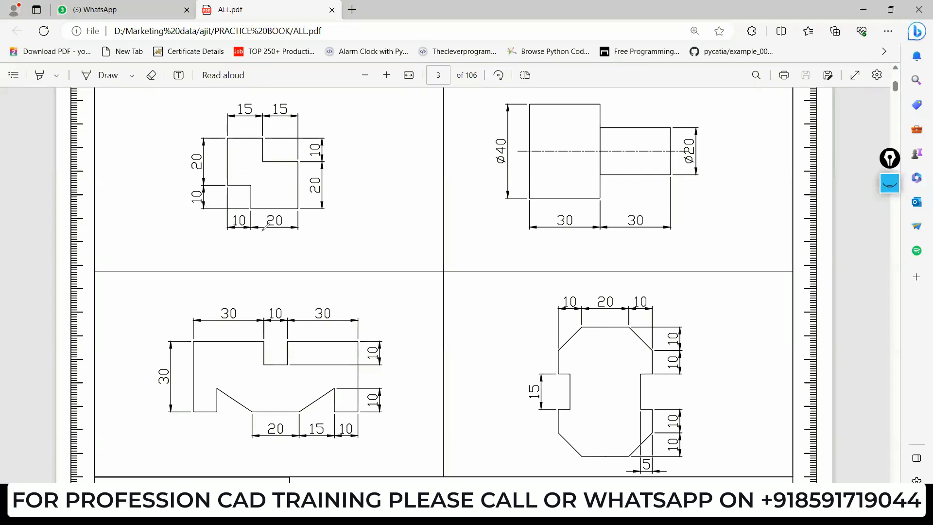
{"action": "left_click_drag", "start_coordinate": [250, 214], "coordinate": [246, 213]}
{"action": "mouse_move", "coordinate": [197, 194]}
{"action": "left_mouse_down"}
{"action": "mouse_move", "coordinate": [199, 212]}
{"action": "mouse_move", "coordinate": [204, 193]}
{"action": "mouse_move", "coordinate": [187, 142]}
{"action": "left_mouse_up"}
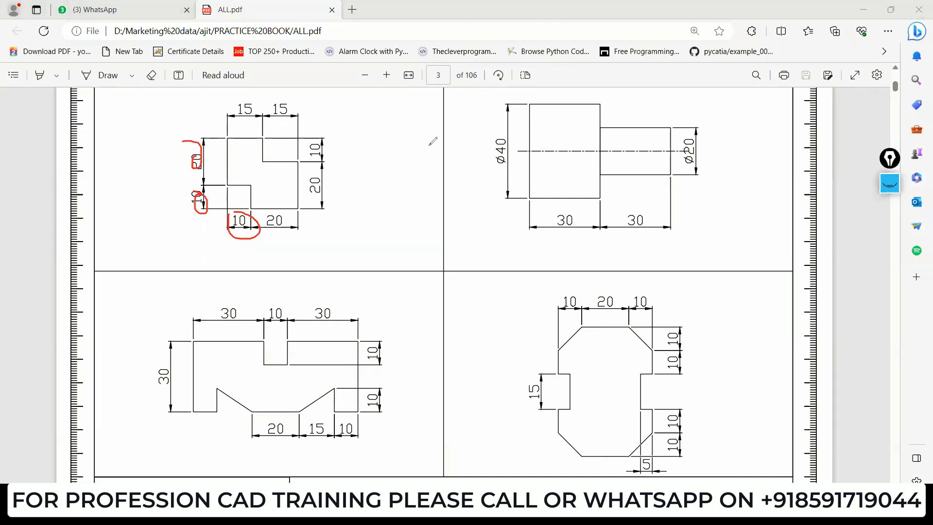
{"action": "key", "text": "ctrl+shift+7"}
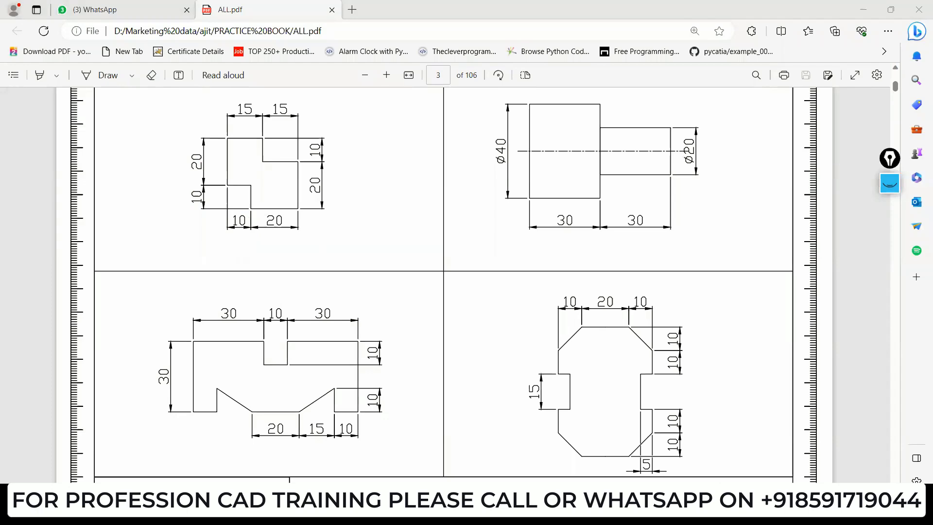
{"action": "mouse_move", "coordinate": [708, 515]}
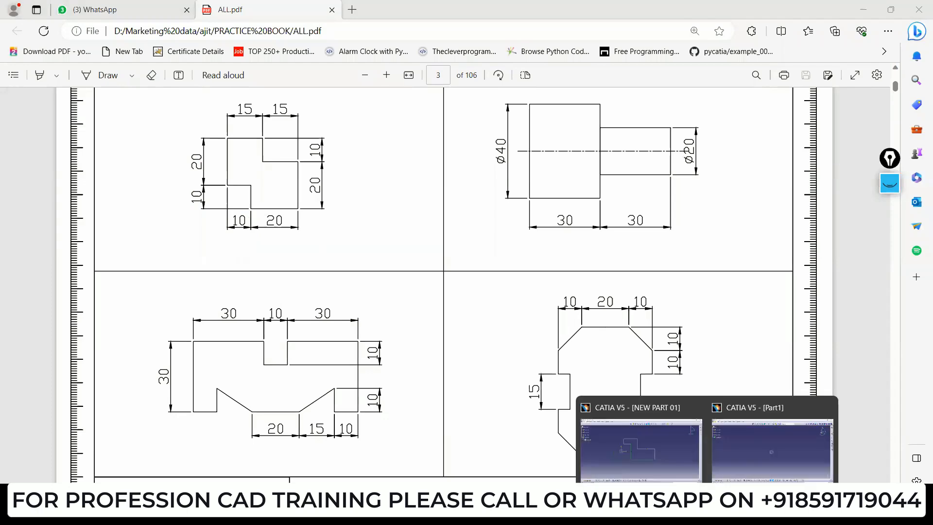
{"action": "left_click", "coordinate": [658, 465]}
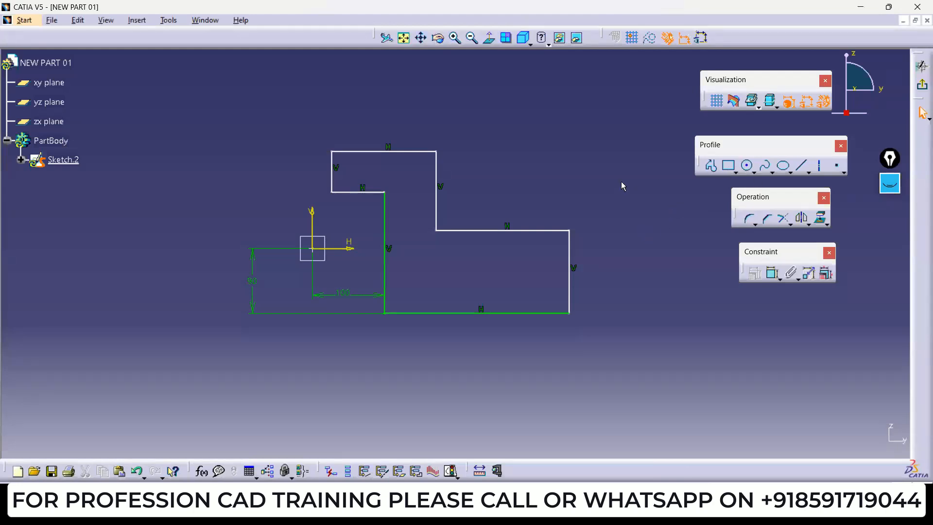
{"action": "left_click", "coordinate": [654, 514]}
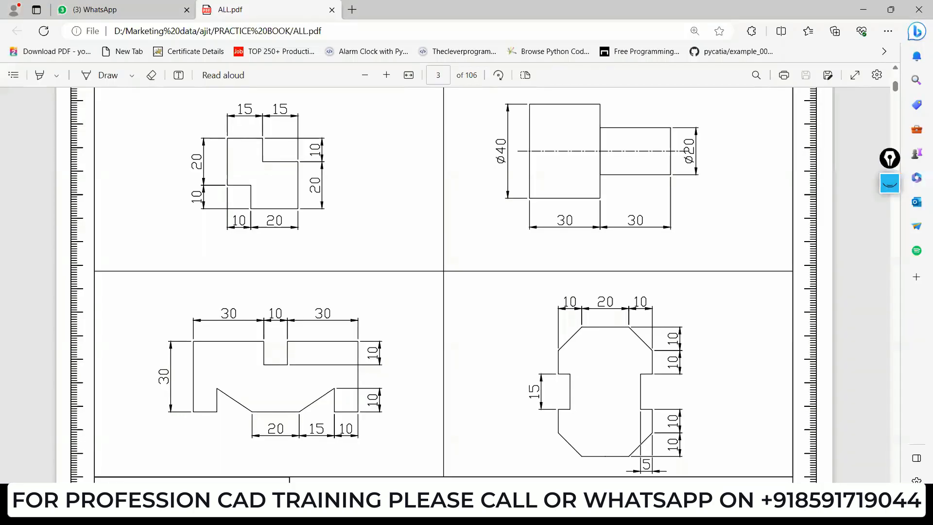
{"action": "left_click", "coordinate": [654, 514]}
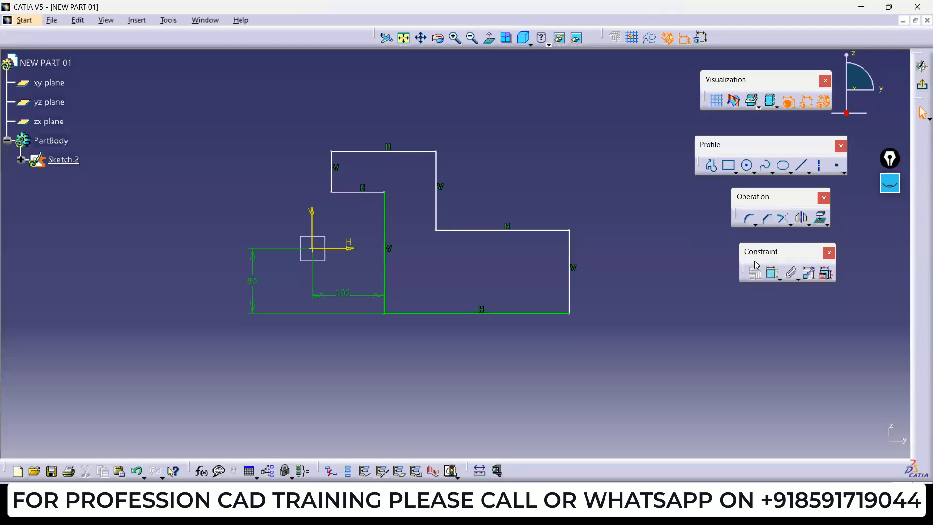
- Dimension the horizontal offset between the upper short vertical line and the long vertical line near the origin, and set it to 10 mm
{"action": "left_click", "coordinate": [773, 272]}
{"action": "left_click", "coordinate": [386, 205]}
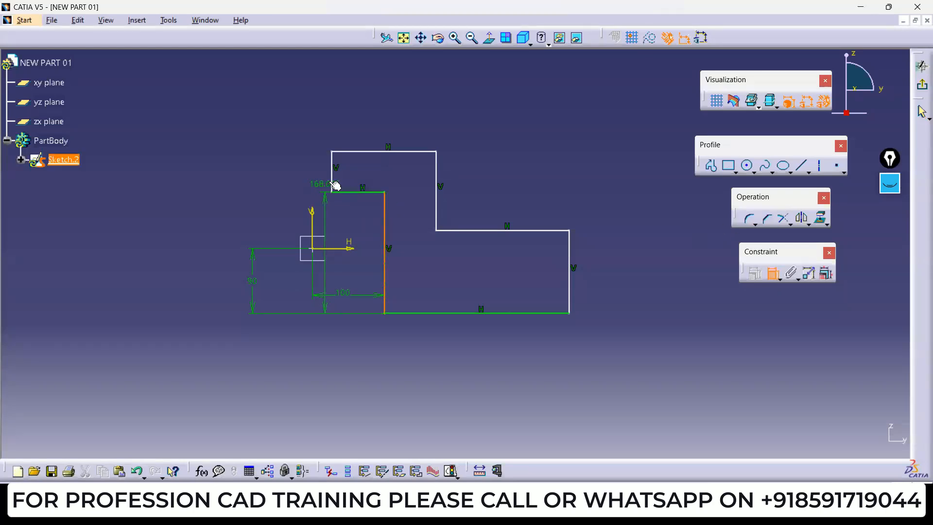
{"action": "left_click", "coordinate": [334, 184]}
{"action": "left_click", "coordinate": [356, 235]}
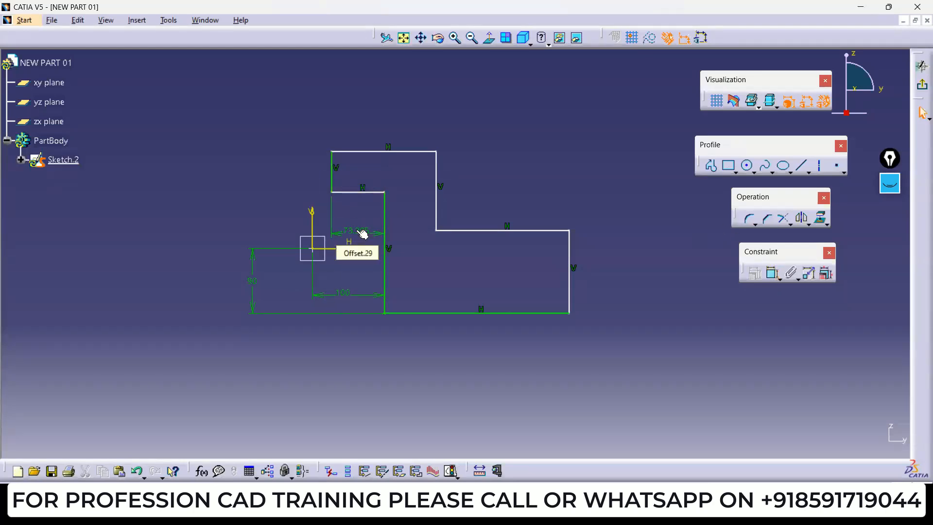
{"action": "double_click", "coordinate": [362, 234]}
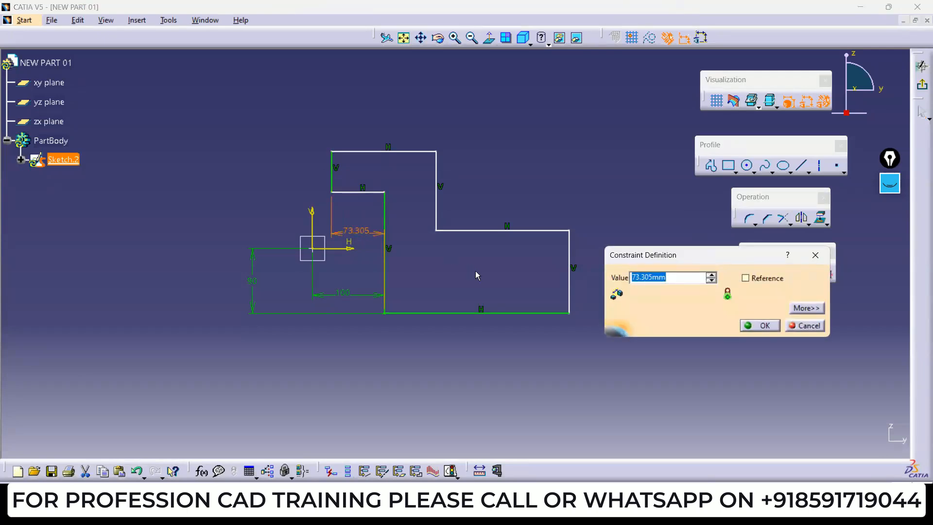
{"action": "type", "text": "10"}
{"action": "key", "text": "Return"}
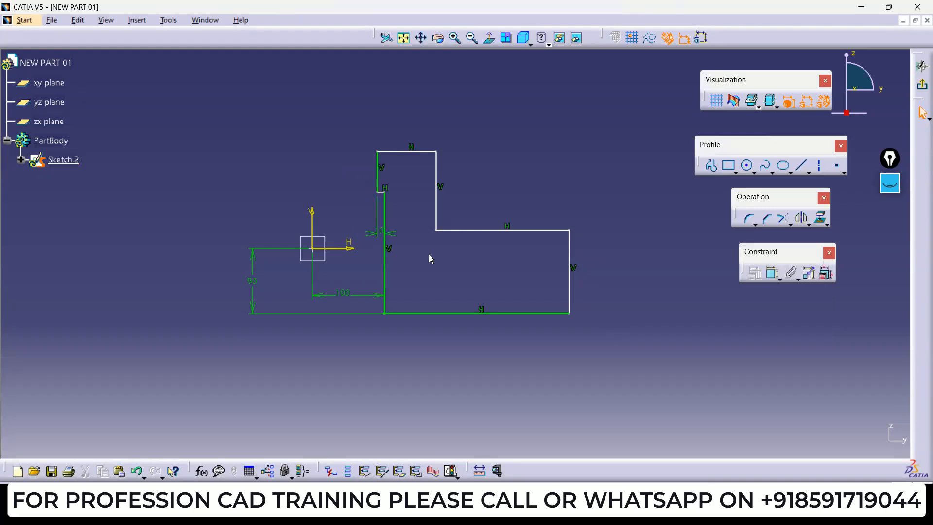
- Dimension the vertical distance between the profile's lowest horizontal line and the short horizontal step line near the origin
{"action": "mouse_move", "coordinate": [419, 251]}
{"action": "middle_mouse_down", "text": "ctrl"}
{"action": "mouse_move", "coordinate": [419, 240]}
{"action": "mouse_move", "coordinate": [377, 204]}
{"action": "mouse_move", "coordinate": [432, 233]}
{"action": "mouse_move", "coordinate": [439, 269]}
{"action": "middle_mouse_up", "text": "ctrl"}
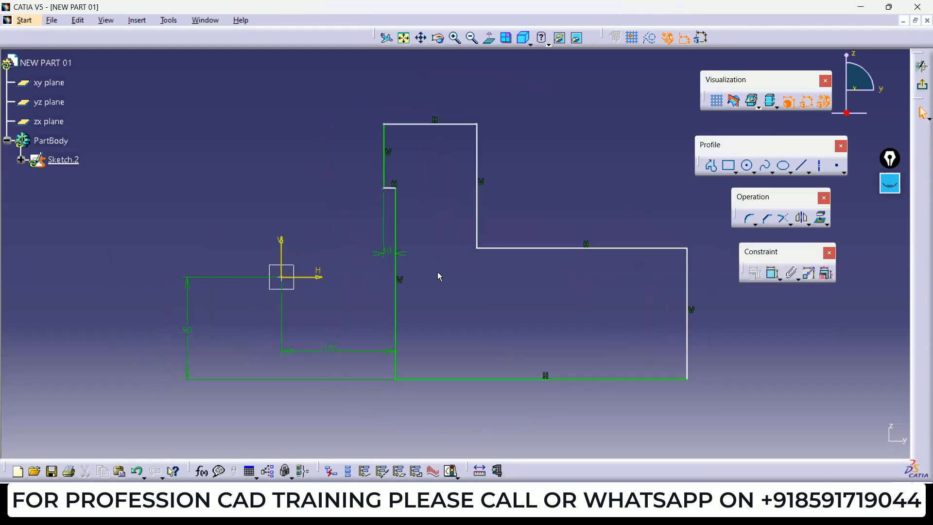
{"action": "left_click", "coordinate": [773, 273]}
{"action": "left_click", "coordinate": [438, 379]}
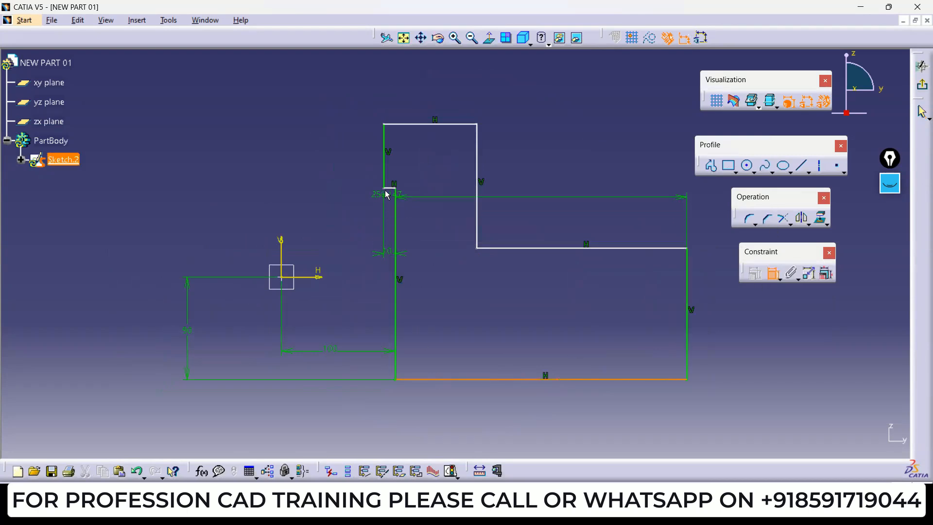
{"action": "left_click", "coordinate": [393, 189]}
{"action": "left_click", "coordinate": [330, 269]}
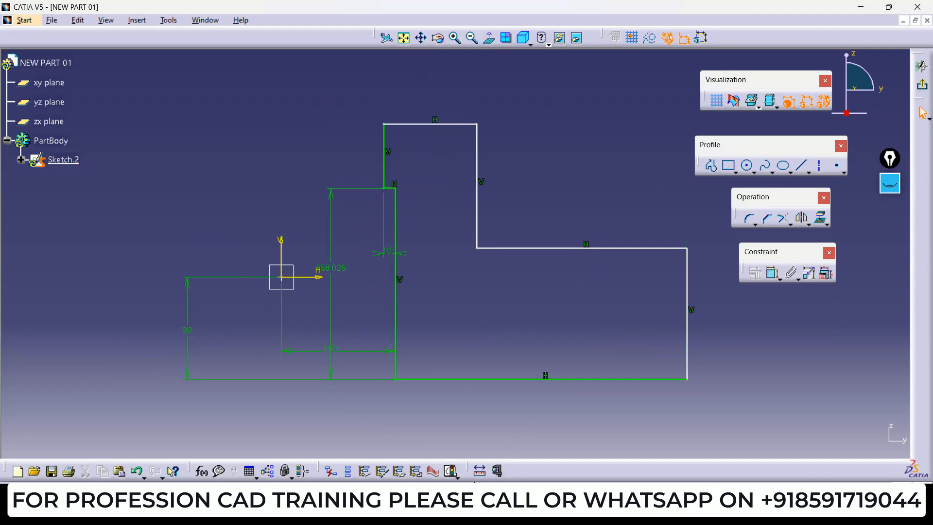
- Switch to ALL.pdf in the browser and check the notch height on the stepped profile's drawing
{"action": "key", "text": "alt+Tab"}
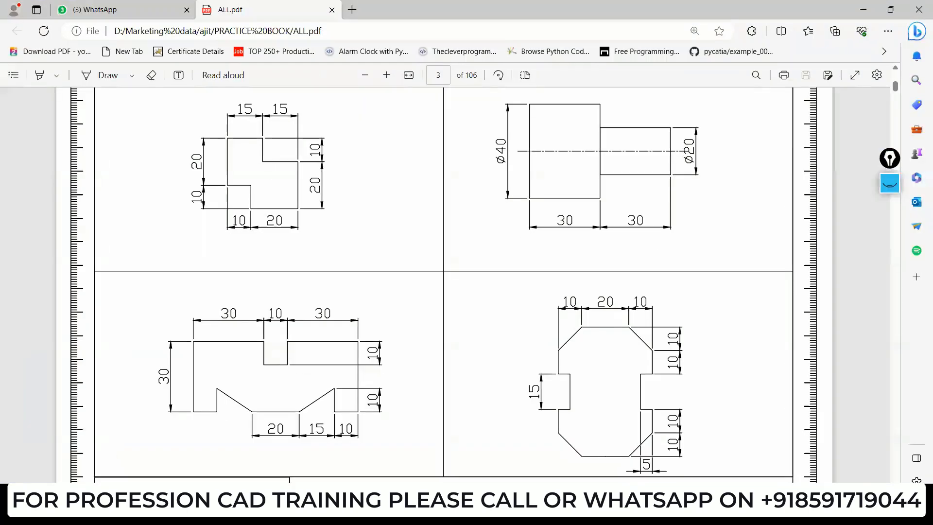
{"action": "key", "text": "alt+Tab"}
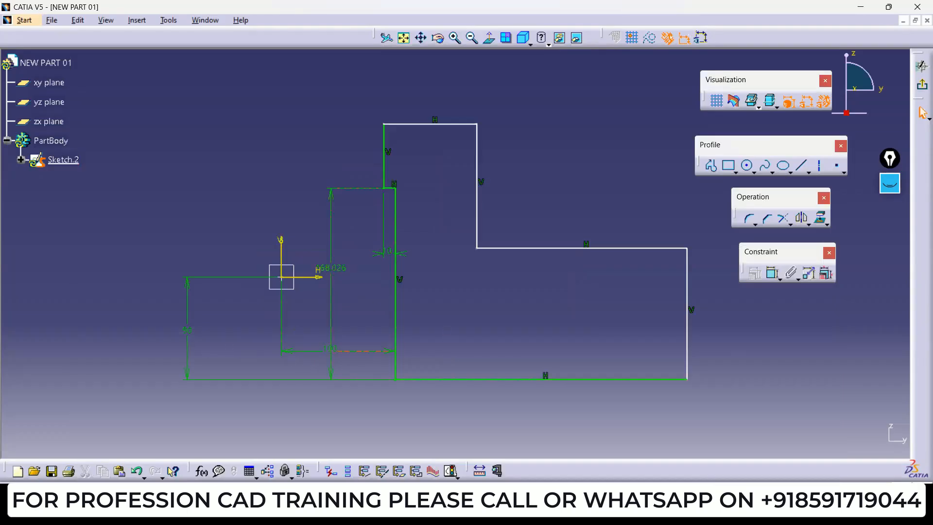
{"action": "key", "text": "alt+Tab"}
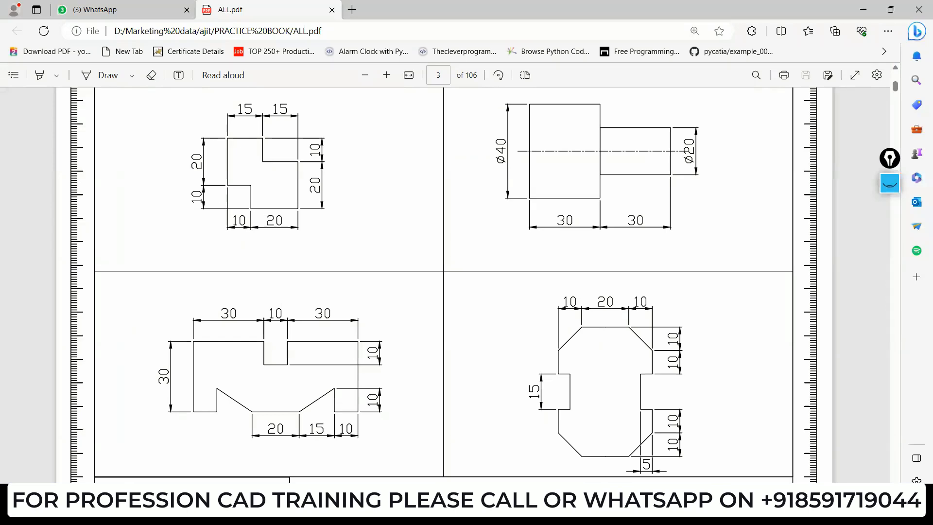
- Return to the CATIA sketch and set the vertical distance between the lowest horizontal line and the short step line to 10 mm
{"action": "key", "text": "alt+Tab"}
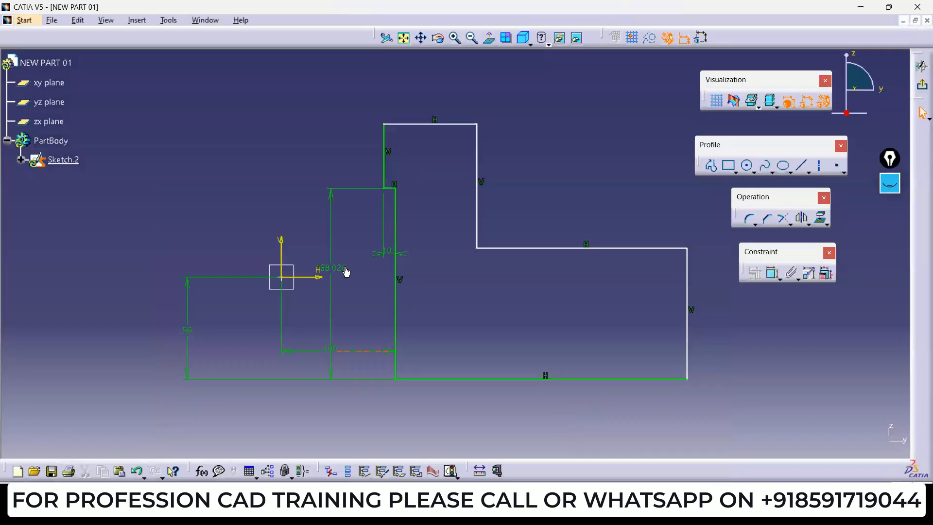
{"action": "double_click", "coordinate": [339, 266]}
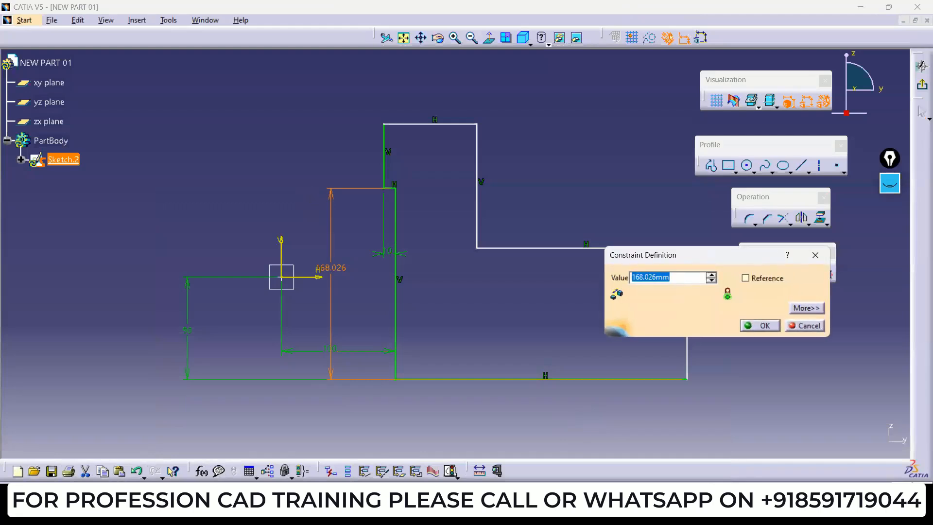
{"action": "type", "text": "10"}
{"action": "key", "text": "Return"}
- Lower the profile's step line and its topmost line until the topmost line lies about 40 mm above the short notch line
{"action": "mouse_move", "coordinate": [455, 253]}
{"action": "middle_mouse_down"}
{"action": "mouse_move", "coordinate": [460, 290]}
{"action": "mouse_move", "coordinate": [509, 260]}
{"action": "mouse_move", "coordinate": [506, 284]}
{"action": "middle_mouse_up"}
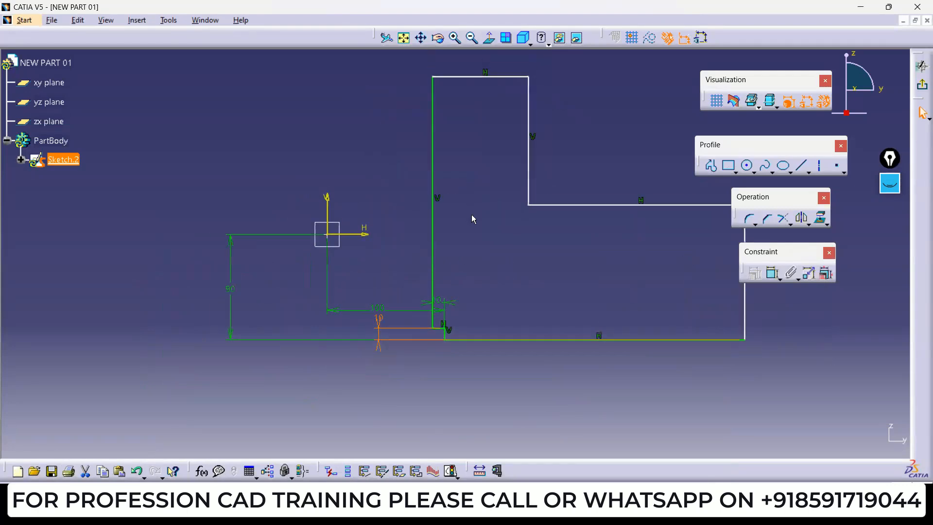
{"action": "mouse_move", "coordinate": [472, 215]}
{"action": "middle_mouse_down"}
{"action": "mouse_move", "coordinate": [479, 233]}
{"action": "mouse_move", "coordinate": [485, 210]}
{"action": "mouse_move", "coordinate": [395, 300]}
{"action": "middle_mouse_up"}
{"action": "middle_click_drag", "start_coordinate": [480, 267], "coordinate": [466, 308]}
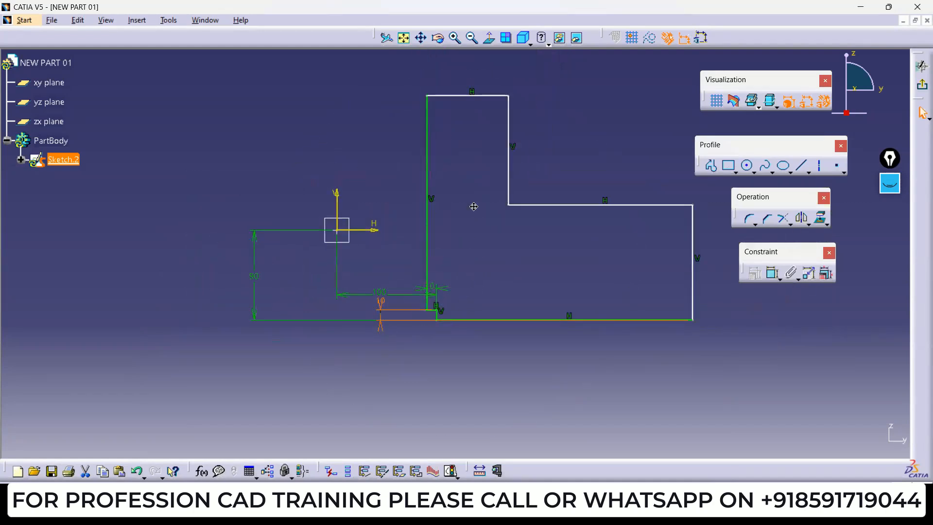
{"action": "middle_click_drag", "start_coordinate": [474, 207], "coordinate": [479, 238]}
{"action": "left_click_drag", "start_coordinate": [476, 127], "coordinate": [472, 219]}
{"action": "left_click_drag", "start_coordinate": [550, 237], "coordinate": [542, 310]}
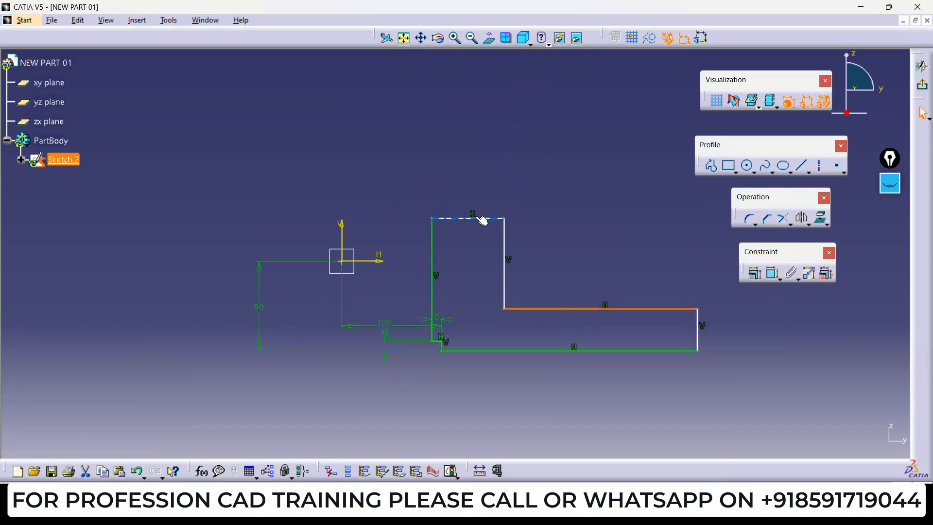
{"action": "left_click_drag", "start_coordinate": [482, 220], "coordinate": [473, 284]}
{"action": "left_click_drag", "start_coordinate": [529, 309], "coordinate": [525, 329]}
{"action": "left_click_drag", "start_coordinate": [475, 282], "coordinate": [474, 301]}
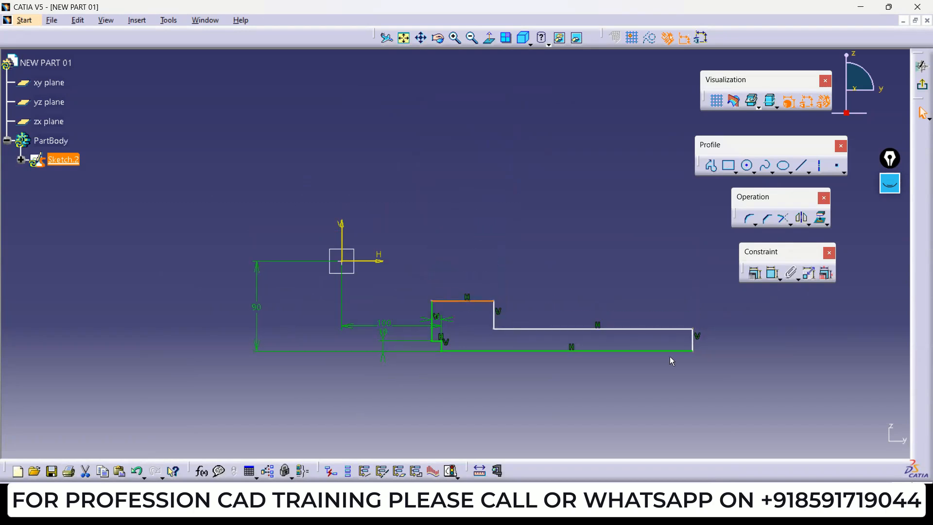
- Move the profile's free vertical line farthest from the origin inward to shorten the long horizontal lines
{"action": "left_click_drag", "start_coordinate": [694, 341], "coordinate": [525, 341]}
{"action": "left_click", "coordinate": [535, 334]}
{"action": "mouse_move", "coordinate": [530, 366]}
{"action": "middle_mouse_down"}
{"action": "mouse_move", "coordinate": [549, 220]}
{"action": "mouse_move", "coordinate": [577, 257]}
{"action": "middle_mouse_up"}
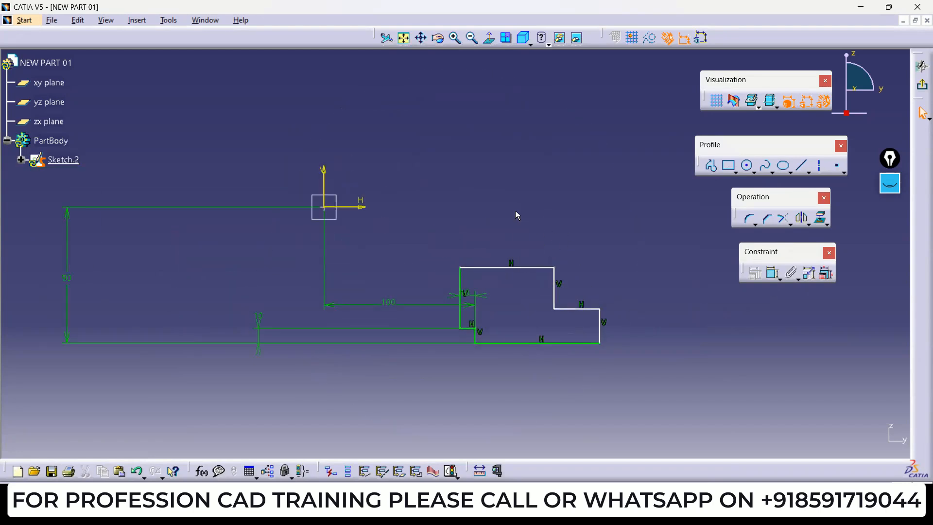
{"action": "middle_click_drag", "start_coordinate": [474, 251], "coordinate": [491, 223]}
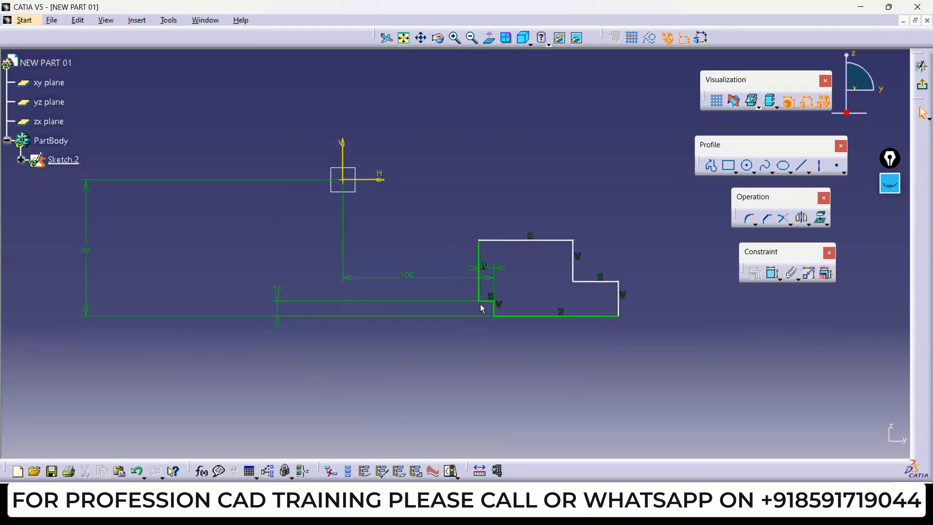
{"action": "mouse_move", "coordinate": [481, 307]}
{"action": "middle_mouse_down"}
{"action": "mouse_move", "coordinate": [488, 284]}
{"action": "mouse_move", "coordinate": [530, 277]}
{"action": "mouse_move", "coordinate": [496, 257]}
{"action": "middle_mouse_up"}
- Switch to ALL.pdf in the browser, read the stepped profile's left height and top width, and return to the NEW PART 01 sketch
{"action": "left_click", "coordinate": [484, 243]}
{"action": "left_click", "coordinate": [462, 404]}
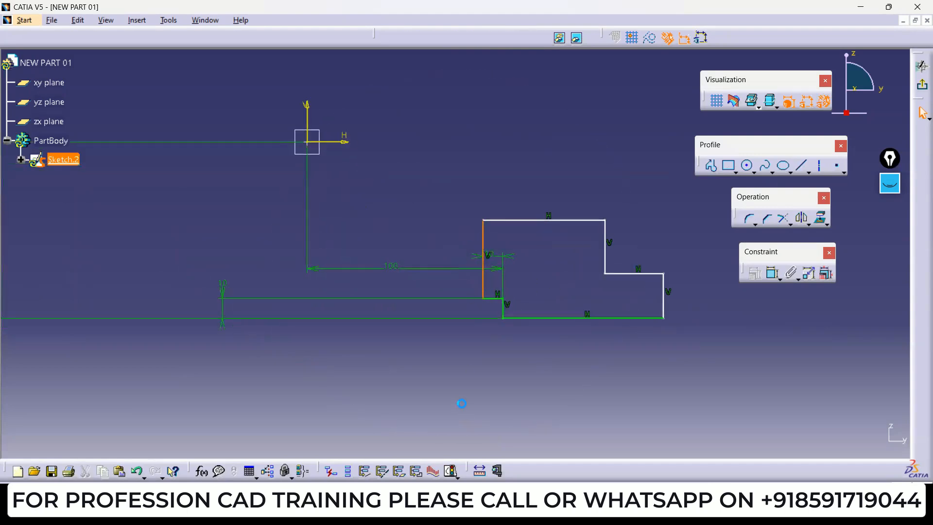
{"action": "left_click", "coordinate": [515, 515]}
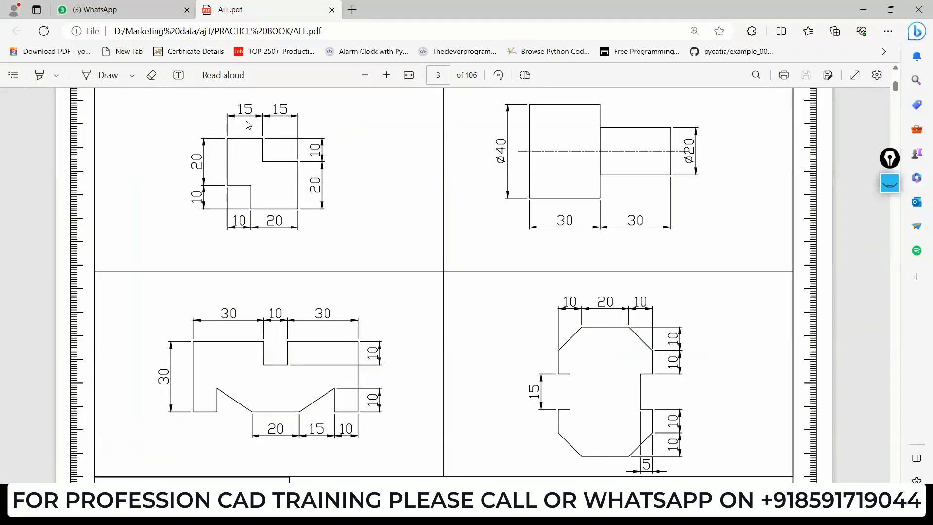
{"action": "mouse_move", "coordinate": [706, 515]}
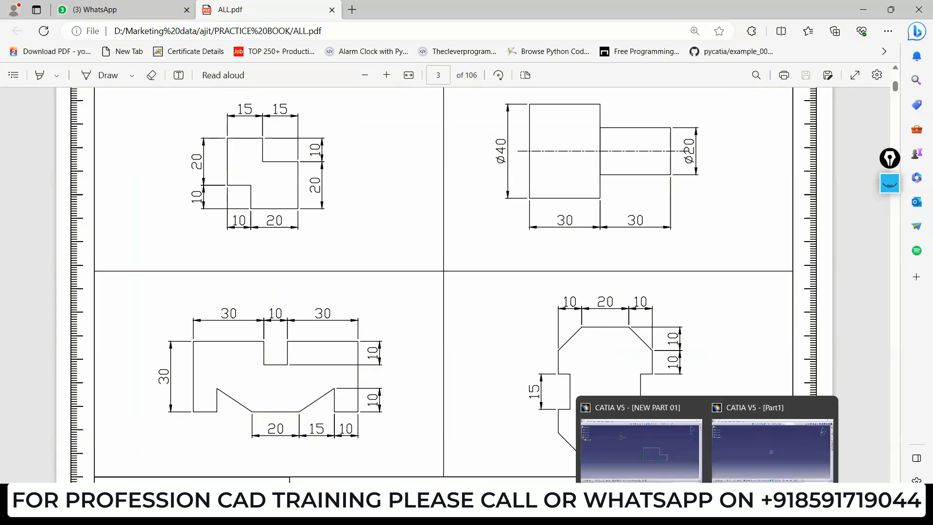
{"action": "left_click", "coordinate": [652, 463]}
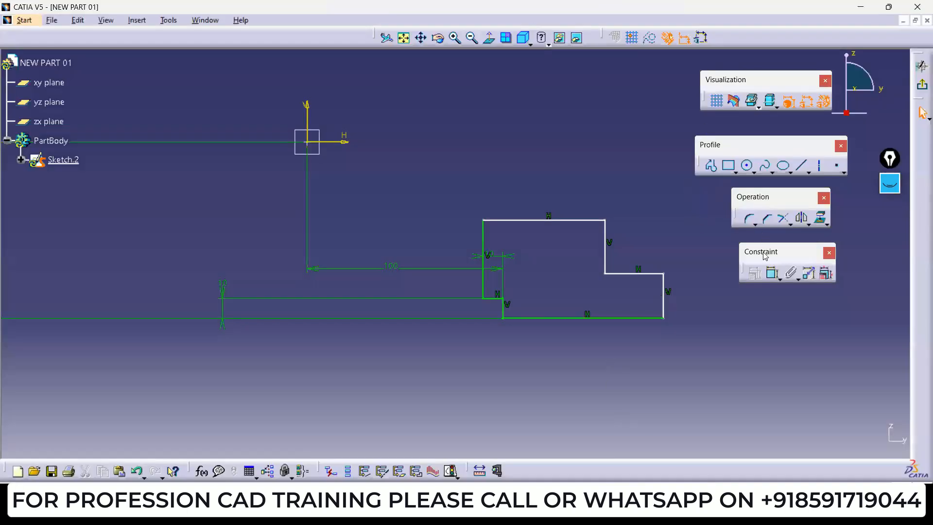
- Dimension the long vertical line on the profile's origin side and set its length to 20 mm
{"action": "left_click", "coordinate": [773, 273]}
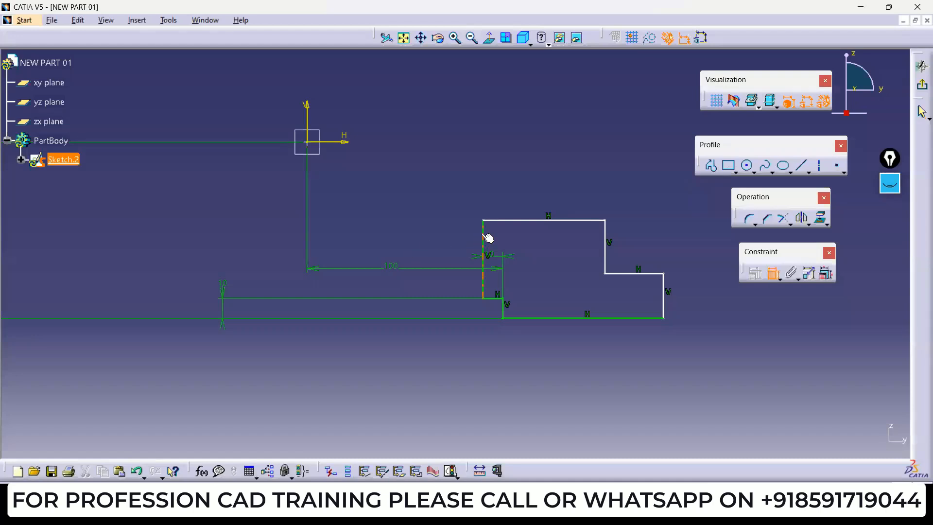
{"action": "left_click", "coordinate": [483, 240]}
{"action": "left_click", "coordinate": [432, 241]}
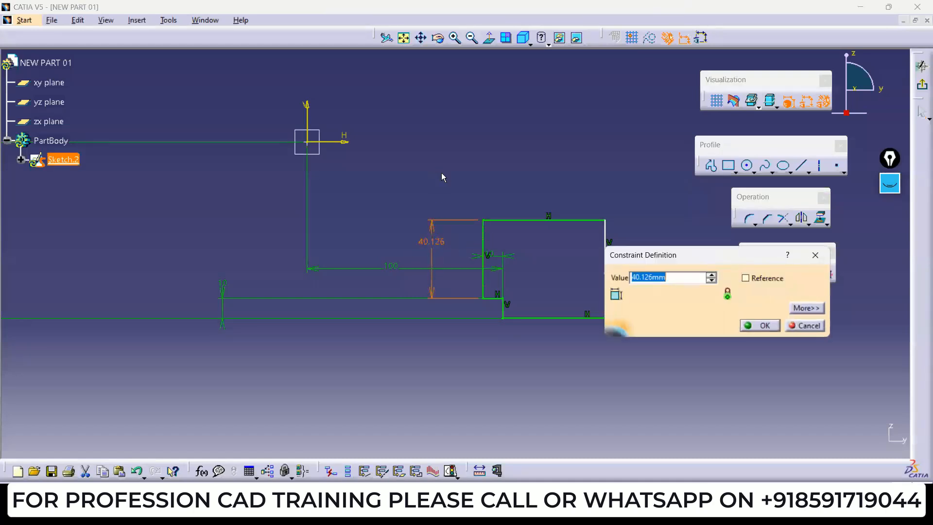
{"action": "type", "text": "20"}
{"action": "key", "text": "Return"}
{"action": "left_click", "coordinate": [443, 170]}
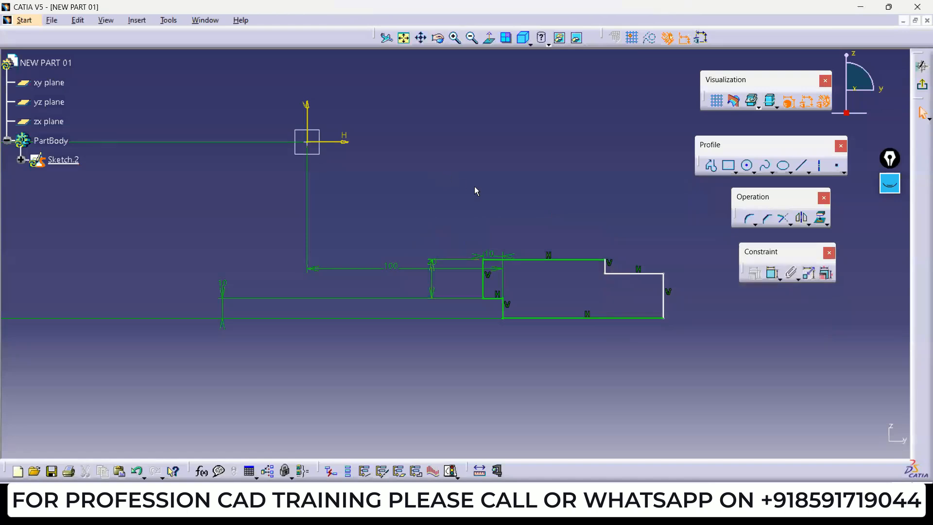
- Dimension the profile's topmost horizontal line and set its length to 15 mm
{"action": "left_click", "coordinate": [772, 273]}
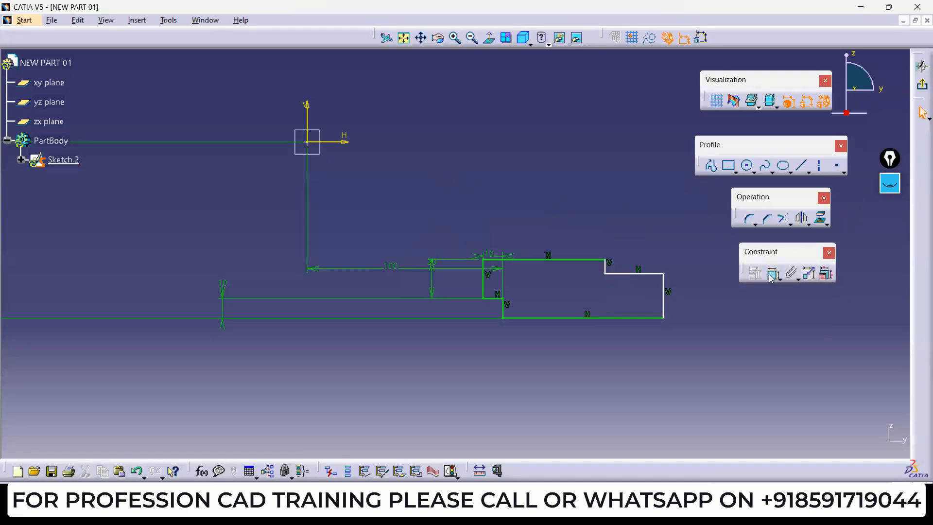
{"action": "left_click", "coordinate": [556, 259]}
{"action": "double_click", "coordinate": [551, 209]}
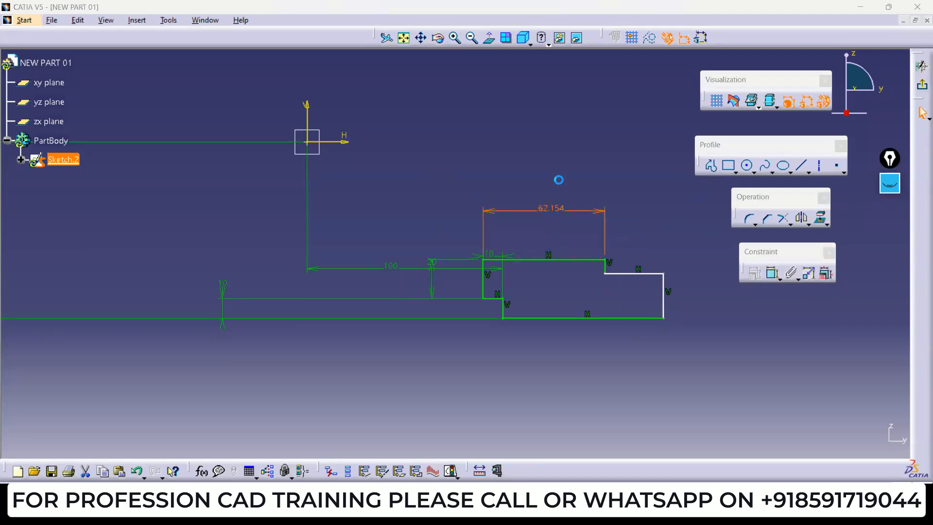
{"action": "type", "text": "15"}
{"action": "key", "text": "Return"}
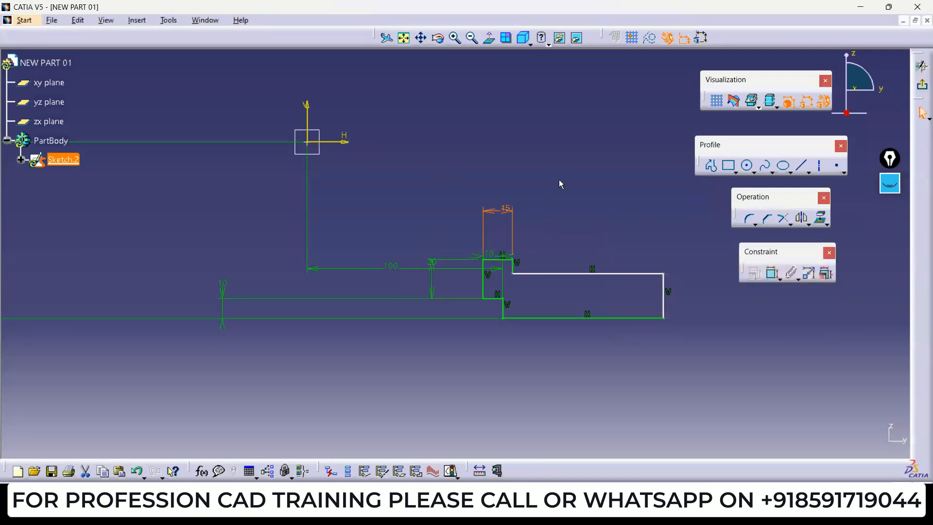
- Reposition the 10 mm horizontal notch dimension below the profile
{"action": "mouse_move", "coordinate": [592, 319]}
{"action": "middle_mouse_down"}
{"action": "mouse_move", "coordinate": [571, 230]}
{"action": "mouse_move", "coordinate": [520, 279]}
{"action": "middle_mouse_up"}
{"action": "left_click_drag", "start_coordinate": [434, 224], "coordinate": [426, 224]}
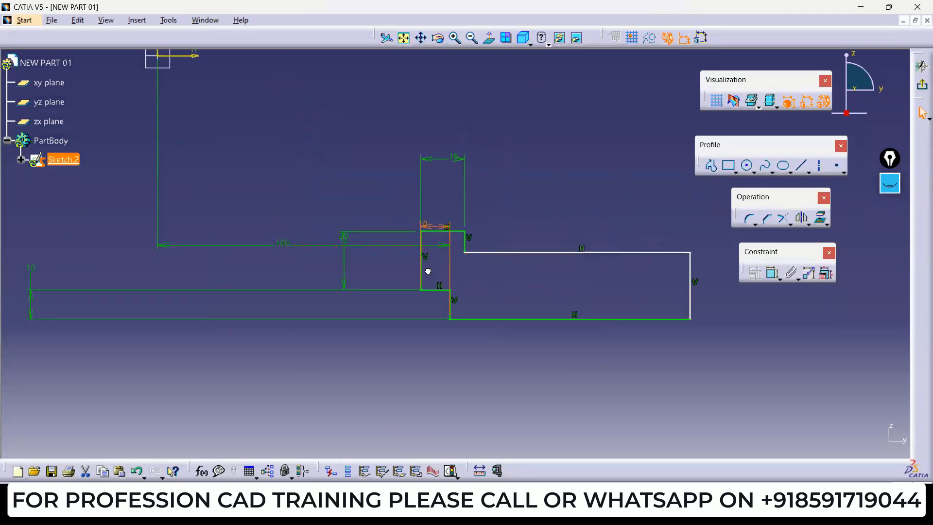
{"action": "double_click", "coordinate": [434, 226]}
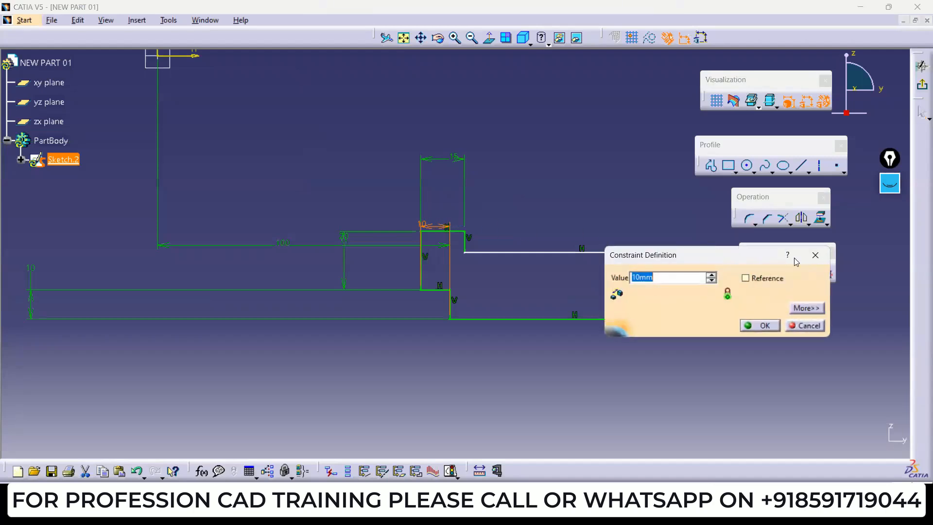
{"action": "left_click", "coordinate": [814, 253]}
{"action": "left_click_drag", "start_coordinate": [433, 229], "coordinate": [435, 354]}
{"action": "left_click", "coordinate": [473, 349]}
{"action": "left_click", "coordinate": [434, 355]}
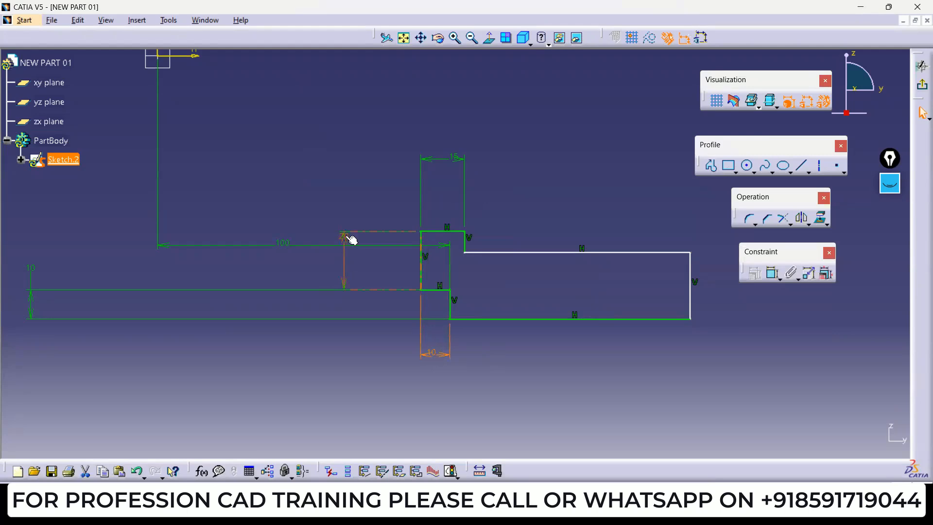
- Move the 20 mm height dimension closer to the profile and line up the 10 mm vertical notch dimension beneath it
{"action": "left_click_drag", "start_coordinate": [346, 236], "coordinate": [349, 259]}
{"action": "mouse_move", "coordinate": [368, 265]}
{"action": "left_mouse_down"}
{"action": "mouse_move", "coordinate": [444, 264]}
{"action": "mouse_move", "coordinate": [378, 260]}
{"action": "left_mouse_up"}
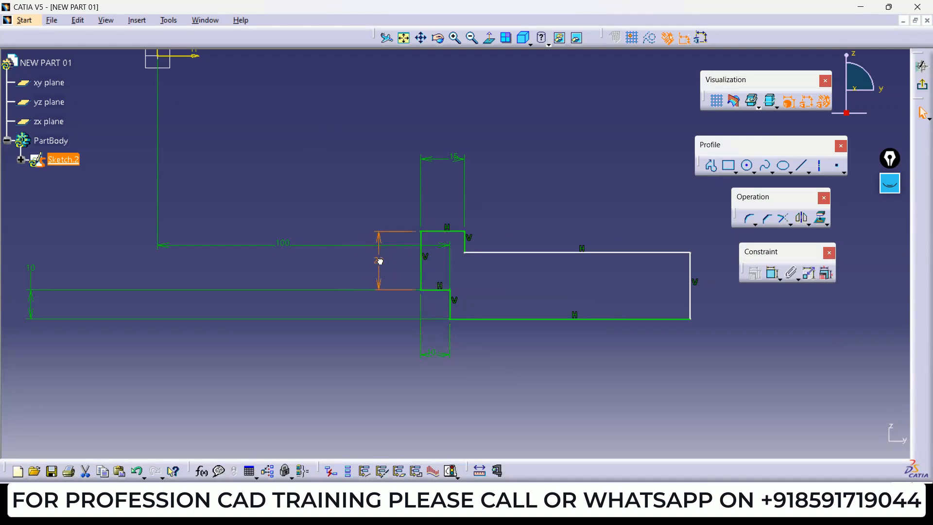
{"action": "left_click", "coordinate": [319, 200]}
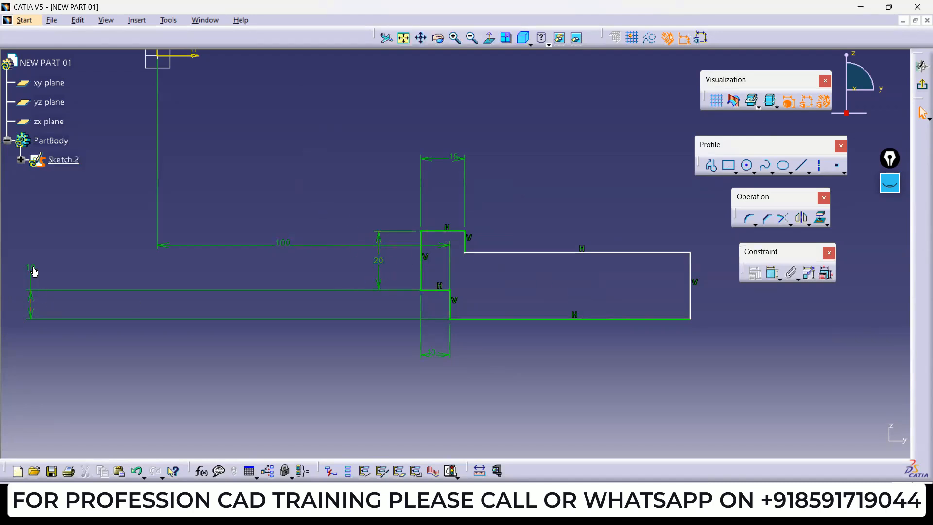
{"action": "mouse_move", "coordinate": [33, 273]}
{"action": "left_mouse_down"}
{"action": "mouse_move", "coordinate": [366, 306]}
{"action": "mouse_move", "coordinate": [356, 306]}
{"action": "mouse_move", "coordinate": [356, 271]}
{"action": "mouse_move", "coordinate": [356, 308]}
{"action": "mouse_move", "coordinate": [380, 310]}
{"action": "left_mouse_up"}
{"action": "left_click", "coordinate": [375, 340]}
{"action": "left_click", "coordinate": [325, 298]}
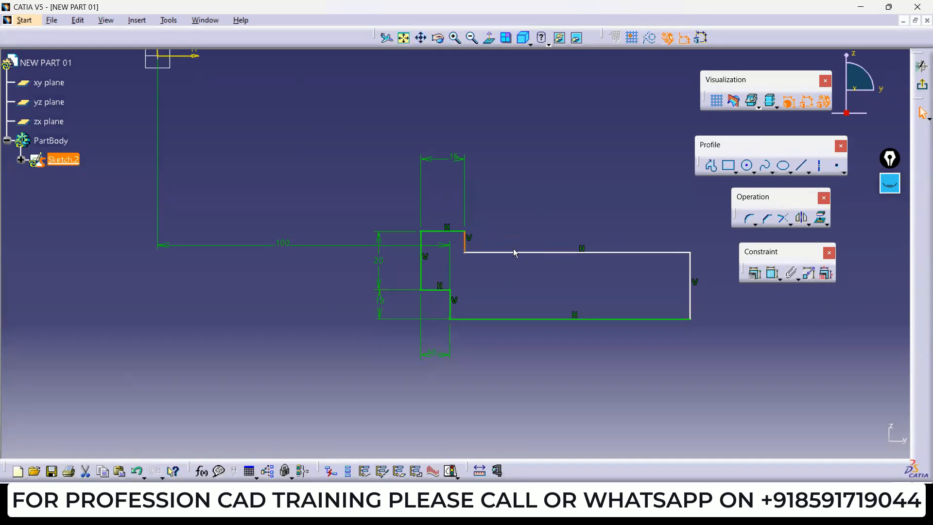
- Switch to ALL.pdf in the browser, check the upper step's height on the stepped profile's drawing, and return to the sketch
{"action": "mouse_move", "coordinate": [413, 512]}
{"action": "left_click", "coordinate": [418, 470]}
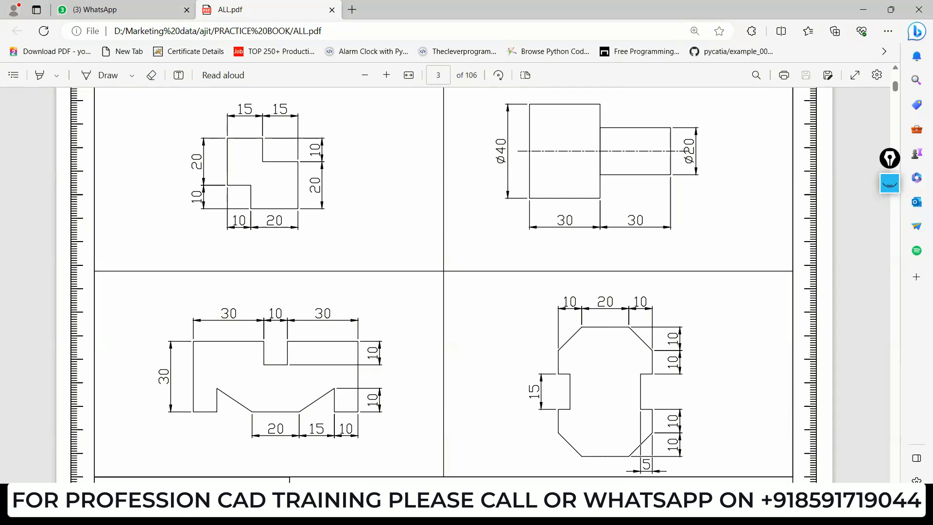
{"action": "mouse_move", "coordinate": [708, 511]}
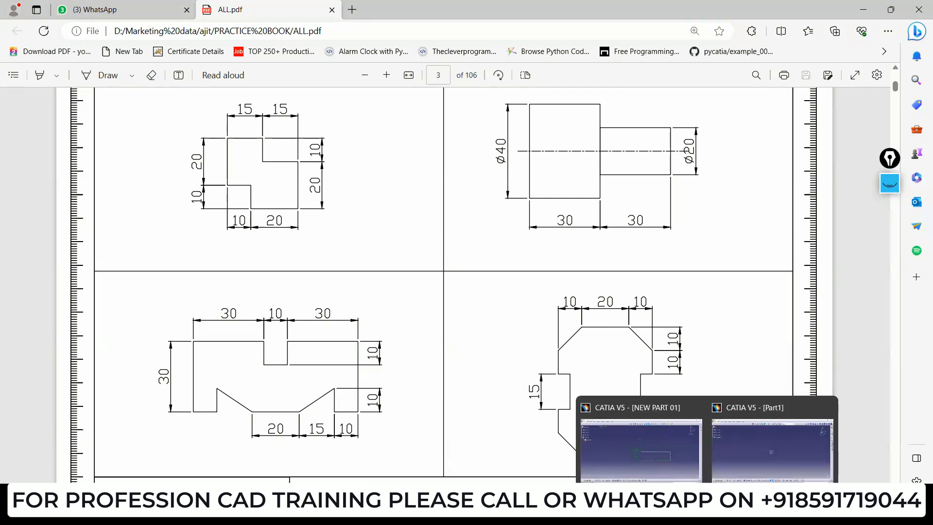
{"action": "left_click", "coordinate": [667, 466]}
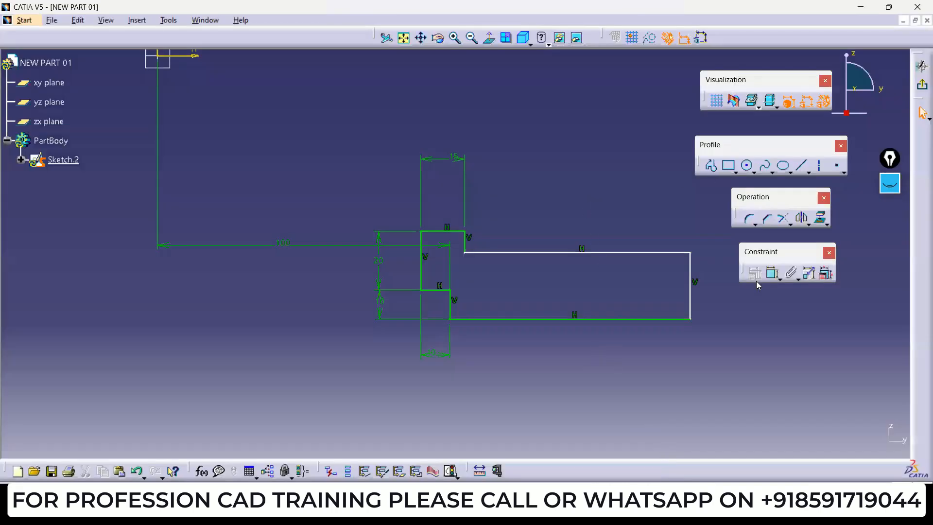
- Dimension the short vertical line of the profile's upper step and set its length to 10 mm
{"action": "left_click", "coordinate": [773, 274]}
{"action": "middle_click_drag", "start_coordinate": [537, 237], "coordinate": [538, 189], "text": "ctrl"}
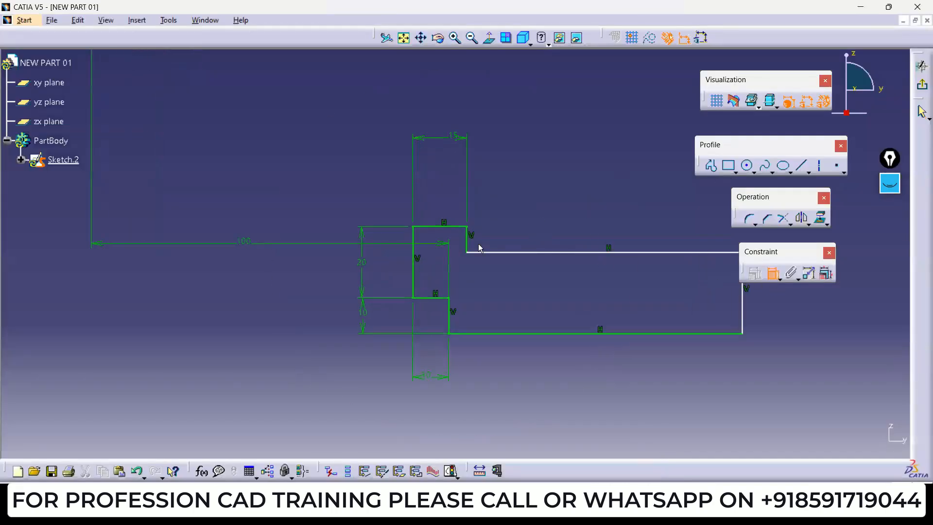
{"action": "left_click", "coordinate": [468, 242]}
{"action": "left_click", "coordinate": [552, 220]}
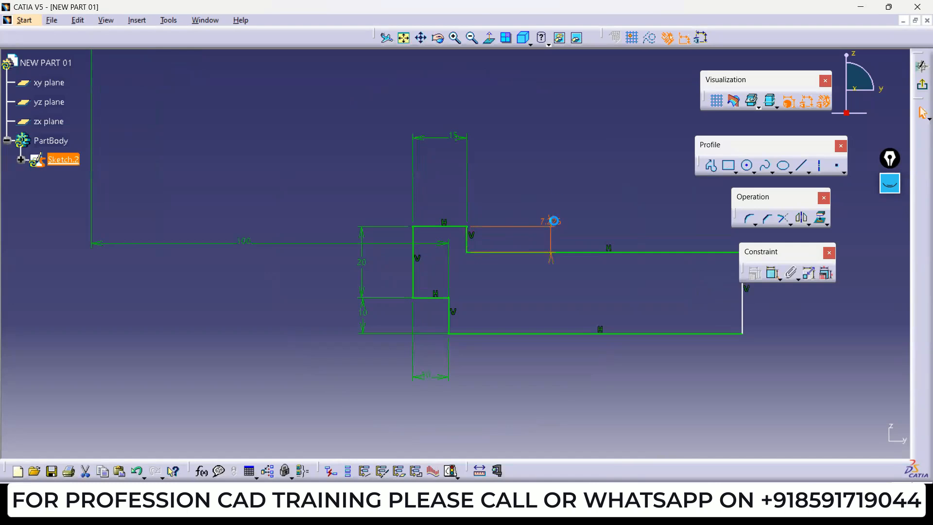
{"action": "double_click", "coordinate": [552, 221]}
{"action": "type", "text": "10"}
{"action": "key", "text": "Return"}
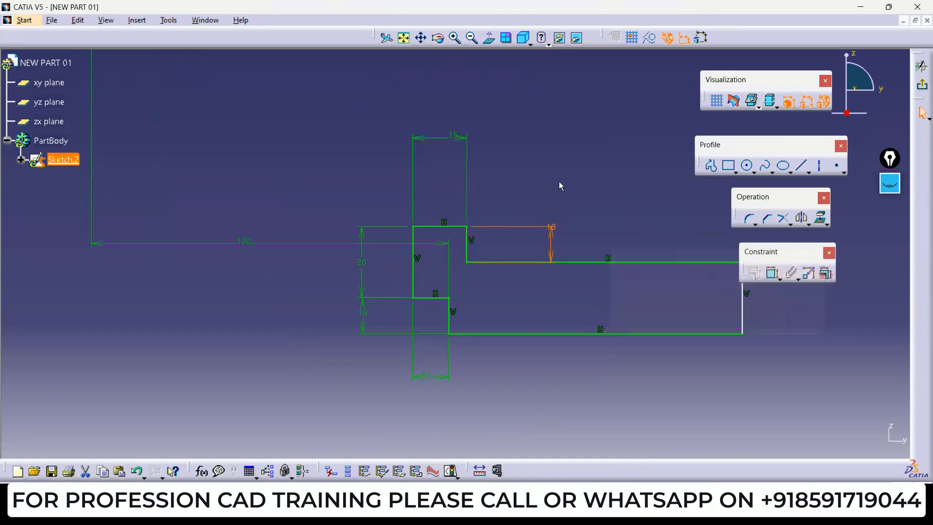
- Dimension the length of the long horizontal step line, placing the dimension level with the 15 mm one above the profile
{"action": "middle_click_drag", "start_coordinate": [535, 198], "coordinate": [430, 189]}
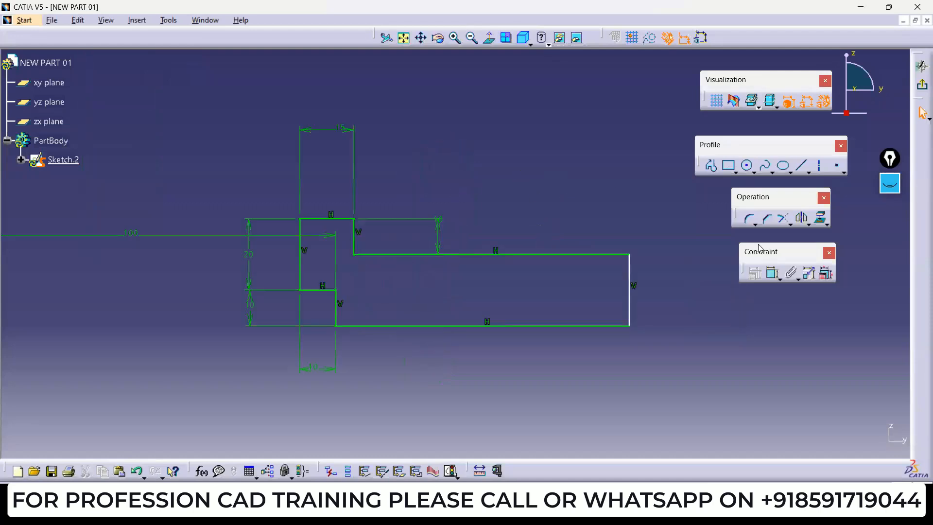
{"action": "left_click", "coordinate": [774, 275]}
{"action": "left_click", "coordinate": [491, 254]}
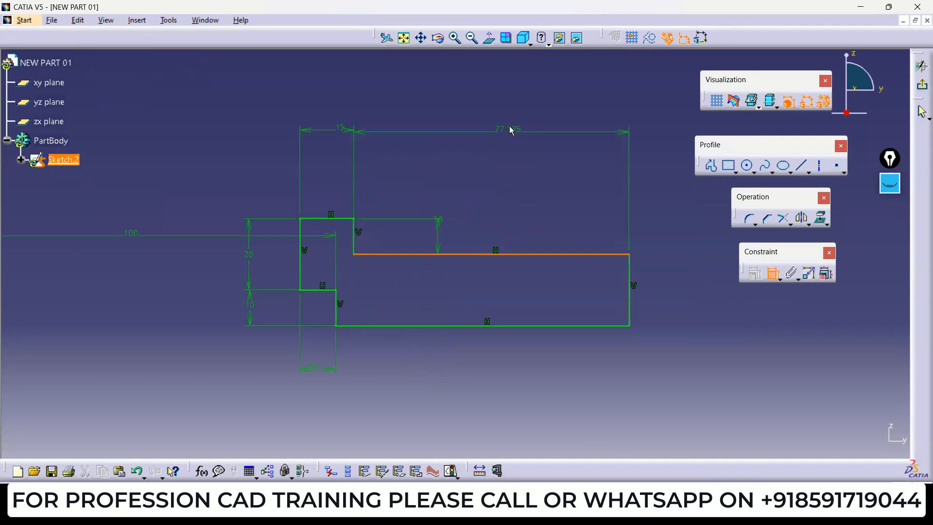
{"action": "left_click", "coordinate": [510, 132]}
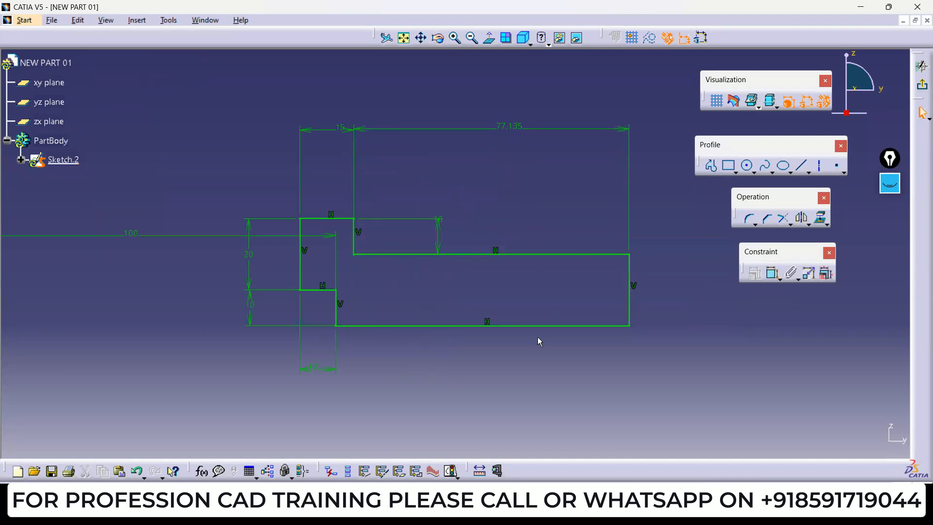
- Check the upper step's horizontal length on the stepped profile's drawing in ALL.pdf and return to the CATIA sketch
{"action": "left_click", "coordinate": [413, 511]}
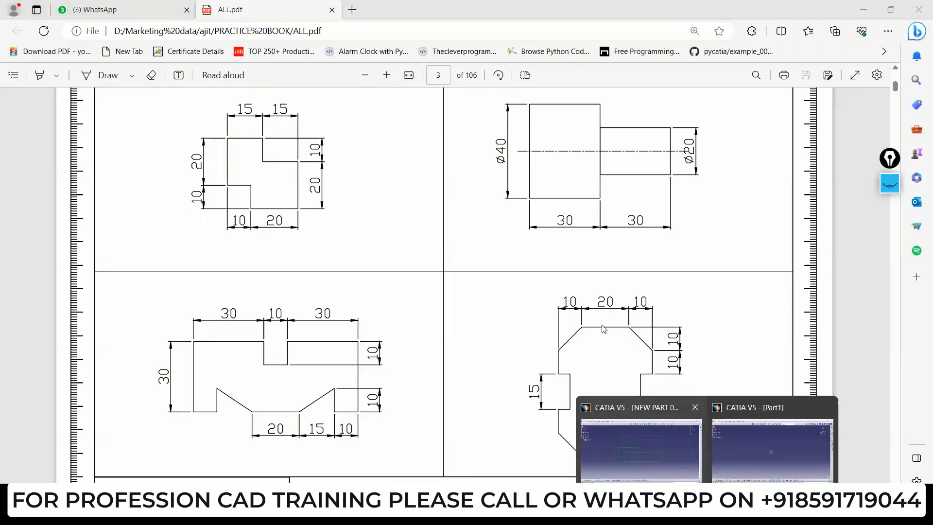
{"action": "left_click", "coordinate": [628, 457]}
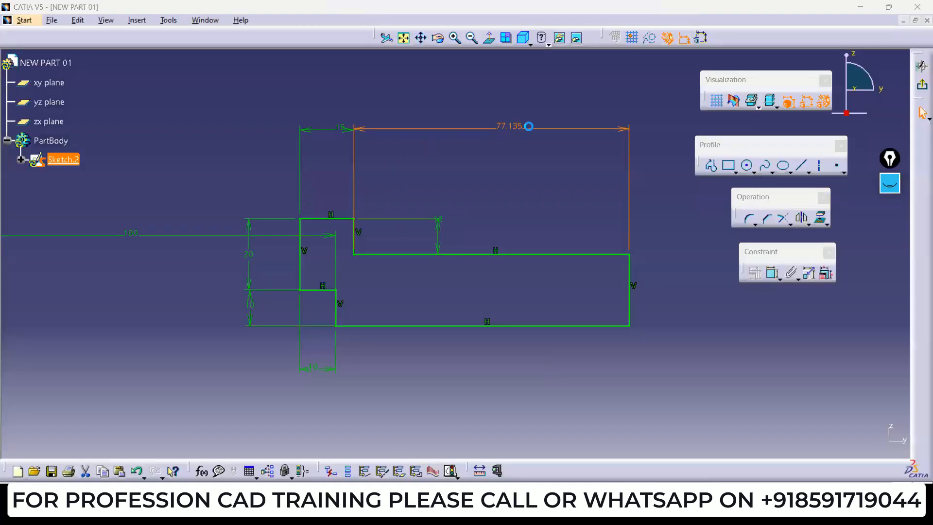
- Set the length of the horizontal line of the profile's upper step to 15 mm
{"action": "double_click", "coordinate": [526, 128]}
{"action": "type", "text": "15"}
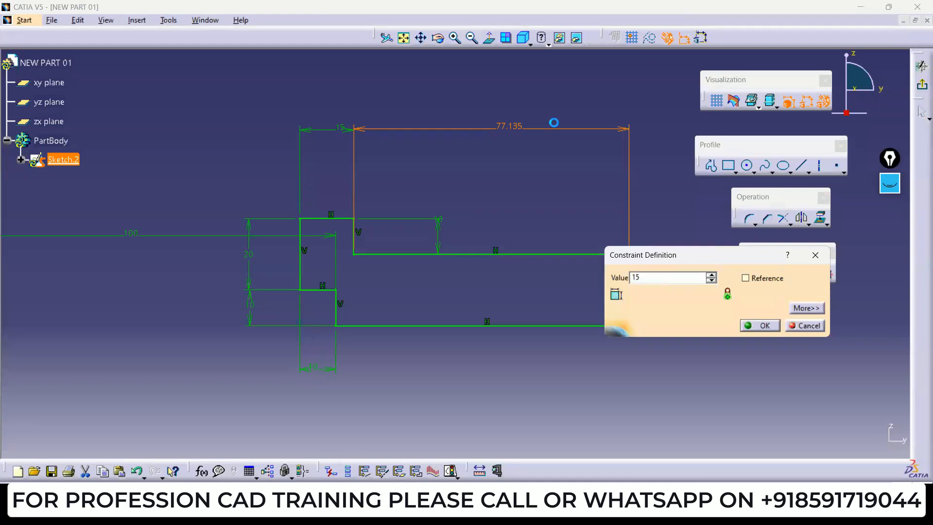
{"action": "key", "text": "Return"}
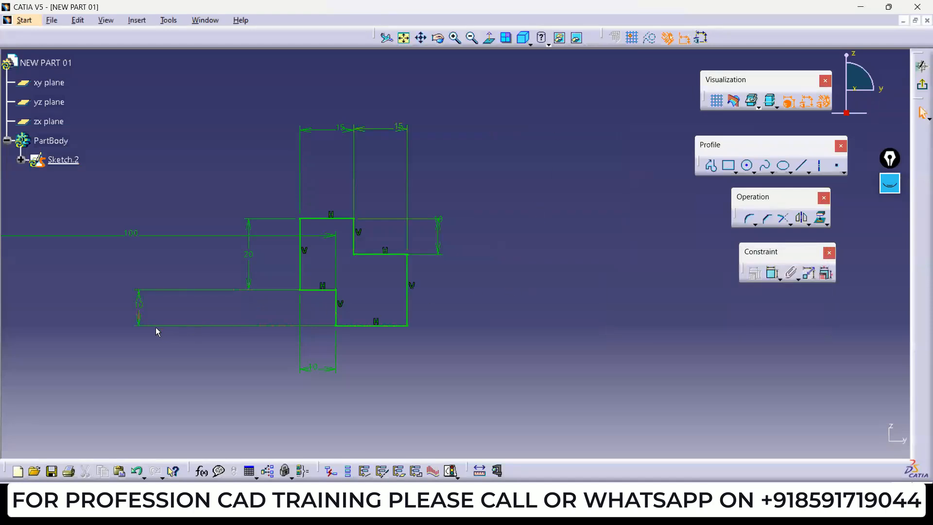
- Align the lower 10 mm dimension with the 20 mm one, move the 100 mm dimension below the profile, and bring both 15 mm dimensions closer to it
{"action": "left_click_drag", "start_coordinate": [138, 309], "coordinate": [250, 316]}
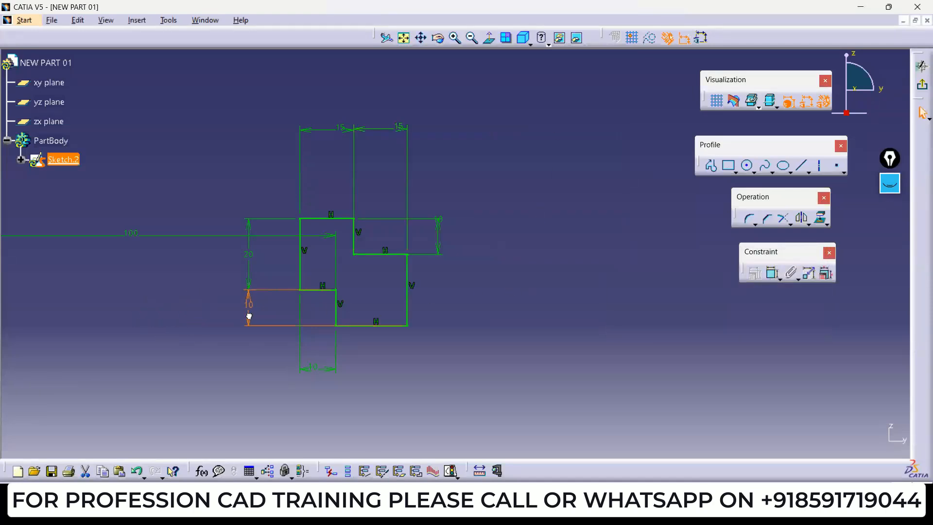
{"action": "left_click", "coordinate": [501, 303]}
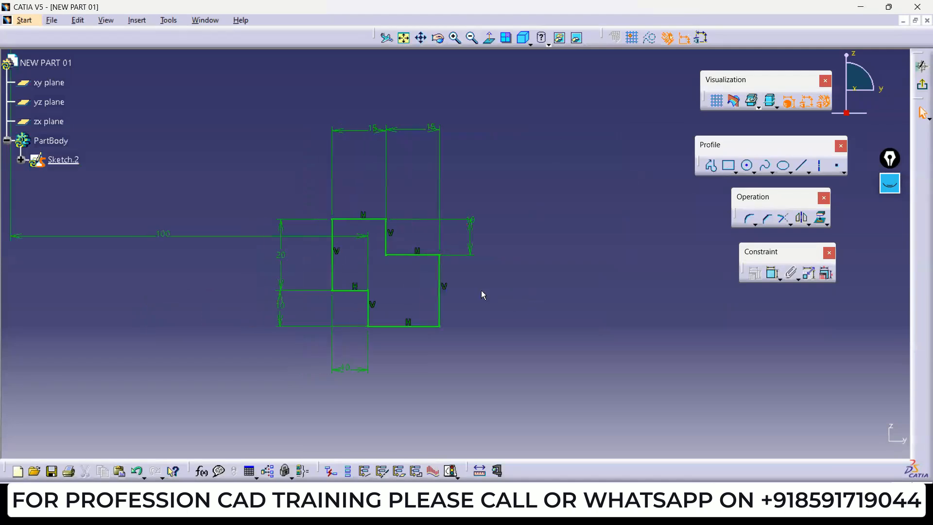
{"action": "left_click_drag", "start_coordinate": [164, 238], "coordinate": [181, 388]}
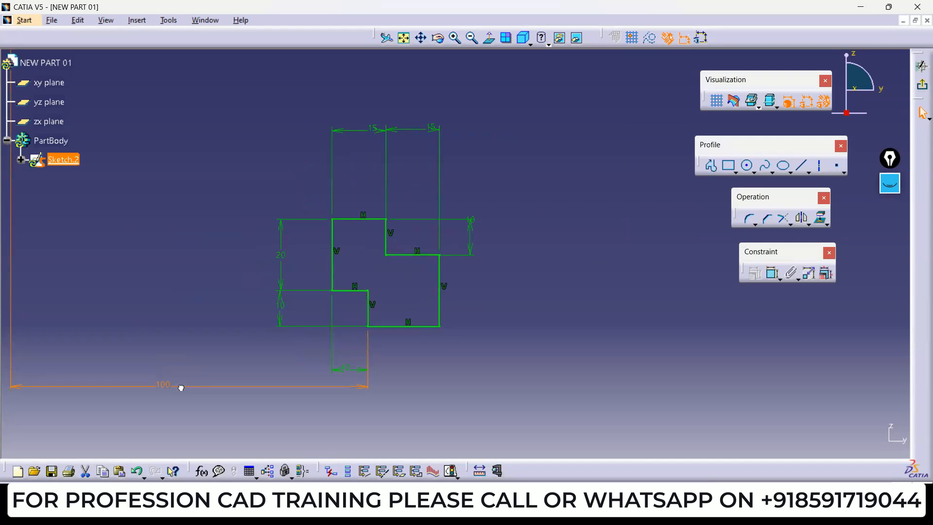
{"action": "left_click", "coordinate": [338, 393]}
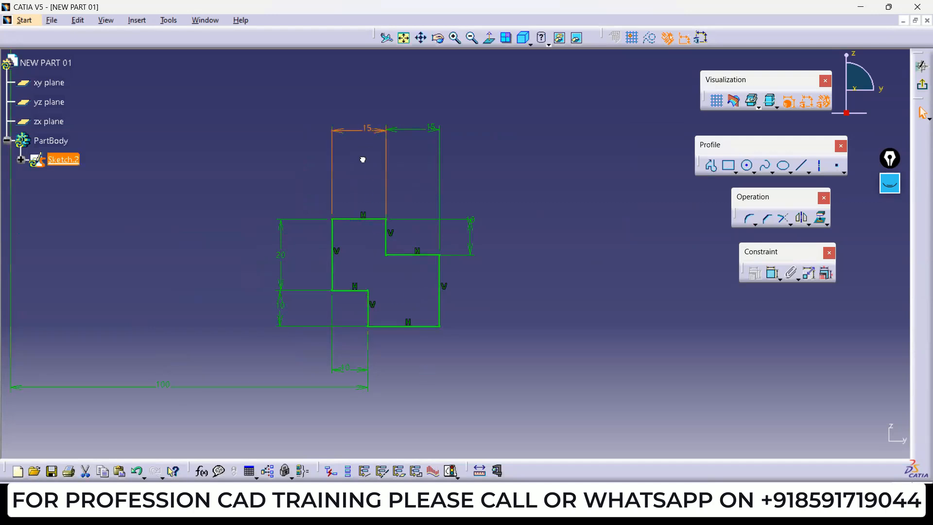
{"action": "left_click_drag", "start_coordinate": [343, 129], "coordinate": [340, 181]}
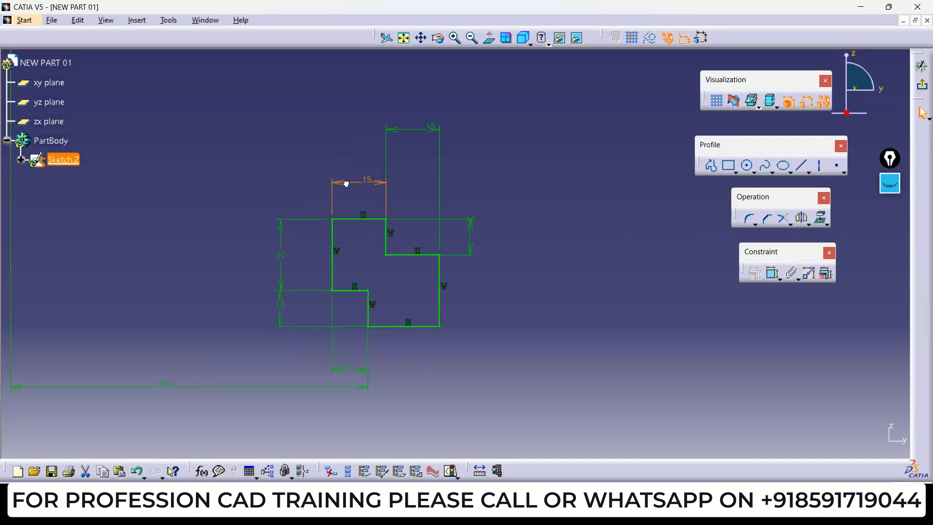
{"action": "left_click_drag", "start_coordinate": [430, 127], "coordinate": [418, 183]}
{"action": "left_click_drag", "start_coordinate": [470, 243], "coordinate": [473, 247]}
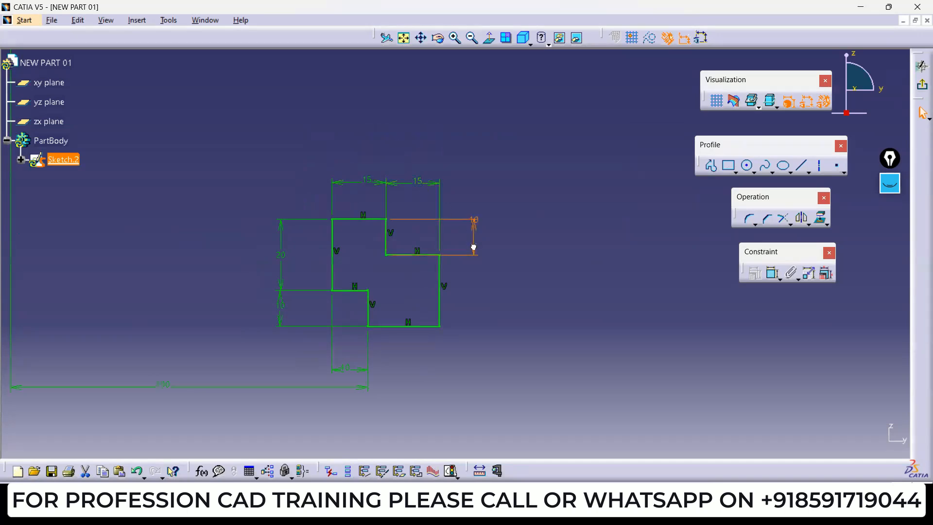
{"action": "left_click", "coordinate": [528, 277]}
{"action": "middle_click_drag", "start_coordinate": [465, 358], "coordinate": [472, 314]}
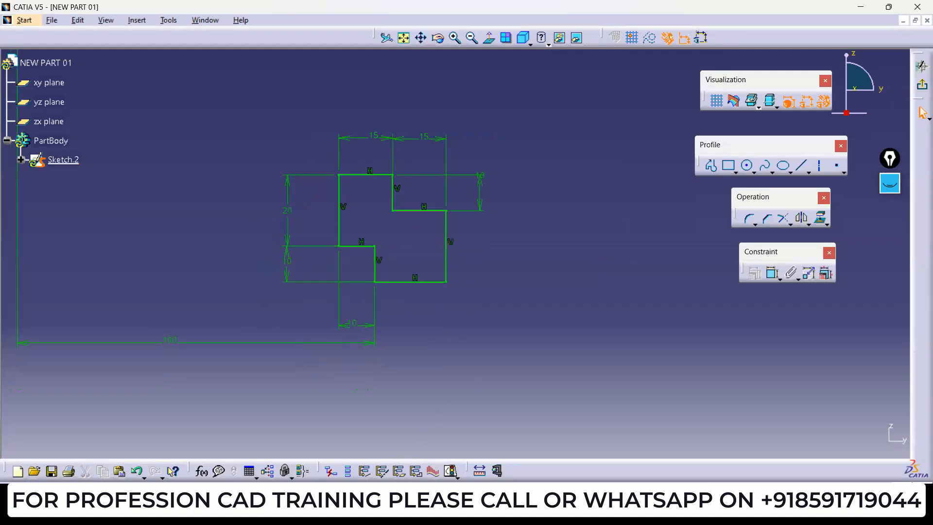
- Check the stepped profile in ALL.pdf and dimension the right vertical line in the sketch, placing it in line with the upper step's 10 mm dimension
{"action": "left_click", "coordinate": [417, 427]}
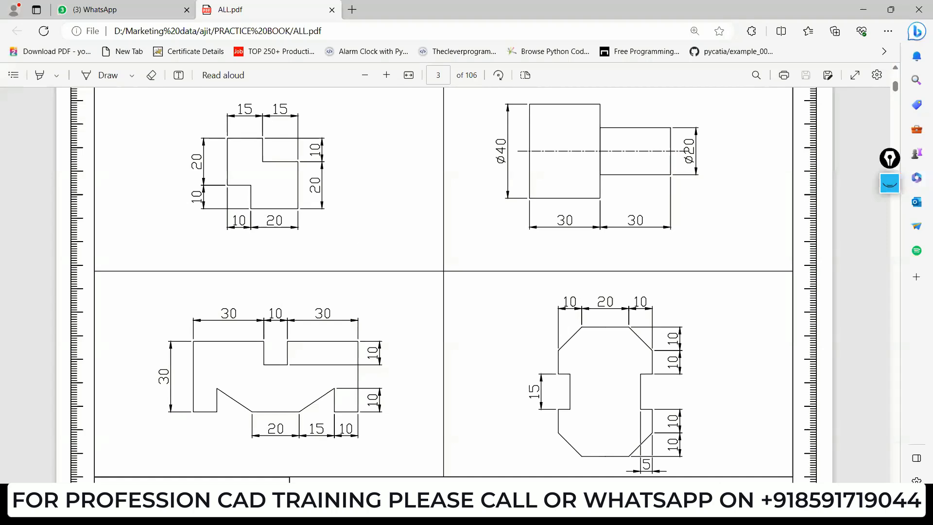
{"action": "left_click", "coordinate": [653, 440]}
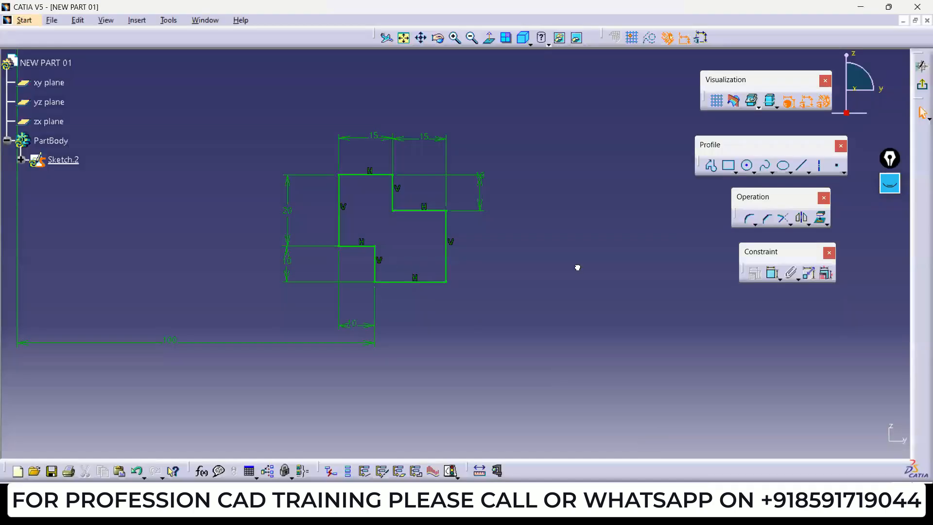
{"action": "left_click", "coordinate": [773, 273]}
{"action": "left_click", "coordinate": [446, 230]}
{"action": "left_click", "coordinate": [478, 238]}
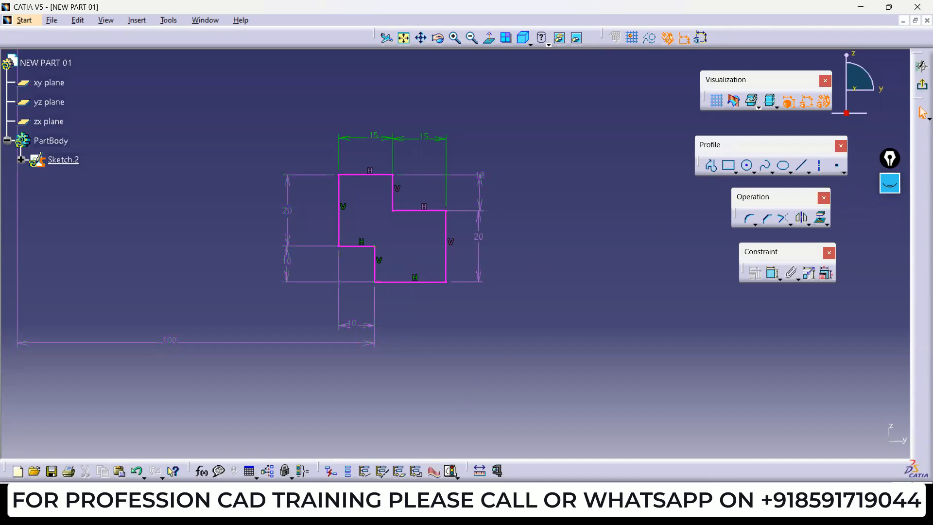
- Compare the sketch's height dimensions with the stepped profile's drawing in ALL.pdf and return to the NEW PART 01 sketch
{"action": "left_click", "coordinate": [414, 512]}
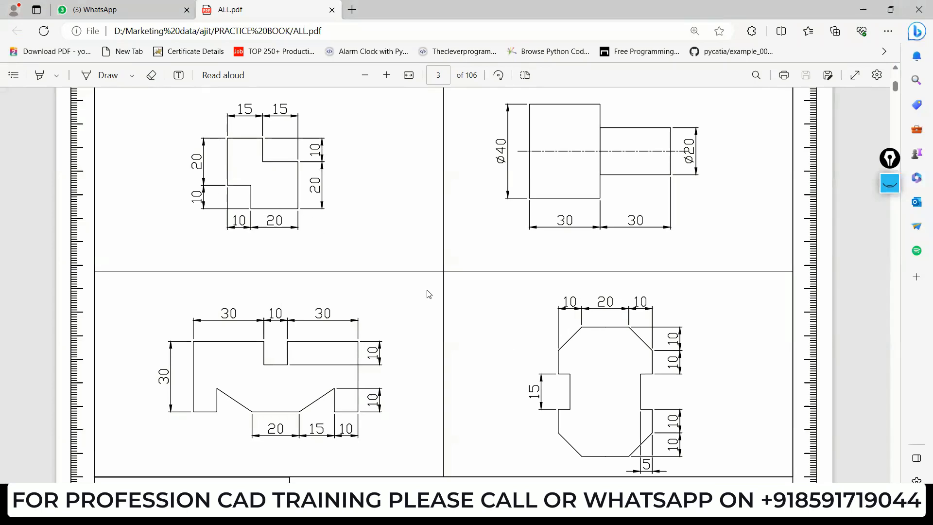
{"action": "mouse_move", "coordinate": [707, 510]}
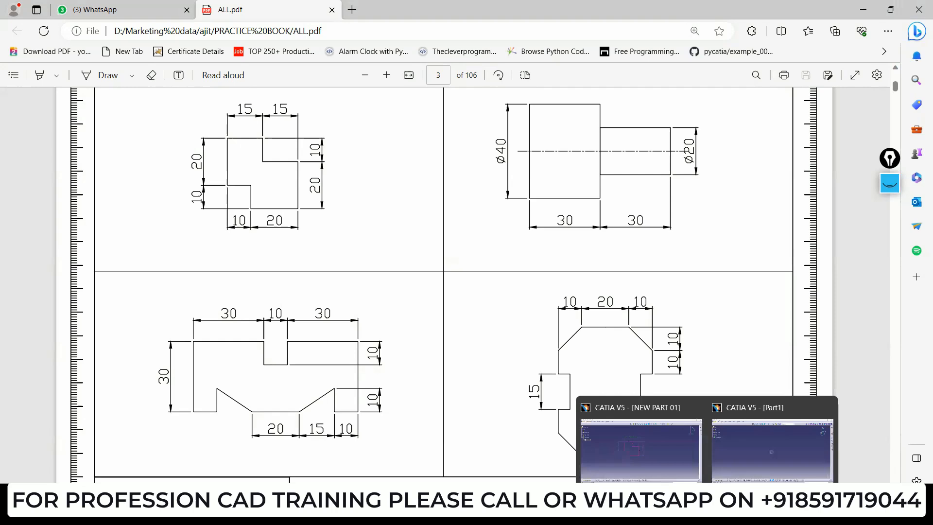
{"action": "left_click", "coordinate": [640, 459]}
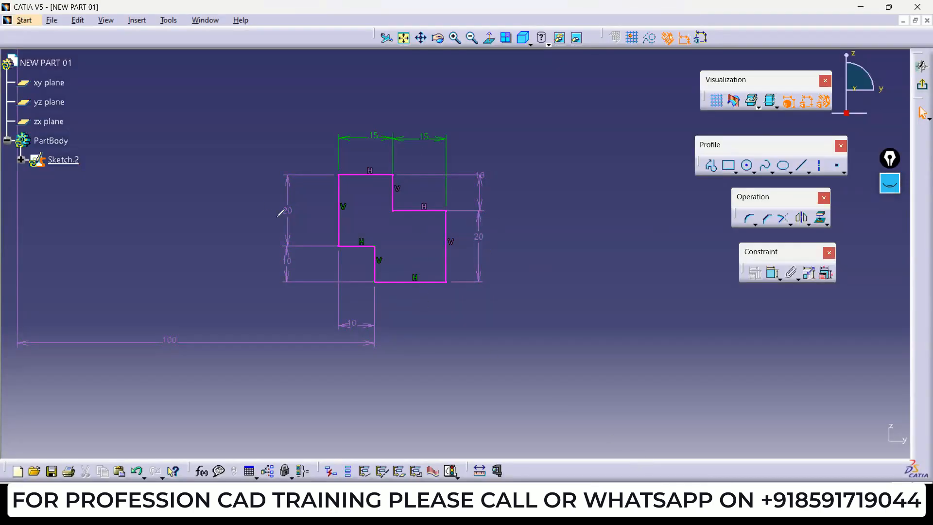
{"action": "left_click_drag", "start_coordinate": [276, 217], "coordinate": [300, 205]}
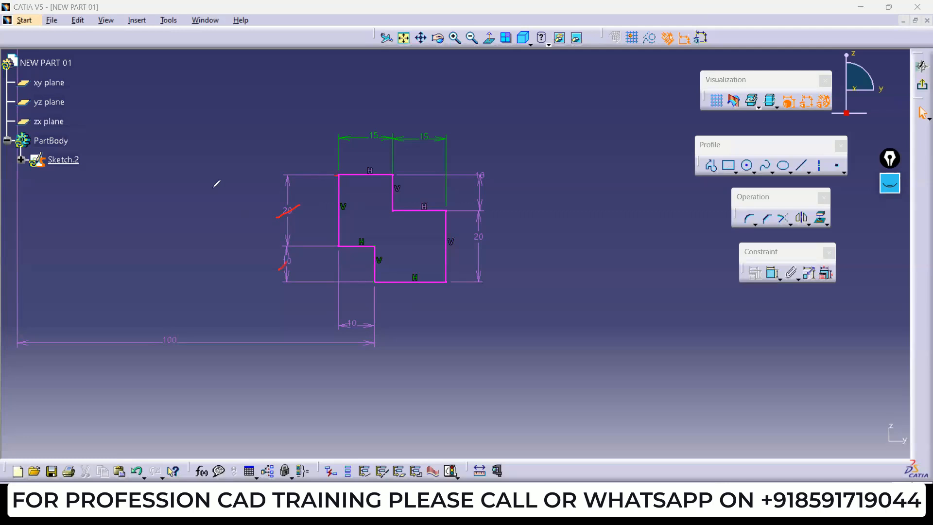
{"action": "left_click_drag", "start_coordinate": [214, 186], "coordinate": [338, 175]}
{"action": "left_click_drag", "start_coordinate": [373, 287], "coordinate": [202, 291]}
{"action": "mouse_move", "coordinate": [178, 248]}
{"action": "left_mouse_down"}
{"action": "mouse_move", "coordinate": [202, 235]}
{"action": "mouse_move", "coordinate": [217, 264]}
{"action": "left_mouse_up"}
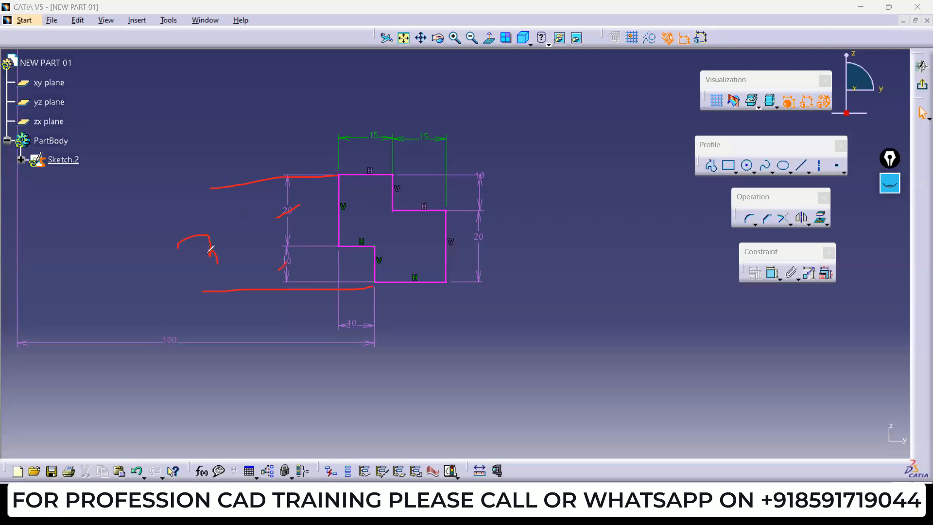
{"action": "left_click_drag", "start_coordinate": [234, 233], "coordinate": [281, 235]}
{"action": "left_click_drag", "start_coordinate": [449, 173], "coordinate": [487, 175]}
{"action": "mouse_move", "coordinate": [447, 210]}
{"action": "left_mouse_down"}
{"action": "mouse_move", "coordinate": [490, 210]}
{"action": "mouse_move", "coordinate": [519, 180]}
{"action": "mouse_move", "coordinate": [567, 181]}
{"action": "left_mouse_up"}
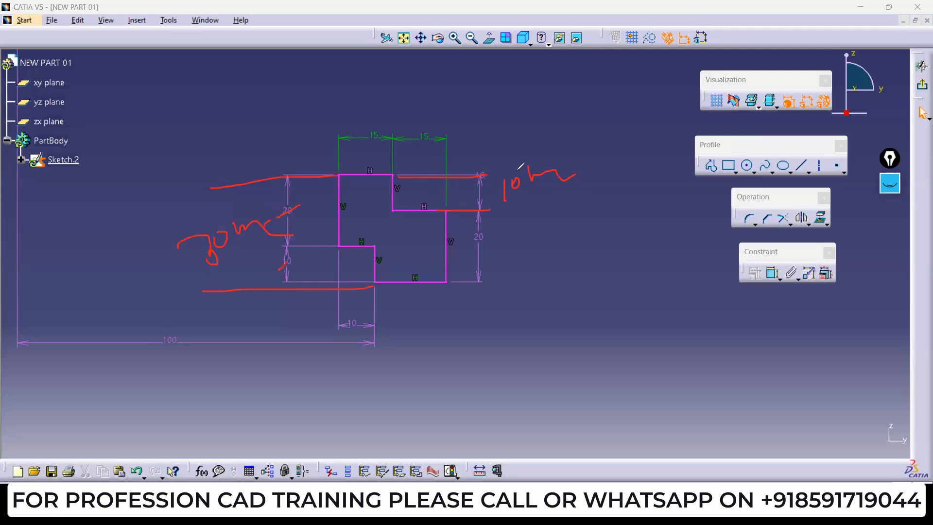
{"action": "mouse_move", "coordinate": [486, 238]}
{"action": "left_mouse_down"}
{"action": "mouse_move", "coordinate": [507, 240]}
{"action": "mouse_move", "coordinate": [510, 227]}
{"action": "left_mouse_up"}
{"action": "mouse_move", "coordinate": [499, 222]}
{"action": "left_mouse_down"}
{"action": "mouse_move", "coordinate": [521, 247]}
{"action": "mouse_move", "coordinate": [509, 219]}
{"action": "left_mouse_up"}
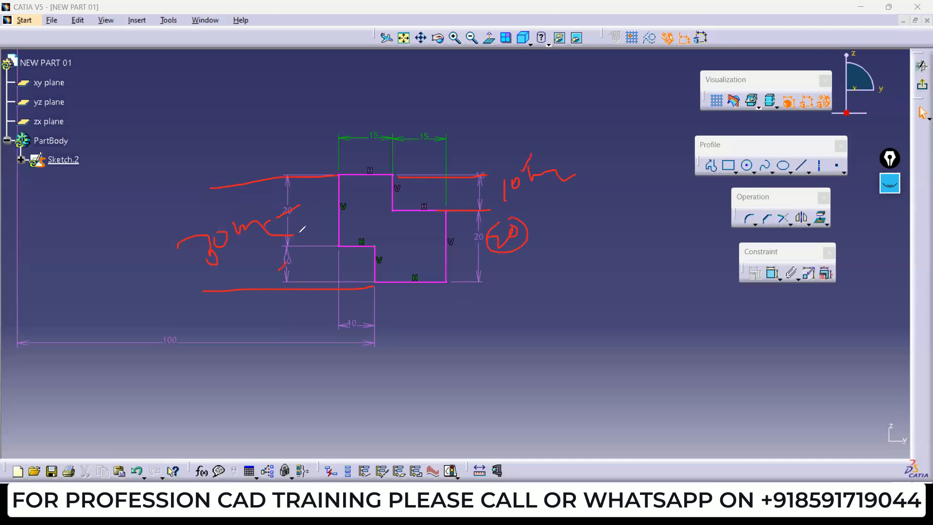
{"action": "left_click_drag", "start_coordinate": [476, 235], "coordinate": [474, 237]}
{"action": "left_click_drag", "start_coordinate": [267, 199], "coordinate": [251, 222]}
{"action": "key", "text": "Escape"}
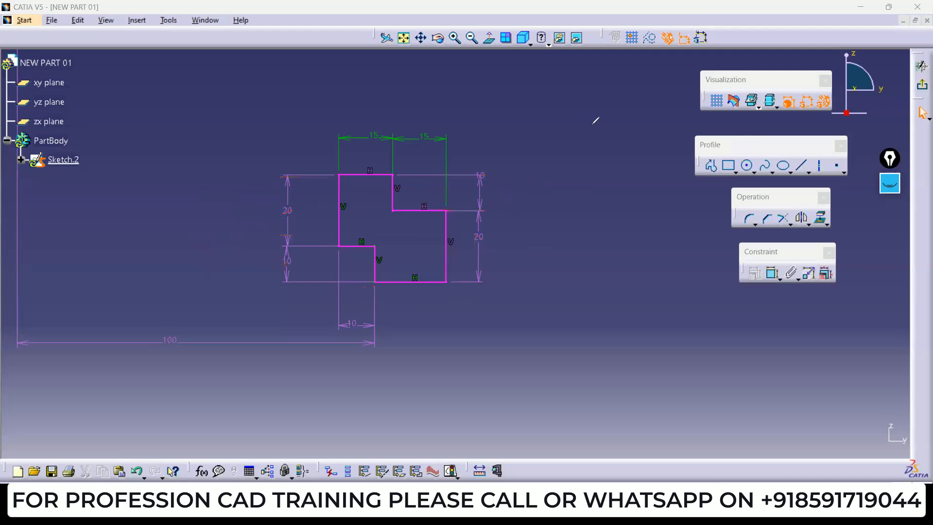
- Delete the redundant length dimension from the profile's right vertical line
{"action": "right_click", "coordinate": [485, 238]}
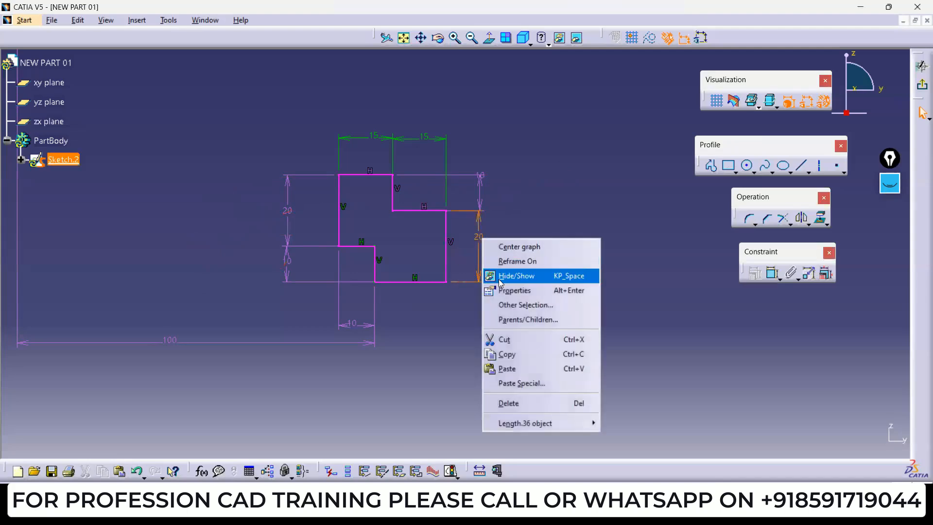
{"action": "left_click", "coordinate": [510, 404]}
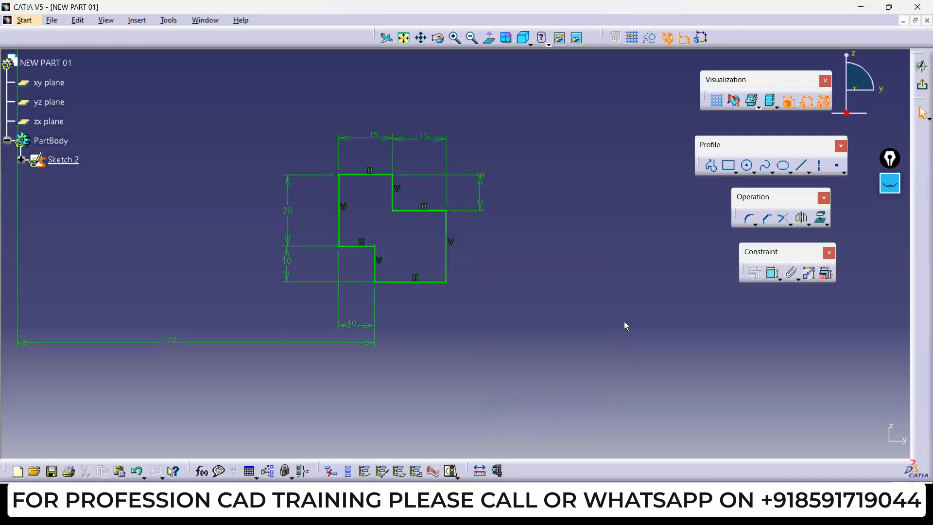
- Try dimensioning the profile's bottom horizontal line, placing the dimension below it, and delete that dimension
{"action": "left_click", "coordinate": [773, 273]}
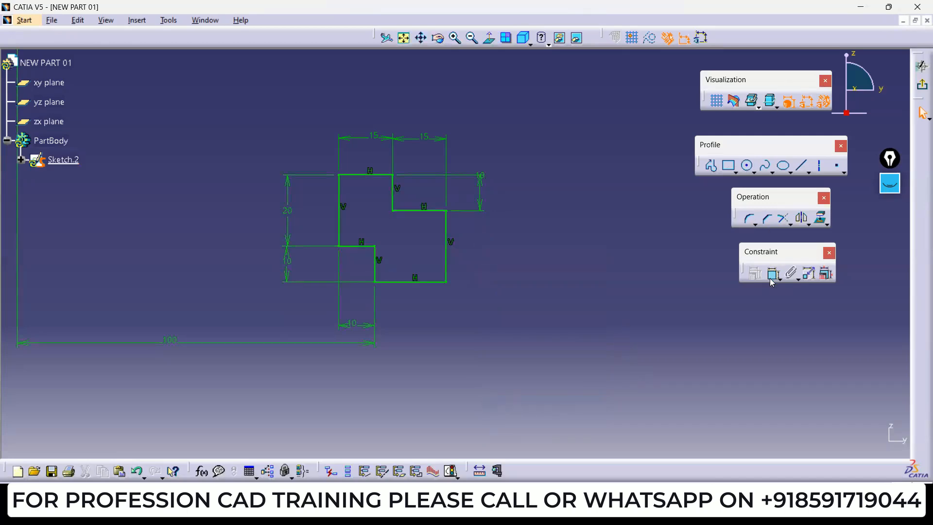
{"action": "left_click", "coordinate": [416, 281]}
{"action": "left_click", "coordinate": [417, 319]}
{"action": "right_click", "coordinate": [418, 319]}
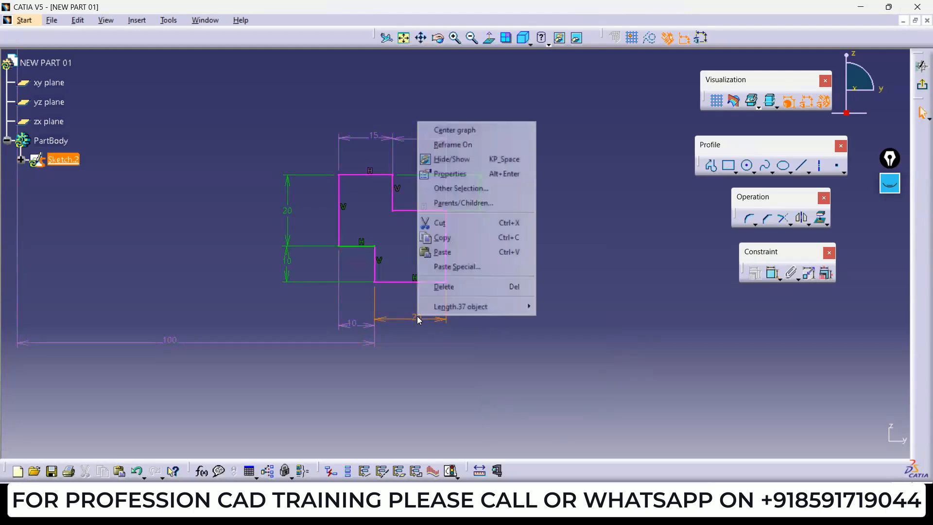
{"action": "left_click", "coordinate": [444, 287]}
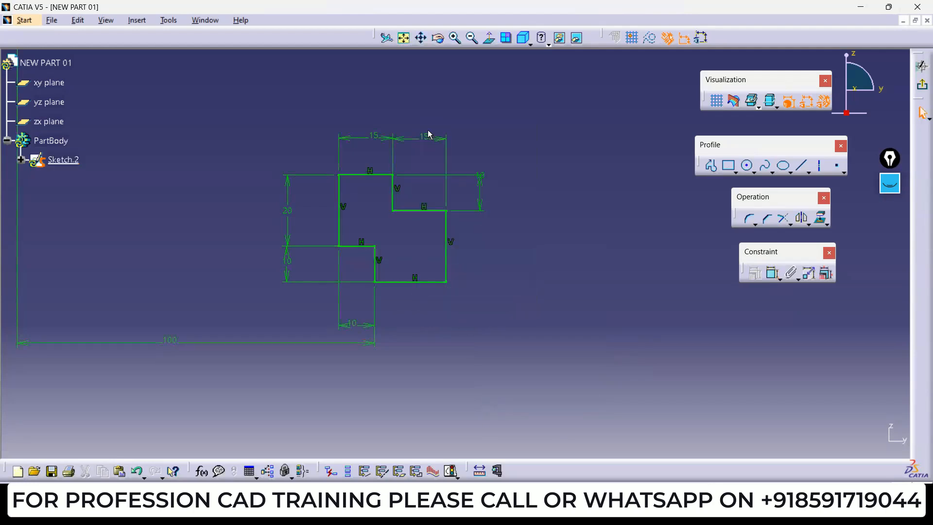
{"action": "left_click_drag", "start_coordinate": [384, 127], "coordinate": [370, 149]}
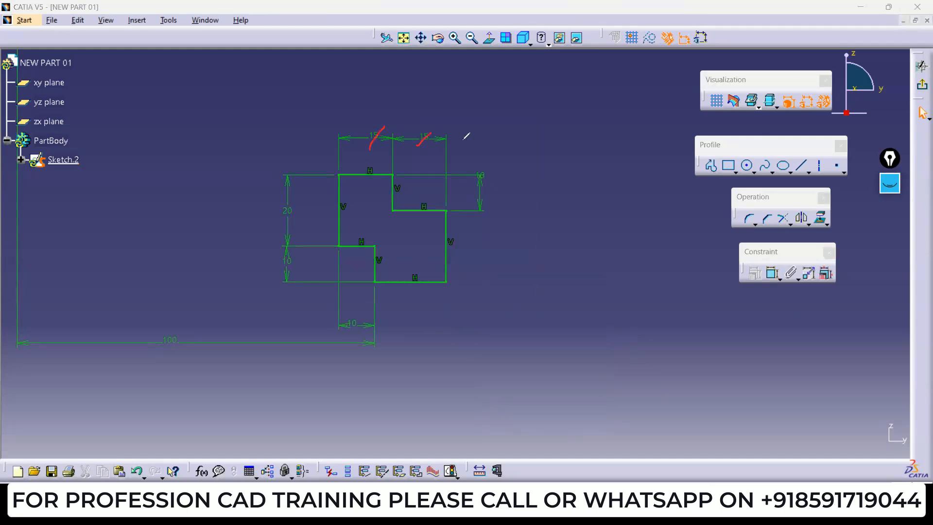
{"action": "left_click_drag", "start_coordinate": [497, 133], "coordinate": [521, 155]}
{"action": "mouse_move", "coordinate": [542, 129]}
{"action": "left_mouse_down"}
{"action": "mouse_move", "coordinate": [546, 139]}
{"action": "mouse_move", "coordinate": [550, 126]}
{"action": "left_mouse_up"}
{"action": "left_click_drag", "start_coordinate": [556, 139], "coordinate": [582, 131]}
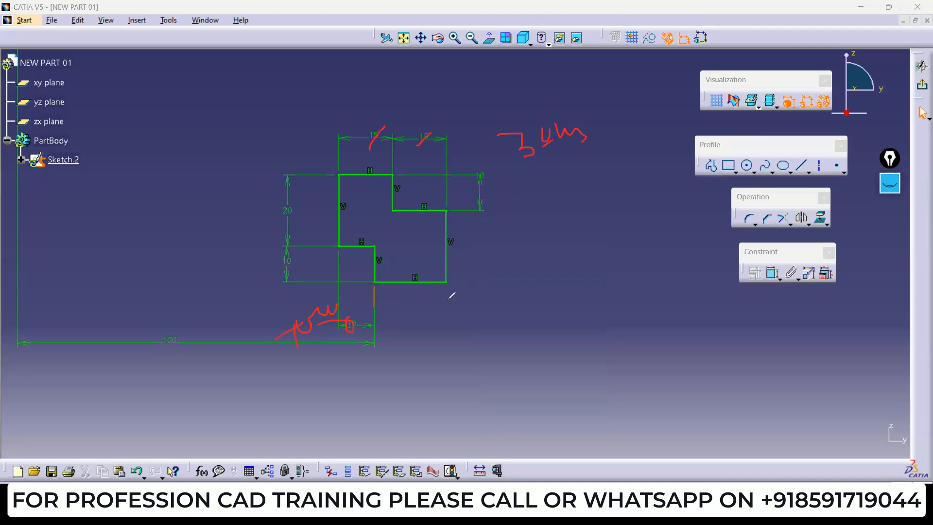
{"action": "mouse_move", "coordinate": [398, 308]}
{"action": "left_mouse_down"}
{"action": "mouse_move", "coordinate": [411, 298]}
{"action": "mouse_move", "coordinate": [433, 303]}
{"action": "left_mouse_up"}
{"action": "key", "text": "ctrl+shift+7"}
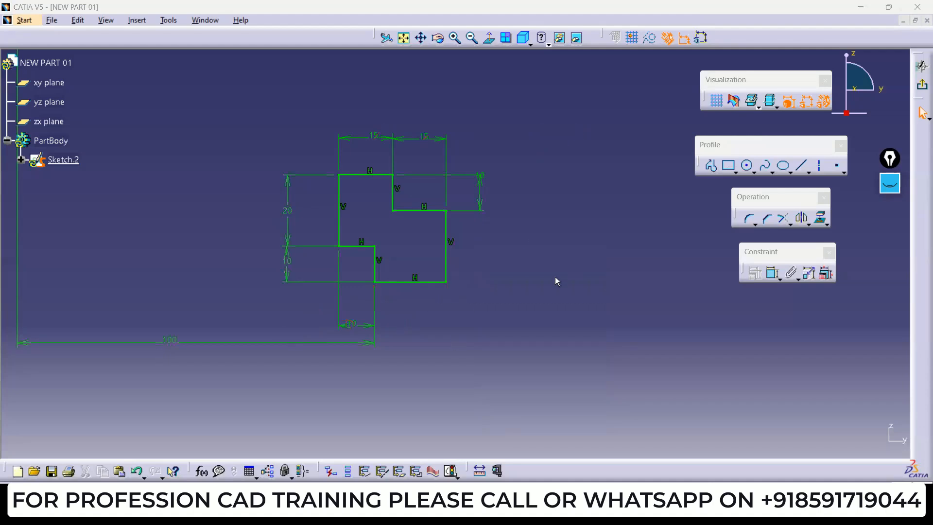
{"action": "left_click", "coordinate": [556, 278]}
- Compare the finished sketch's dimensions with the stepped profile's drawing in ALL.pdf and return to the NEW PART 01 sketch
{"action": "left_click", "coordinate": [413, 510]}
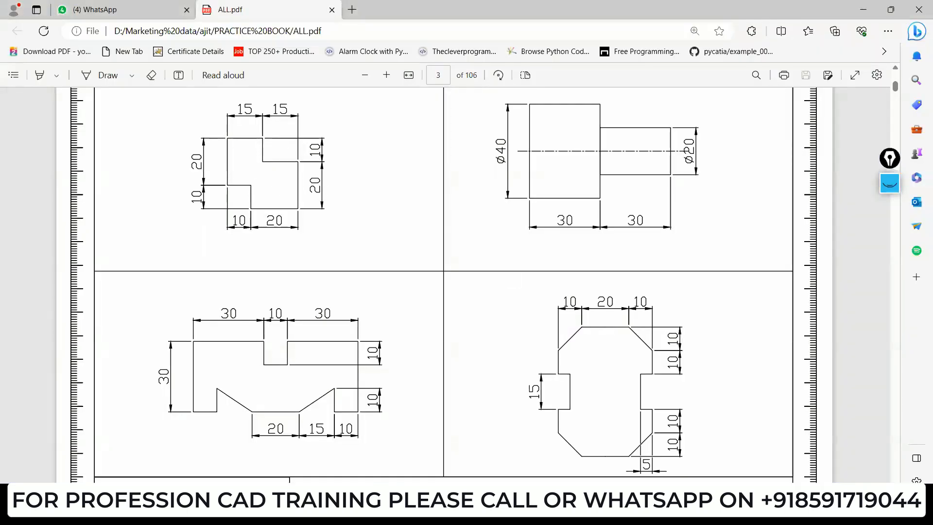
{"action": "mouse_move", "coordinate": [708, 510]}
{"action": "left_click", "coordinate": [669, 474]}
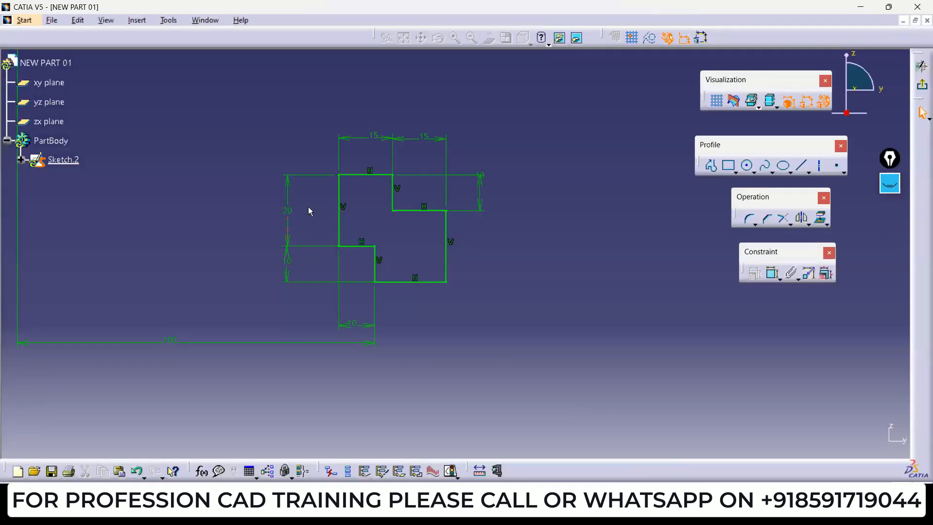
{"action": "mouse_move", "coordinate": [465, 235]}
{"action": "middle_mouse_down"}
{"action": "mouse_move", "coordinate": [532, 250]}
{"action": "mouse_move", "coordinate": [547, 326]}
{"action": "mouse_move", "coordinate": [552, 261]}
{"action": "middle_mouse_up"}
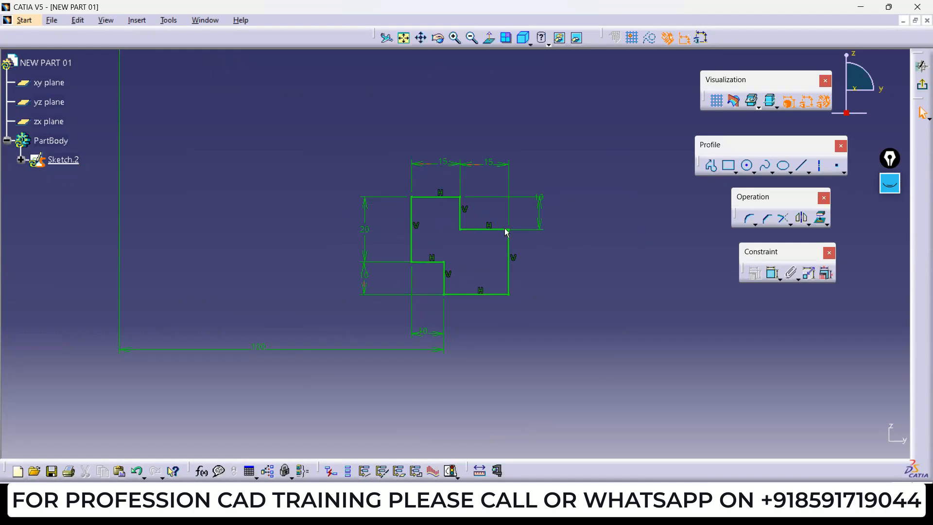
{"action": "mouse_move", "coordinate": [413, 515]}
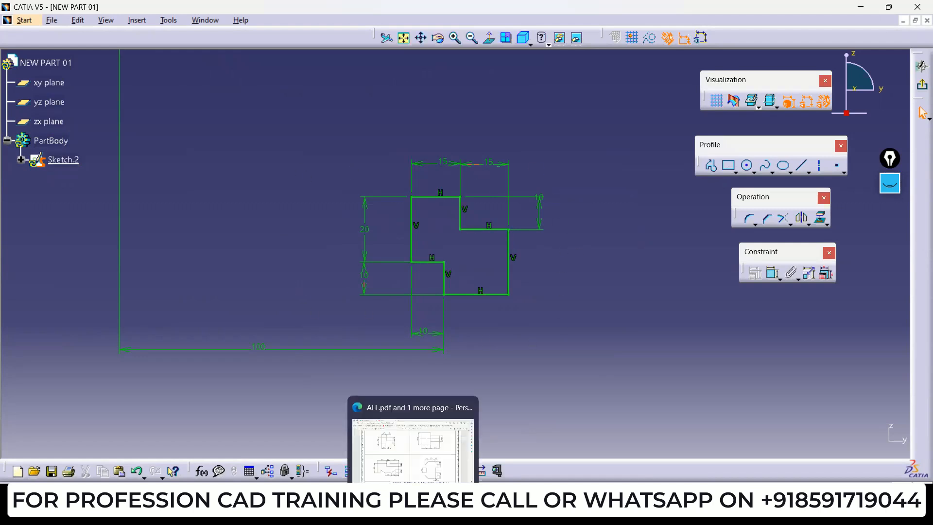
{"action": "left_click", "coordinate": [413, 438]}
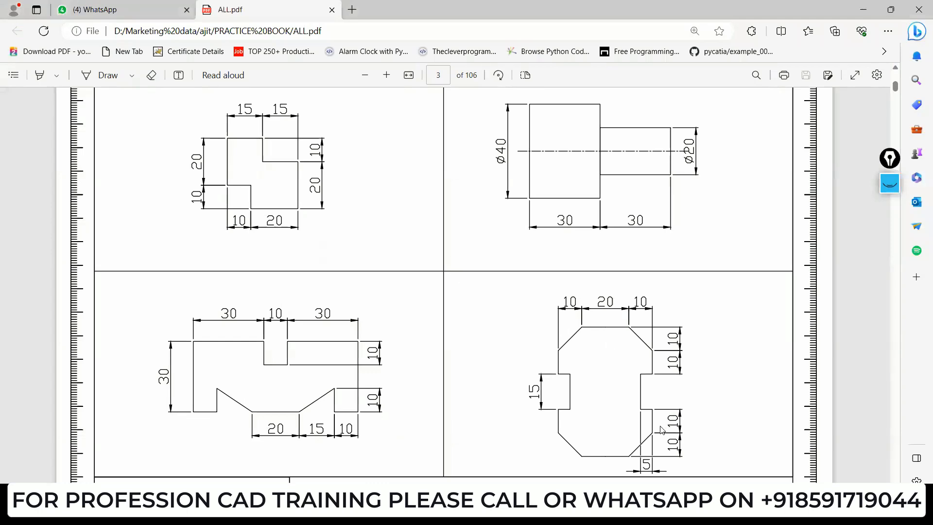
{"action": "mouse_move", "coordinate": [708, 514]}
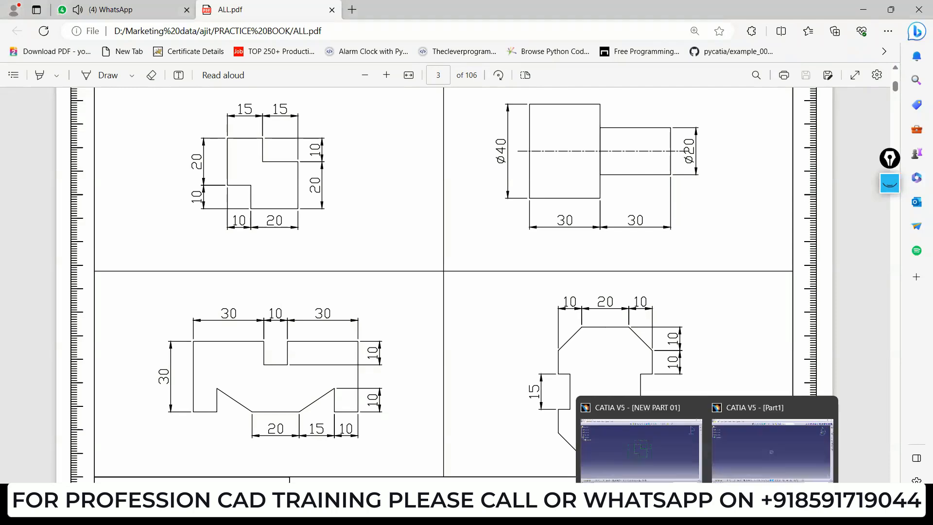
{"action": "left_click", "coordinate": [629, 462]}
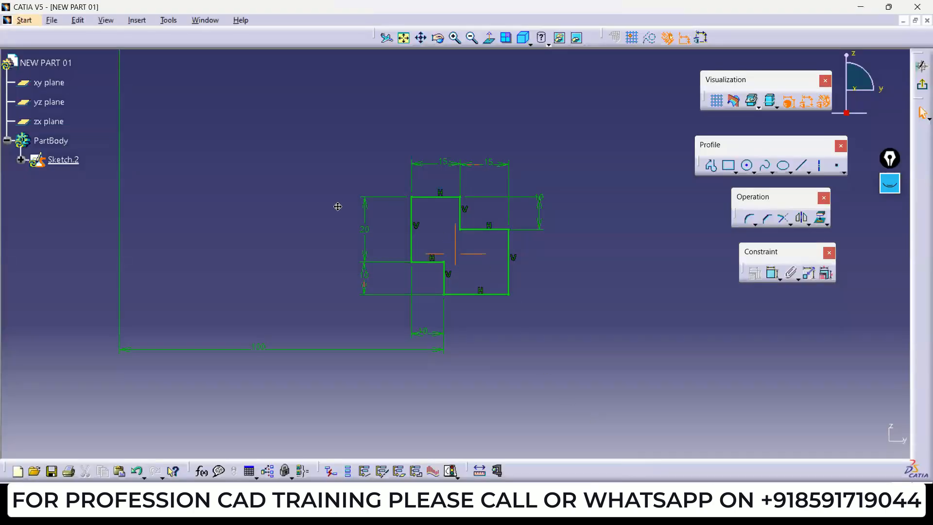
- Switch to the Session 01 presentation in PowerPoint and present the Creating Simple Geometry slide full screen
{"action": "middle_click_drag", "start_coordinate": [339, 207], "coordinate": [364, 224]}
{"action": "mouse_move", "coordinate": [600, 515]}
{"action": "mouse_move", "coordinate": [654, 514]}
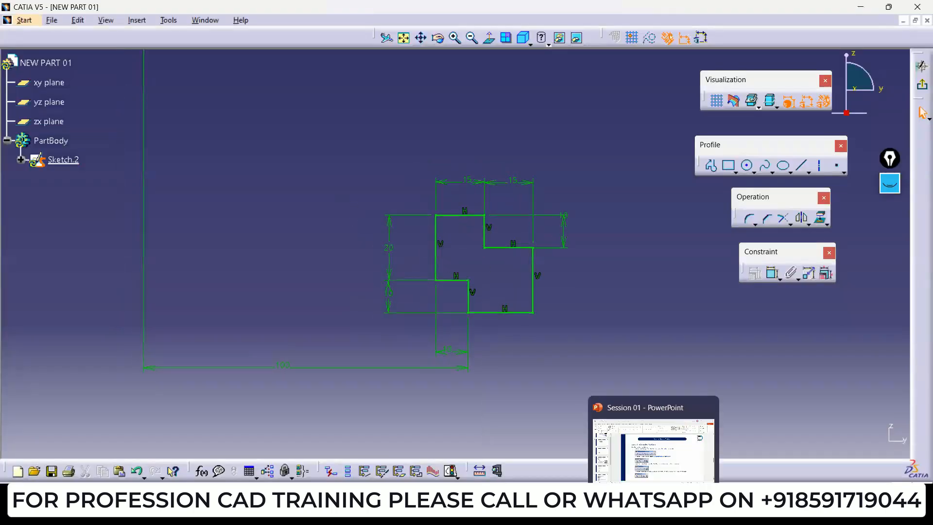
{"action": "left_click", "coordinate": [667, 452]}
{"action": "scroll", "coordinate": [80, 371], "scroll_direction": "down", "scroll_amount": 5}
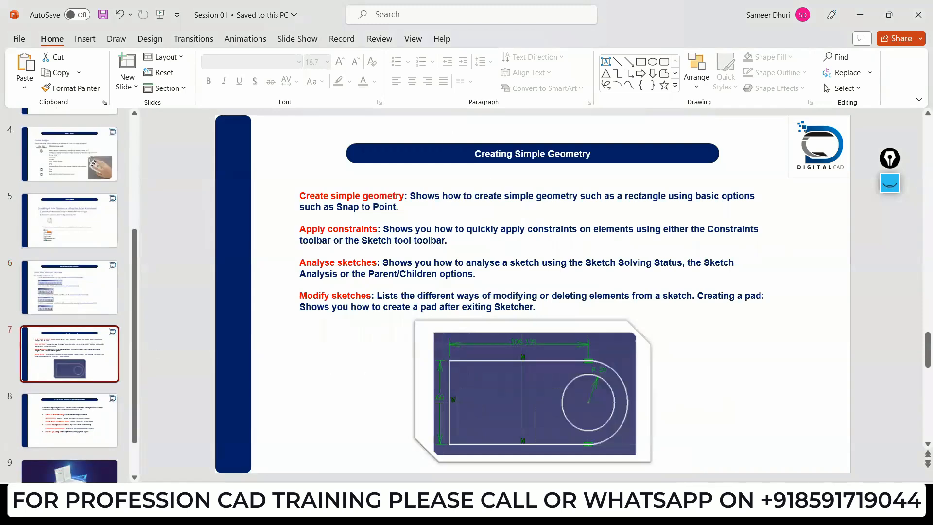
{"action": "key", "text": "shift+F5"}
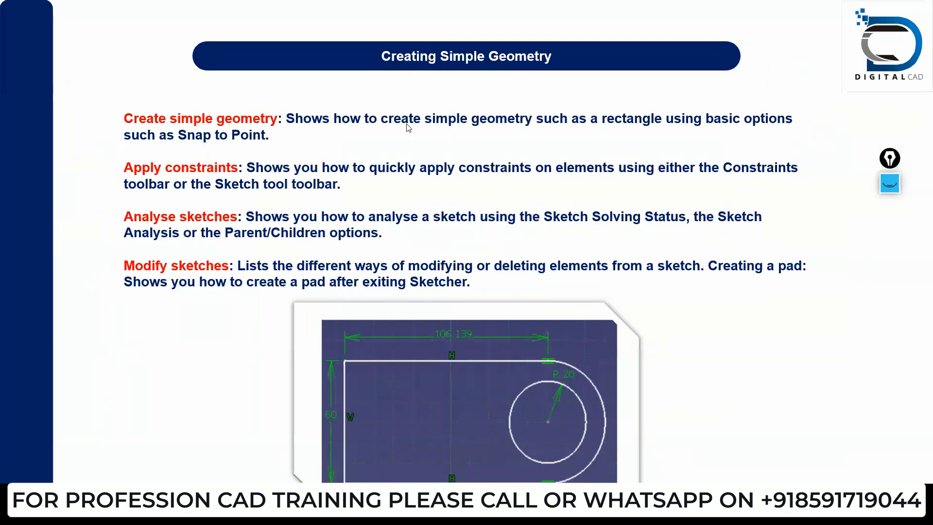
- Underline the Create simple geometry, Apply constraints and Analyse sketches headings with the slide show pen, and erase the ink
{"action": "key", "text": "ctrl+p"}
{"action": "left_click_drag", "start_coordinate": [133, 127], "coordinate": [230, 124]}
{"action": "left_click_drag", "start_coordinate": [113, 179], "coordinate": [208, 178]}
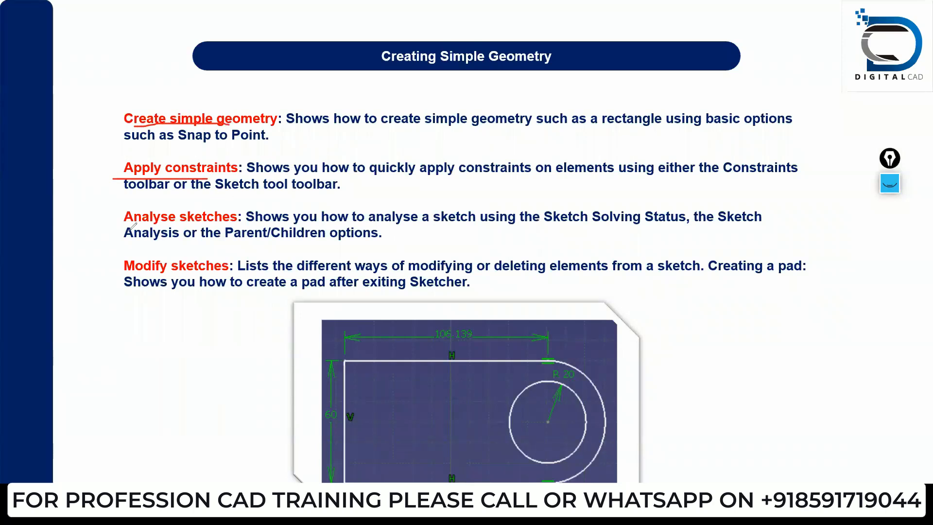
{"action": "left_click_drag", "start_coordinate": [127, 232], "coordinate": [237, 233]}
{"action": "key", "text": "e"}
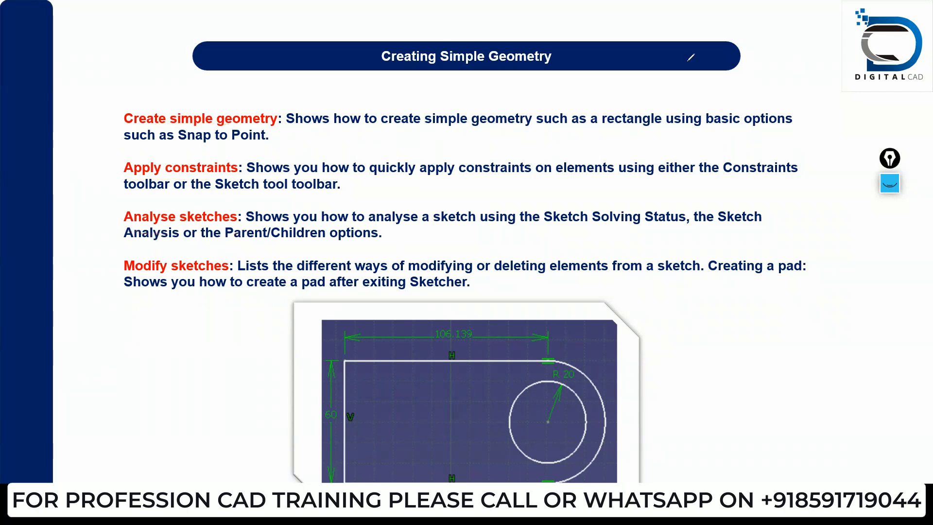
- Switch back to the NEW PART 01 sketch in CATIA and float the Tools toolbar below the Constraint toolbar
{"action": "mouse_move", "coordinate": [708, 516]}
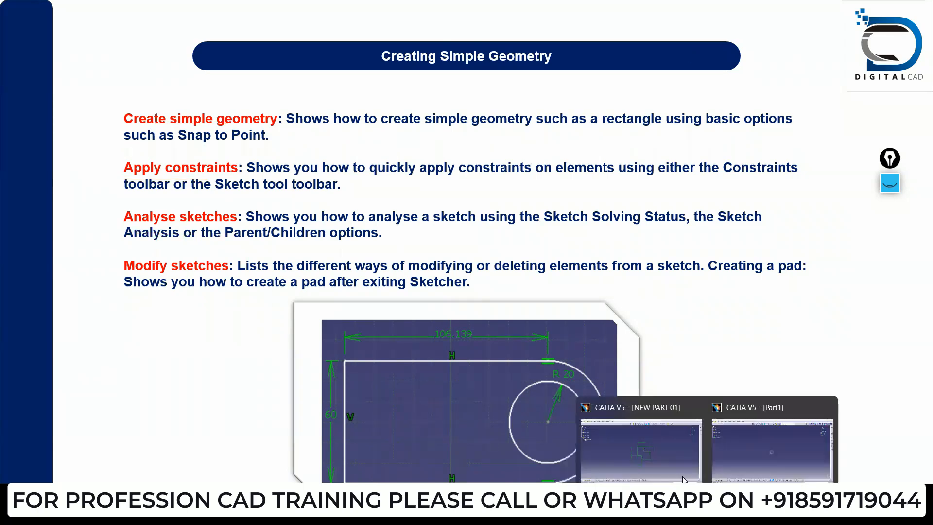
{"action": "left_click", "coordinate": [684, 478]}
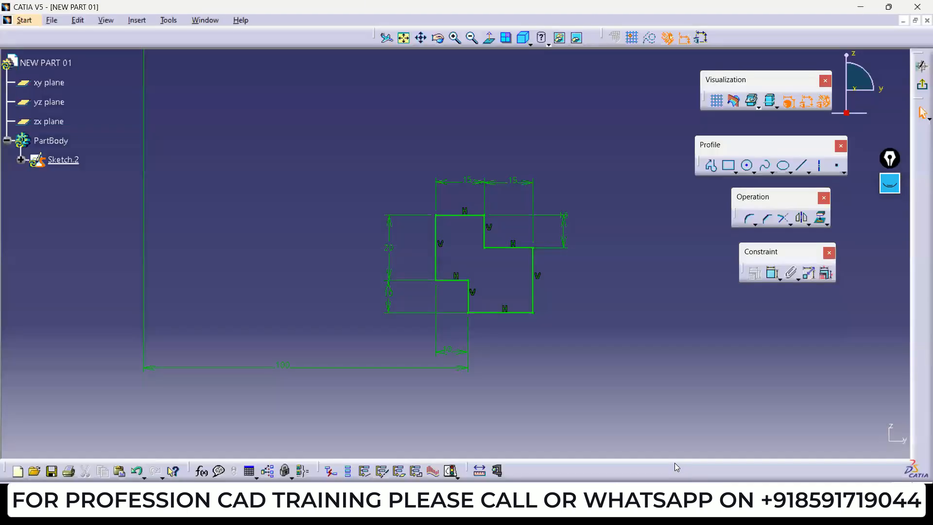
{"action": "left_click", "coordinate": [168, 20]}
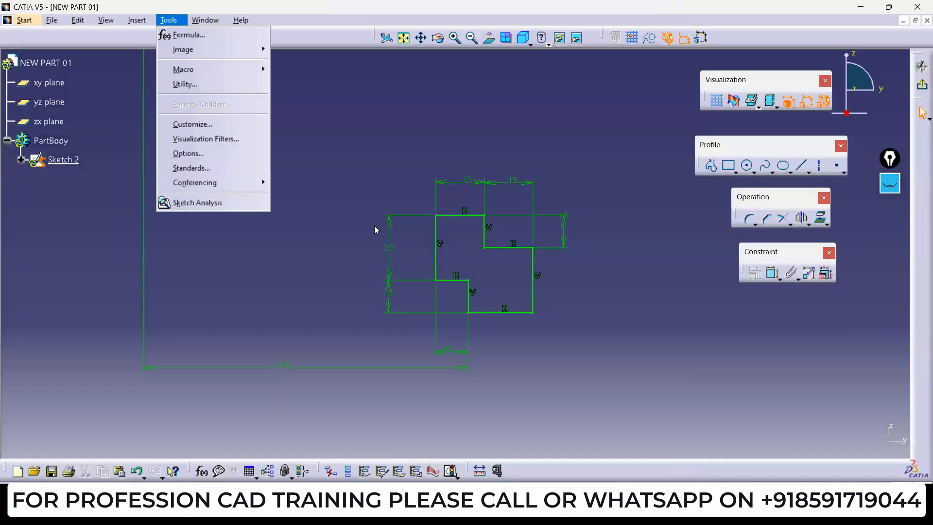
{"action": "left_click", "coordinate": [330, 214]}
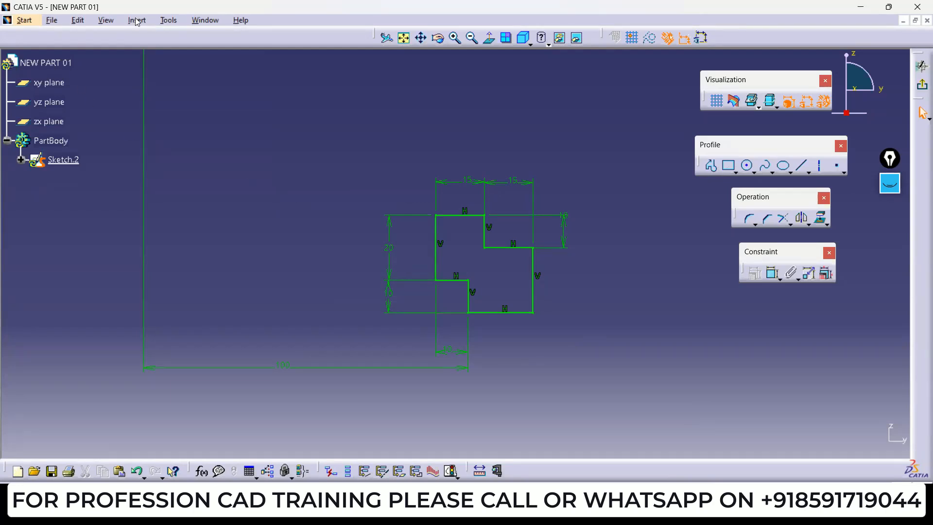
{"action": "left_click", "coordinate": [170, 21]}
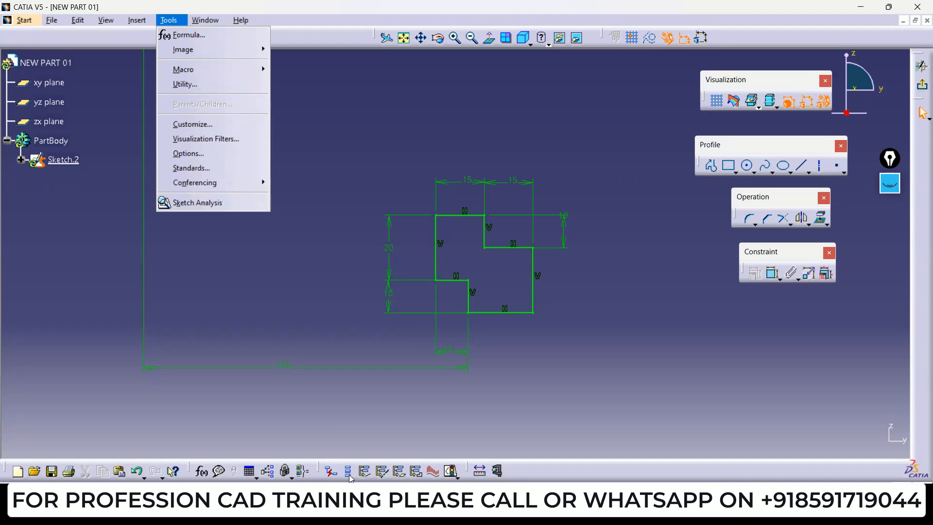
{"action": "left_click", "coordinate": [321, 470]}
{"action": "left_click_drag", "start_coordinate": [318, 471], "coordinate": [708, 335]}
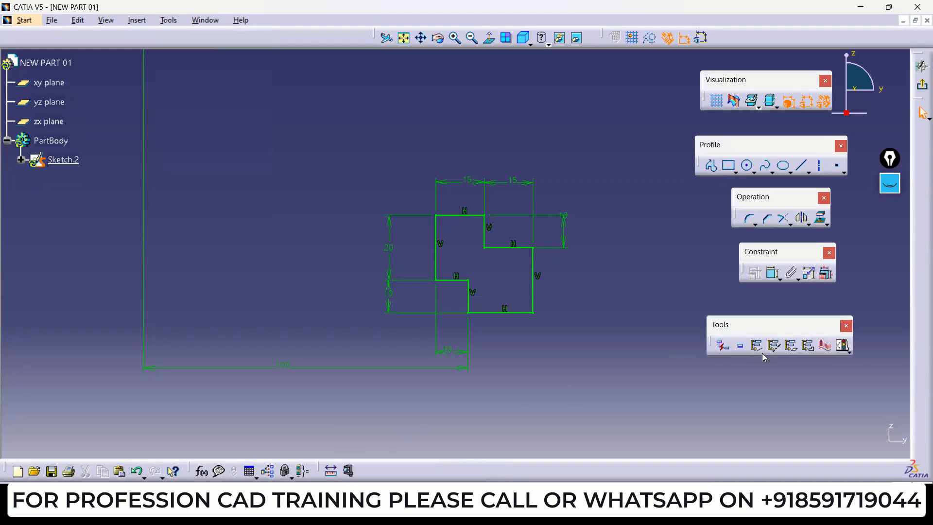
- Run Sketch Analysis on the stepped sketch, check the implicit profile's status, and close the analysis
{"action": "left_click", "coordinate": [850, 352]}
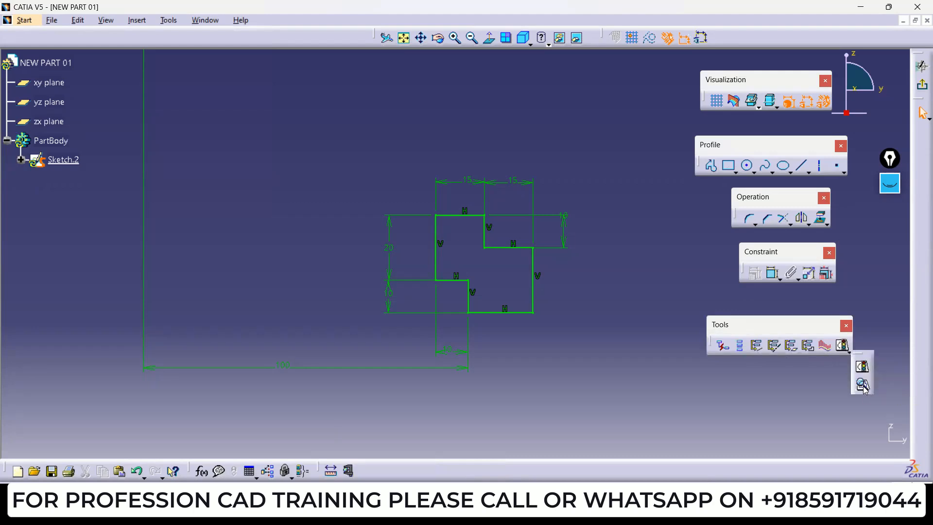
{"action": "left_click", "coordinate": [170, 21]}
{"action": "left_click", "coordinate": [170, 21]}
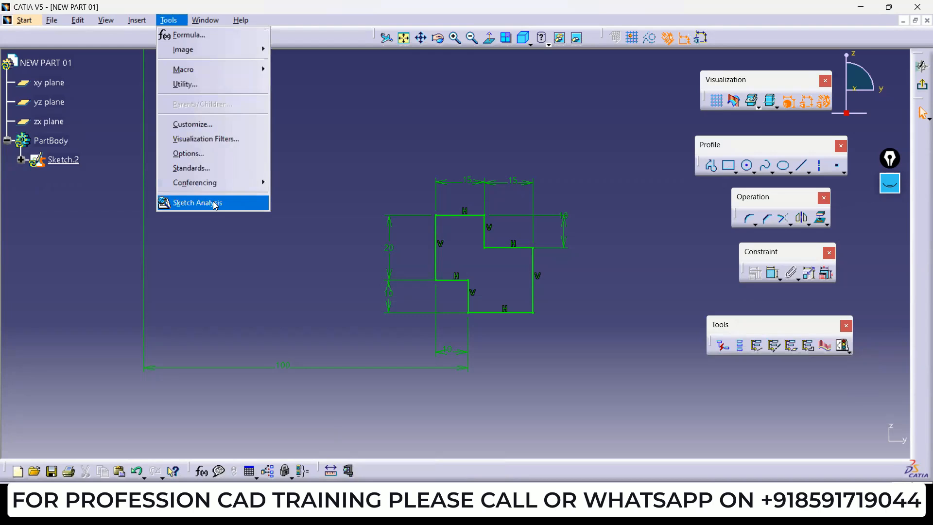
{"action": "left_click", "coordinate": [214, 205]}
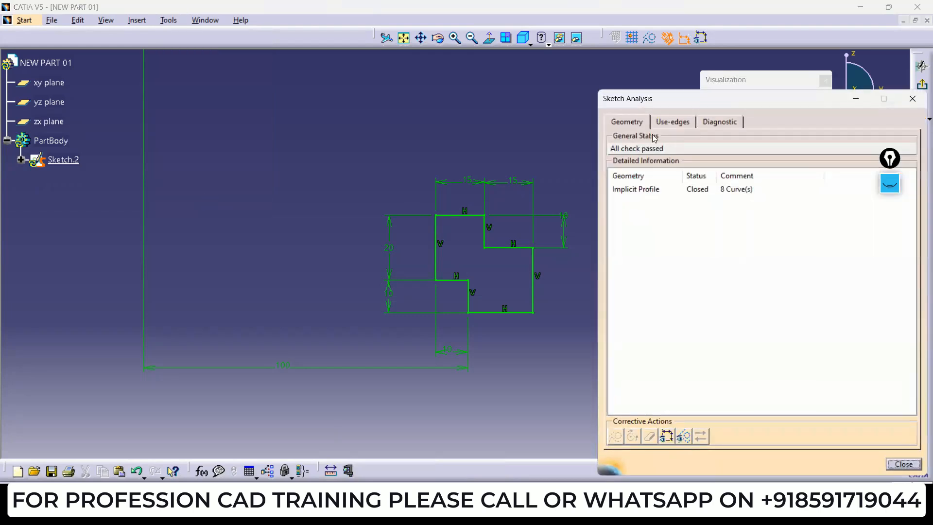
{"action": "left_click", "coordinate": [639, 191]}
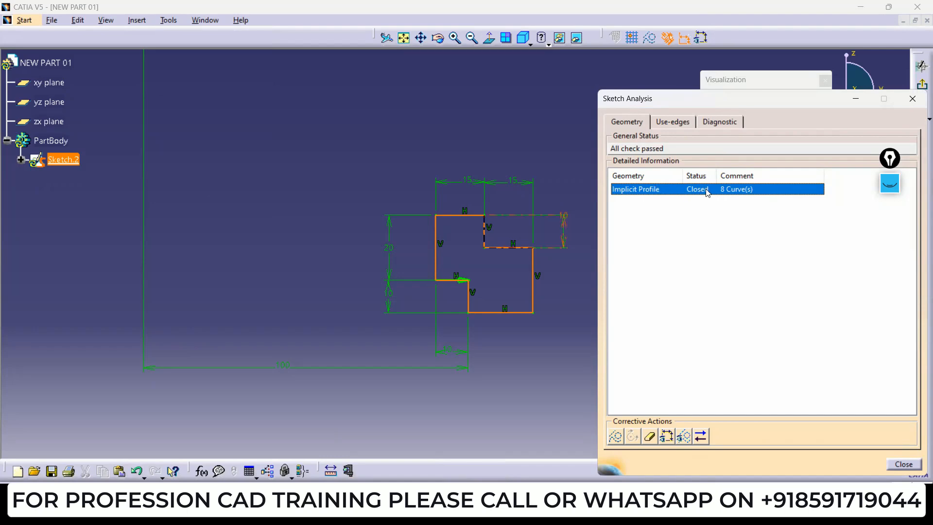
{"action": "left_click", "coordinate": [912, 98]}
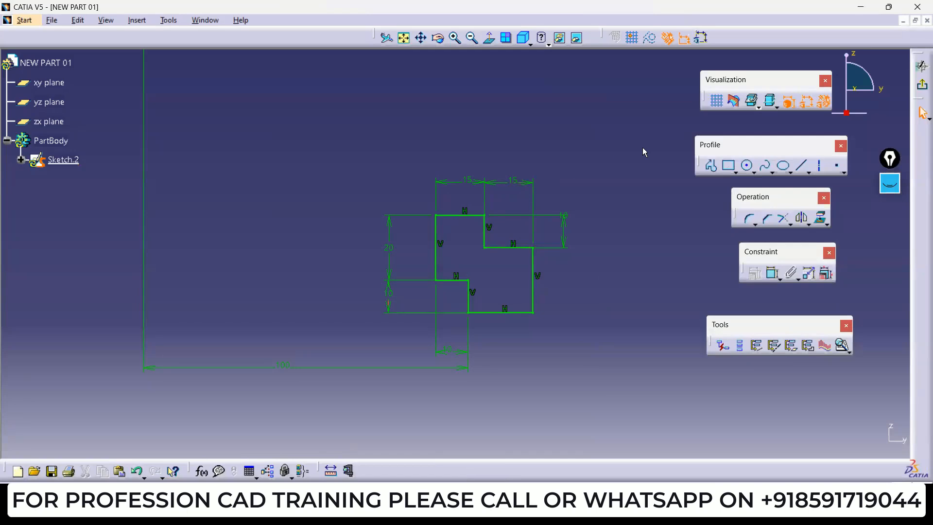
- Exit the sketch and extrude the stepped profile into a 20 mm pad
{"action": "left_click", "coordinate": [922, 85]}
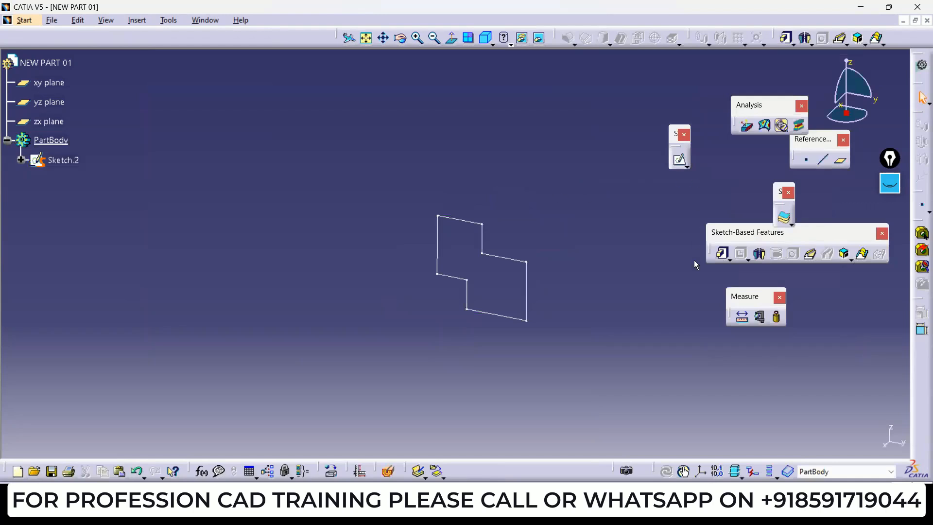
{"action": "left_click", "coordinate": [463, 221]}
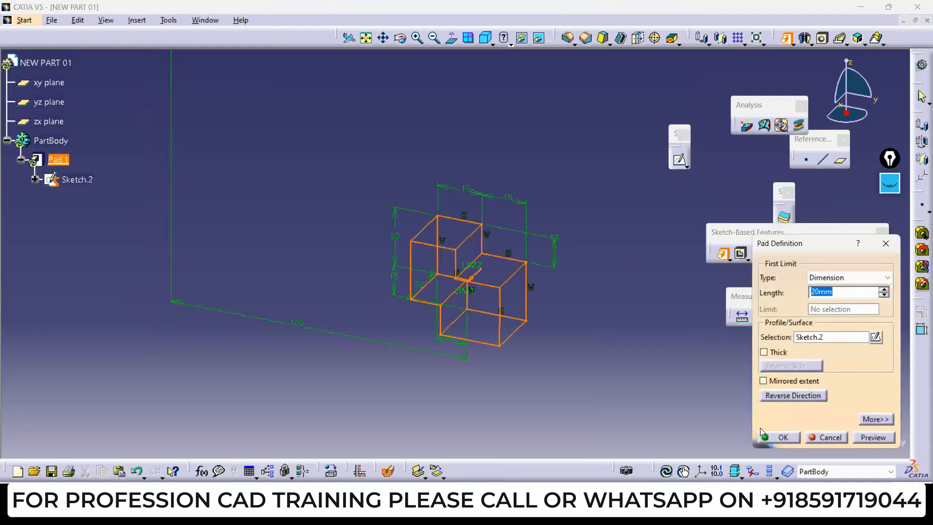
{"action": "left_click", "coordinate": [776, 437]}
{"action": "middle_click_drag", "start_coordinate": [422, 356], "coordinate": [496, 258]}
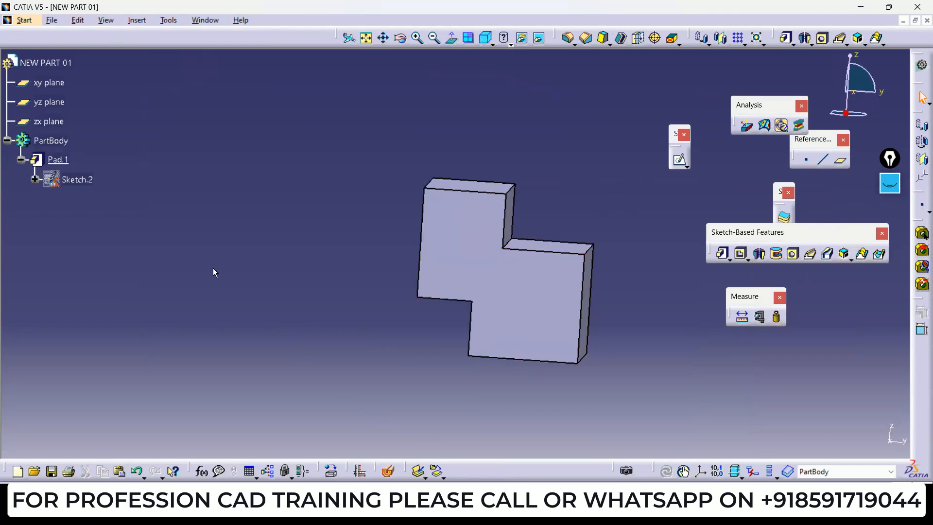
- Reopen the pad's sketch and set the length of the profile's uppermost horizontal line to 20 mm
{"action": "double_click", "coordinate": [78, 181]}
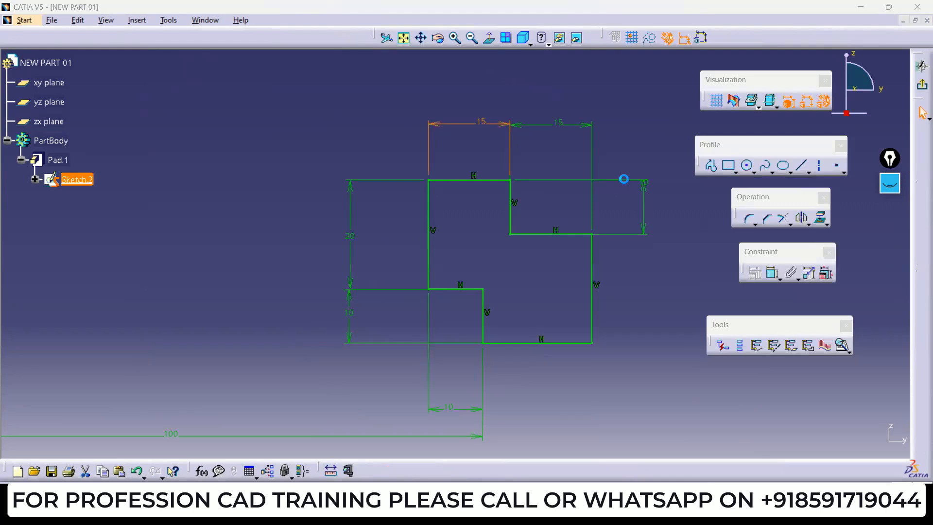
{"action": "double_click", "coordinate": [625, 181]}
{"action": "type", "text": "20mm"}
{"action": "key", "text": "Return"}
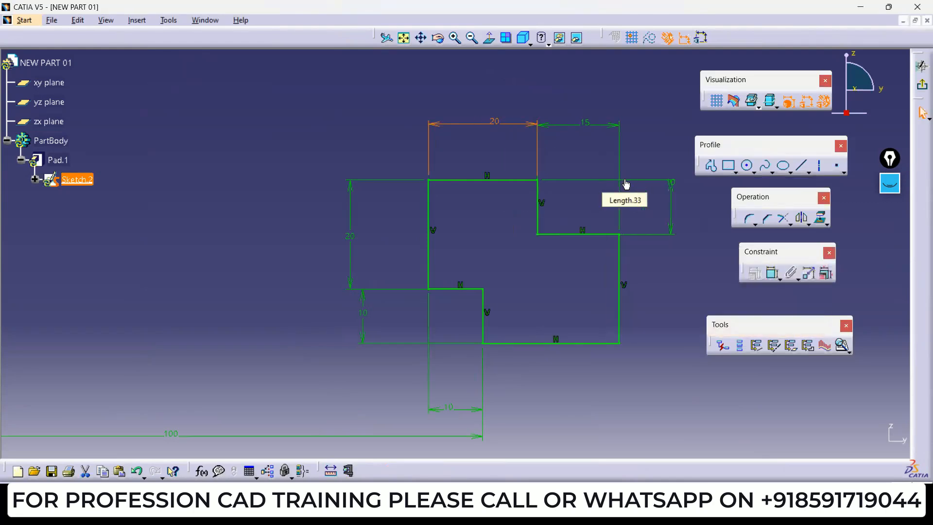
- Set the heights of the profile's lower-left and upper-right steps to 15 mm each
{"action": "double_click", "coordinate": [363, 315]}
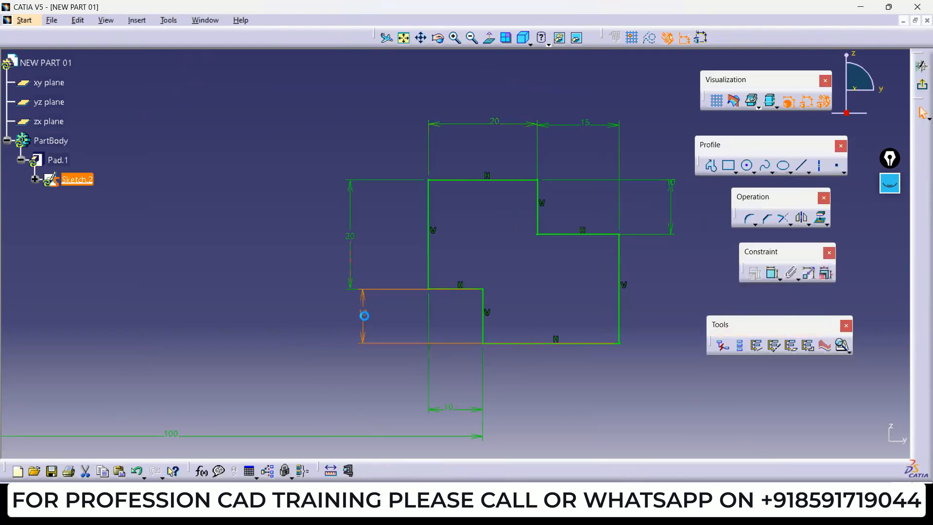
{"action": "type", "text": "1"}
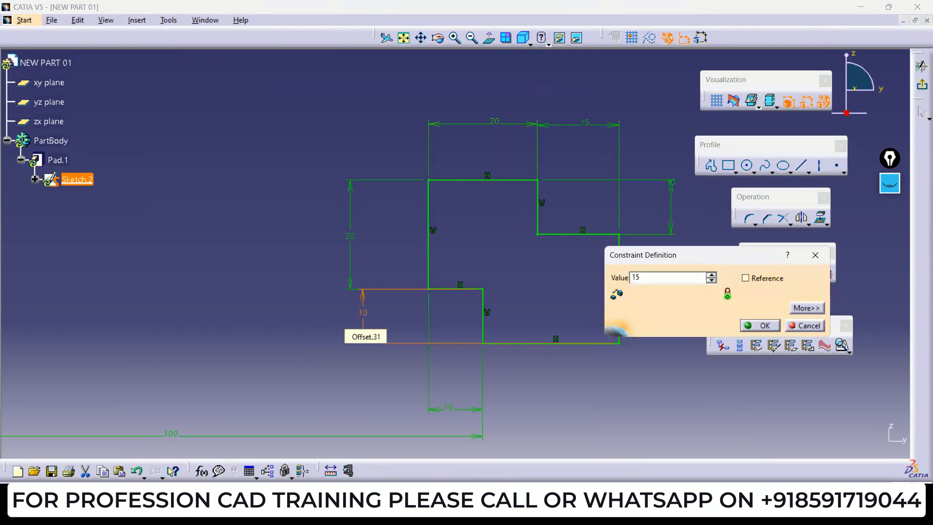
{"action": "type", "text": "5"}
{"action": "key", "text": "Return"}
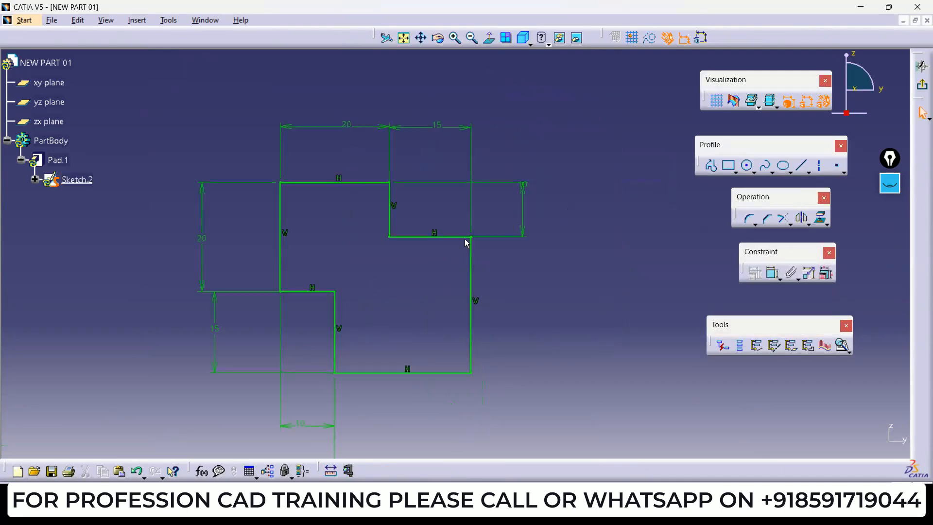
{"action": "double_click", "coordinate": [522, 187]}
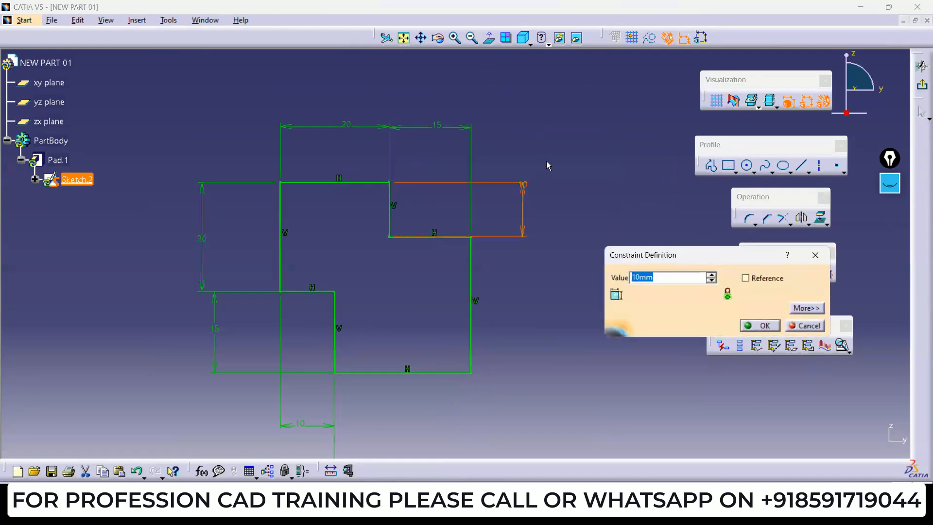
{"action": "type", "text": "15"}
{"action": "key", "text": "Return"}
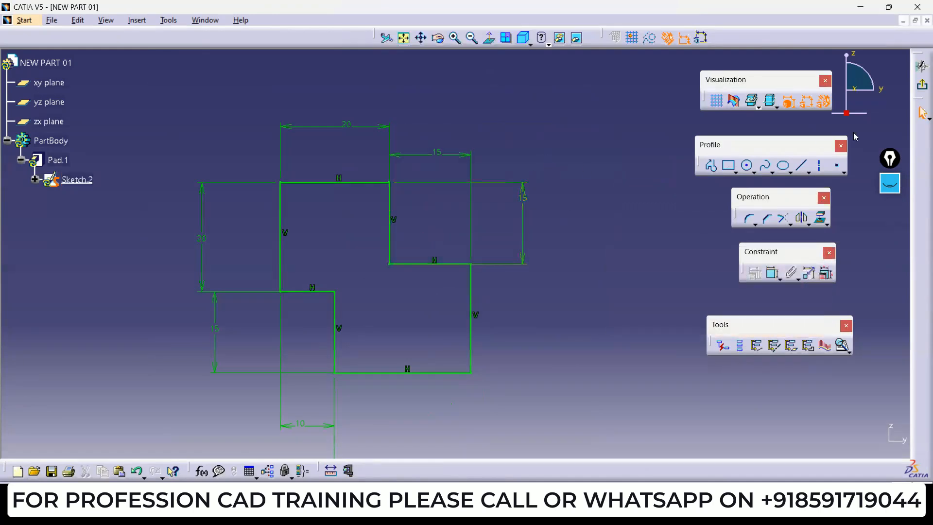
- Exit the edited sketch to update the pad and inspect the solid from an angle
{"action": "left_click", "coordinate": [922, 85]}
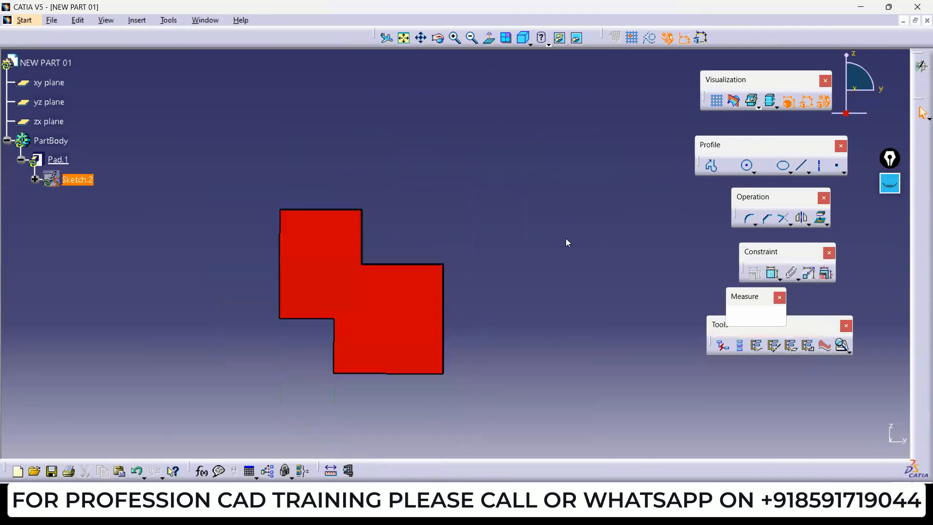
{"action": "left_click", "coordinate": [482, 226]}
{"action": "middle_click_drag", "start_coordinate": [449, 223], "coordinate": [376, 218]}
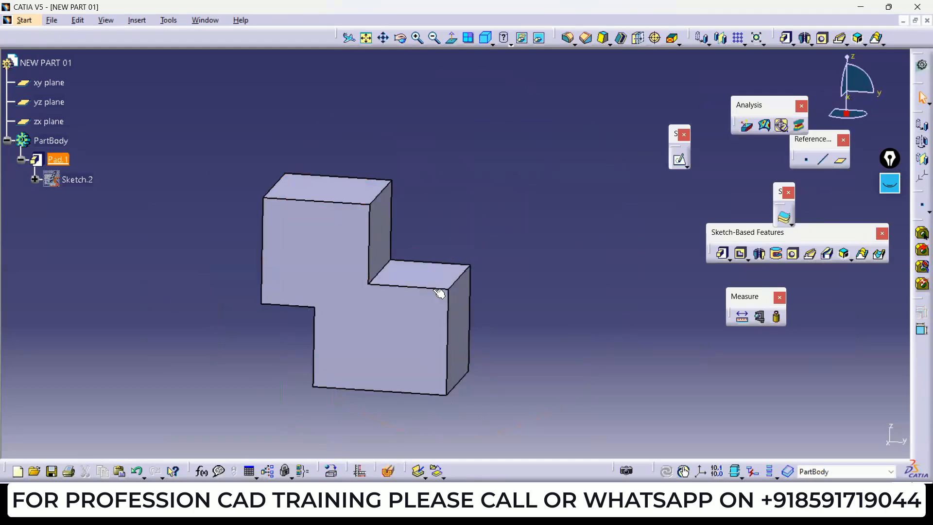
- Reopen the pad's sketch and bring the whole dimensioned profile into view
{"action": "double_click", "coordinate": [76, 182]}
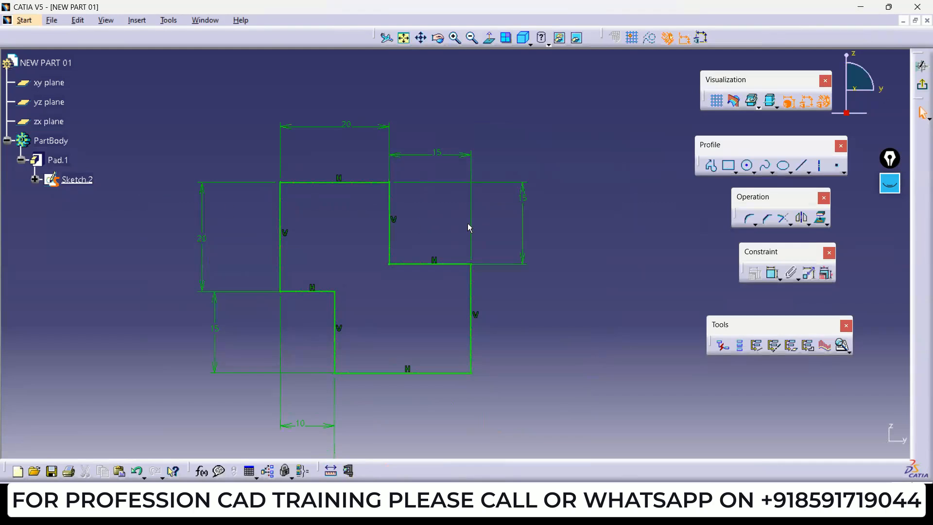
{"action": "mouse_move", "coordinate": [421, 227]}
{"action": "middle_mouse_down"}
{"action": "mouse_move", "coordinate": [469, 230]}
{"action": "mouse_move", "coordinate": [483, 296]}
{"action": "mouse_move", "coordinate": [496, 266]}
{"action": "mouse_move", "coordinate": [560, 271]}
{"action": "middle_mouse_up"}
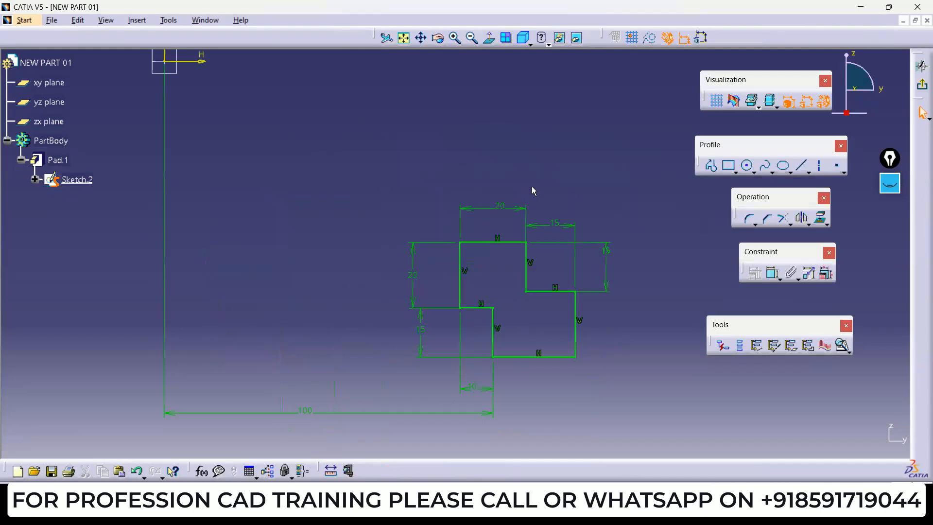
{"action": "middle_click_drag", "start_coordinate": [532, 185], "coordinate": [485, 167]}
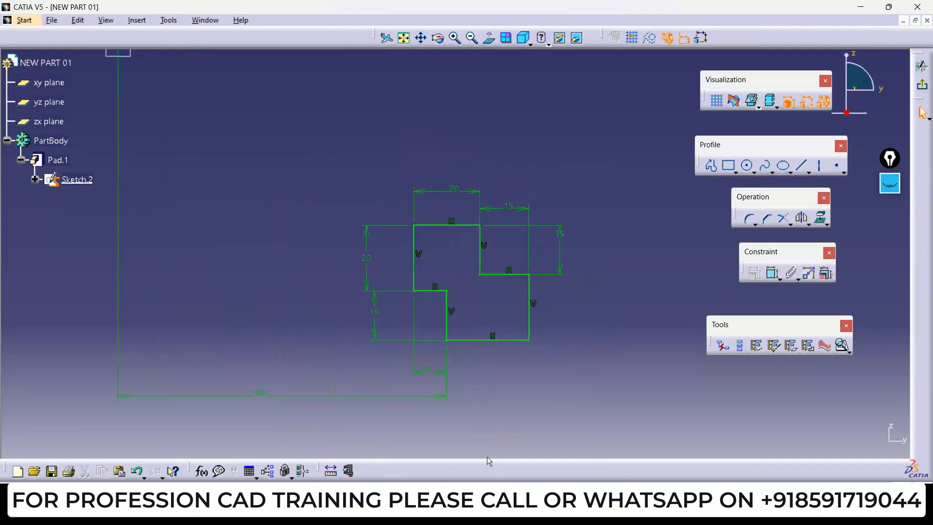
- Switch to ALL.pdf and trace the outline of the lower-left notched profile on page 3 in red ink
{"action": "mouse_move", "coordinate": [417, 510]}
{"action": "left_click", "coordinate": [412, 469]}
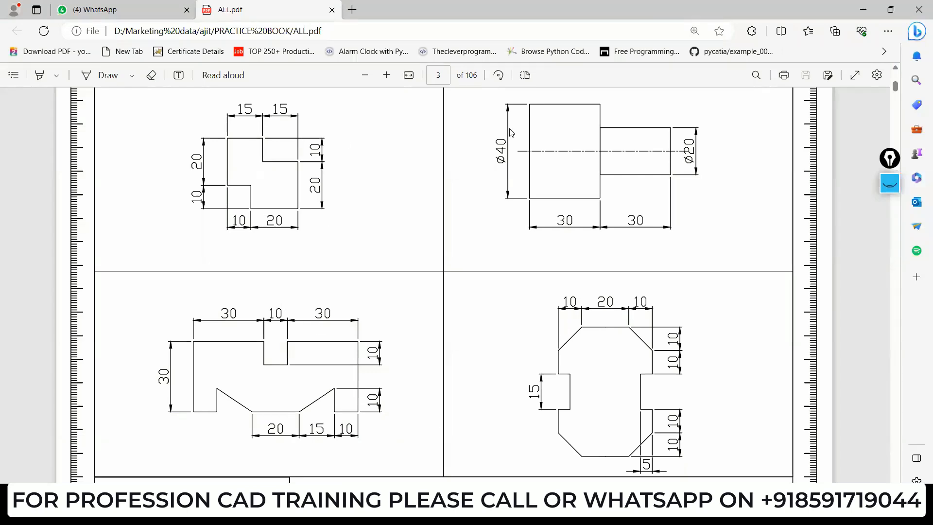
{"action": "key", "text": "ctrl+shift+3"}
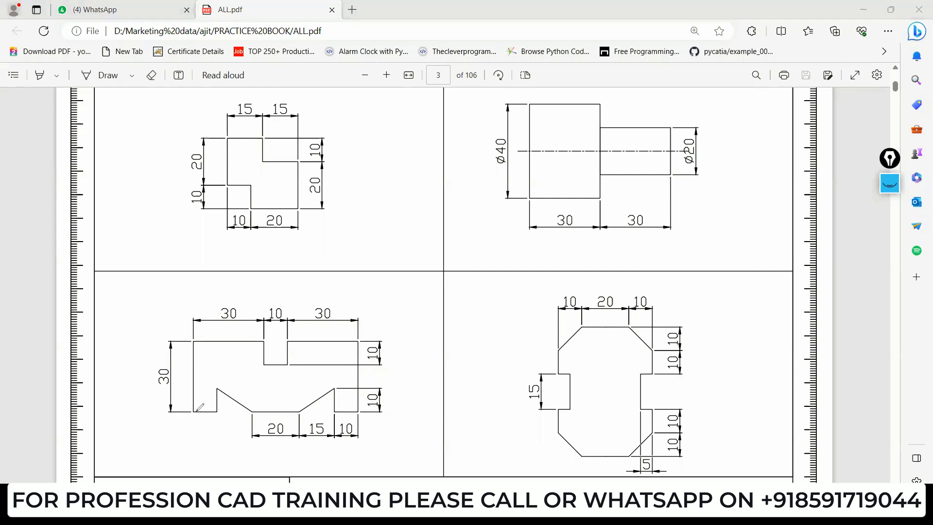
{"action": "mouse_move", "coordinate": [196, 411]}
{"action": "left_mouse_down"}
{"action": "mouse_move", "coordinate": [195, 340]}
{"action": "mouse_move", "coordinate": [244, 342]}
{"action": "mouse_move", "coordinate": [265, 365]}
{"action": "mouse_move", "coordinate": [330, 341]}
{"action": "mouse_move", "coordinate": [358, 367]}
{"action": "mouse_move", "coordinate": [357, 413]}
{"action": "mouse_move", "coordinate": [335, 401]}
{"action": "mouse_move", "coordinate": [336, 388]}
{"action": "mouse_move", "coordinate": [306, 406]}
{"action": "mouse_move", "coordinate": [226, 385]}
{"action": "mouse_move", "coordinate": [218, 412]}
{"action": "mouse_move", "coordinate": [200, 412]}
{"action": "left_mouse_up"}
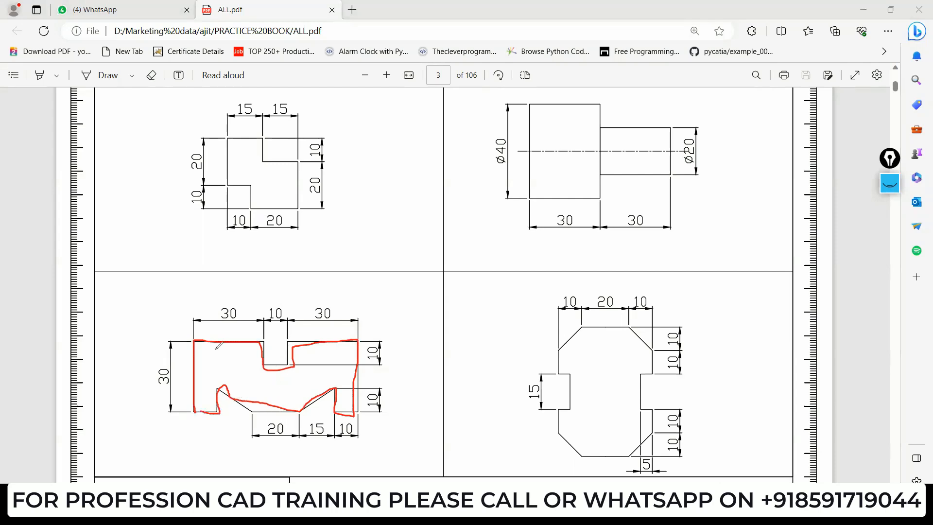
- Tick the notched profile's height and top dimensions in red ink and draw labelled H and V axes beside it
{"action": "left_click_drag", "start_coordinate": [162, 370], "coordinate": [162, 361]}
{"action": "mouse_move", "coordinate": [254, 324]}
{"action": "left_mouse_down"}
{"action": "mouse_move", "coordinate": [260, 312]}
{"action": "mouse_move", "coordinate": [298, 302]}
{"action": "mouse_move", "coordinate": [356, 309]}
{"action": "left_mouse_up"}
{"action": "left_click_drag", "start_coordinate": [126, 300], "coordinate": [127, 474]}
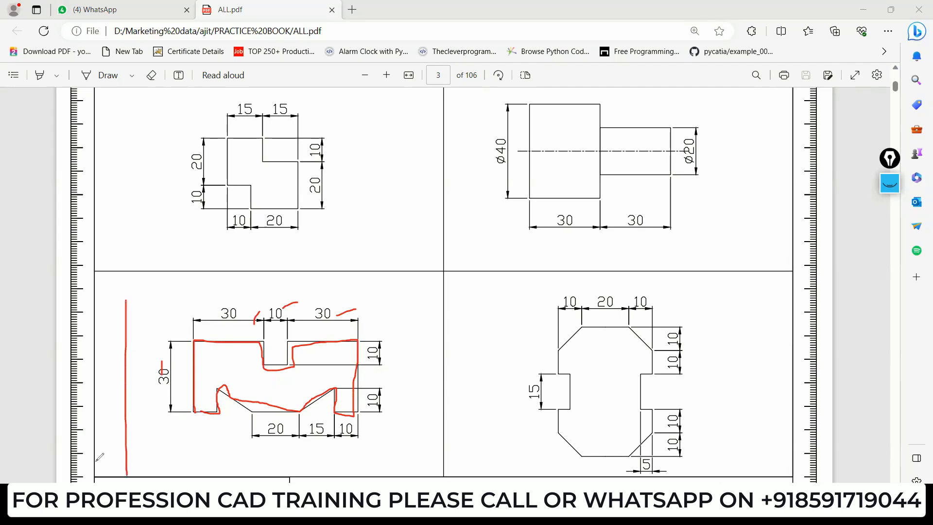
{"action": "left_click_drag", "start_coordinate": [65, 454], "coordinate": [230, 460]}
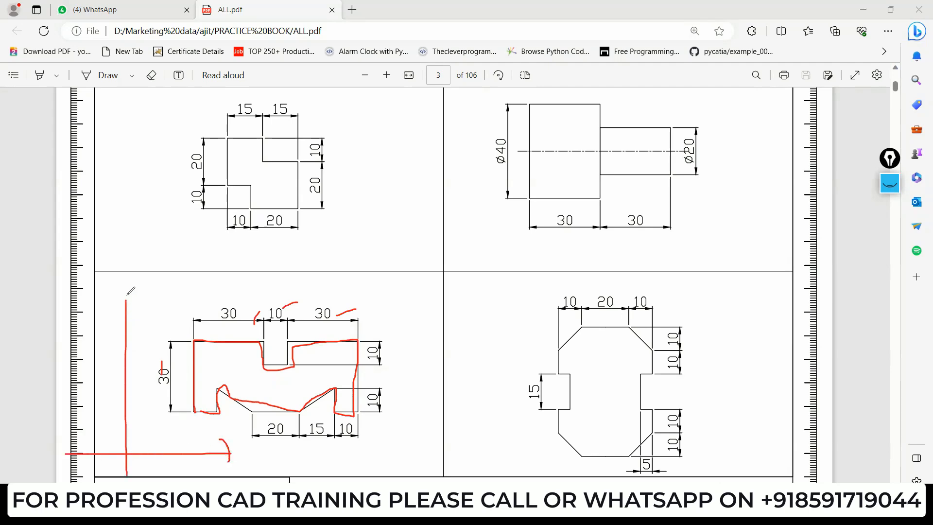
{"action": "left_click_drag", "start_coordinate": [114, 316], "coordinate": [136, 313]}
{"action": "left_click_drag", "start_coordinate": [142, 273], "coordinate": [154, 261]}
{"action": "left_click_drag", "start_coordinate": [246, 447], "coordinate": [263, 483]}
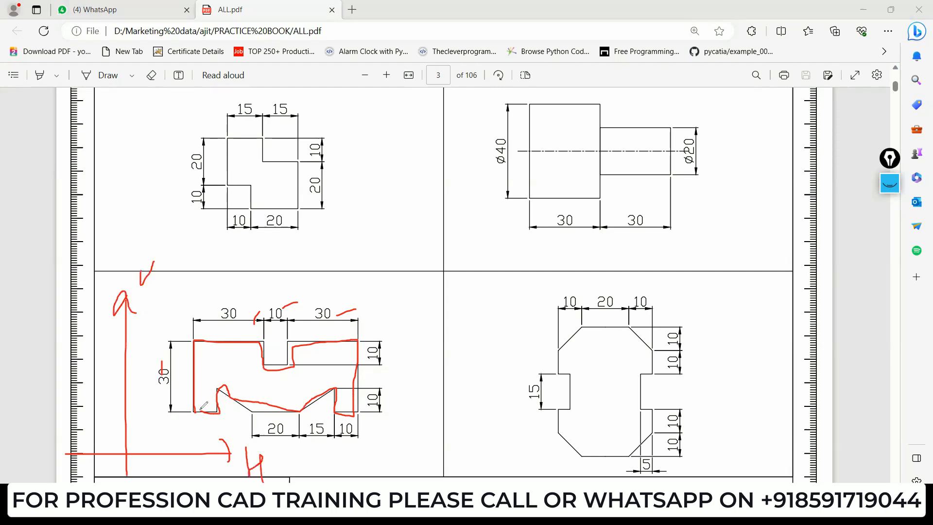
- Mark the notched profile's lower and side edges against the H and V axes, and encircle the whole profile
{"action": "left_click_drag", "start_coordinate": [217, 412], "coordinate": [118, 405]}
{"action": "left_click_drag", "start_coordinate": [230, 453], "coordinate": [155, 455]}
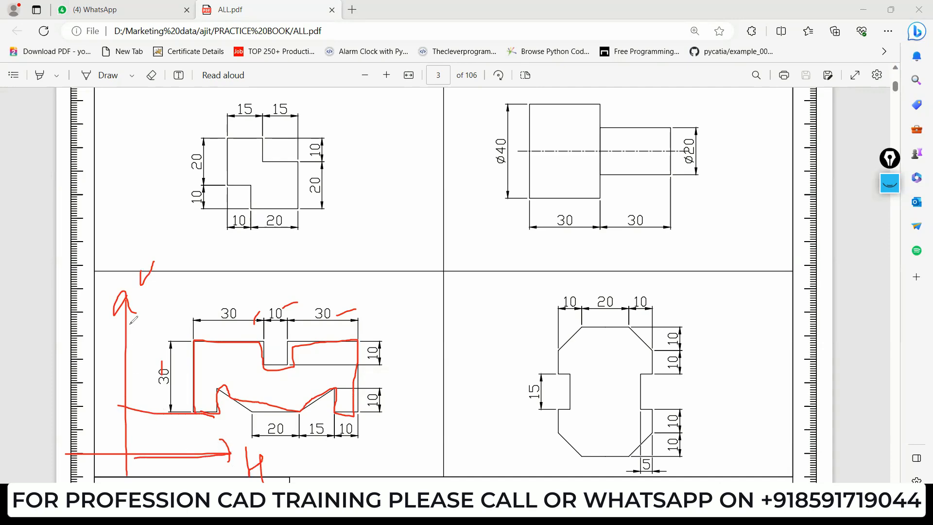
{"action": "left_click_drag", "start_coordinate": [126, 321], "coordinate": [126, 218]}
{"action": "left_click_drag", "start_coordinate": [196, 360], "coordinate": [193, 253]}
{"action": "mouse_move", "coordinate": [137, 302]}
{"action": "left_mouse_down"}
{"action": "mouse_move", "coordinate": [185, 305]}
{"action": "mouse_move", "coordinate": [188, 316]}
{"action": "mouse_move", "coordinate": [157, 312]}
{"action": "left_mouse_up"}
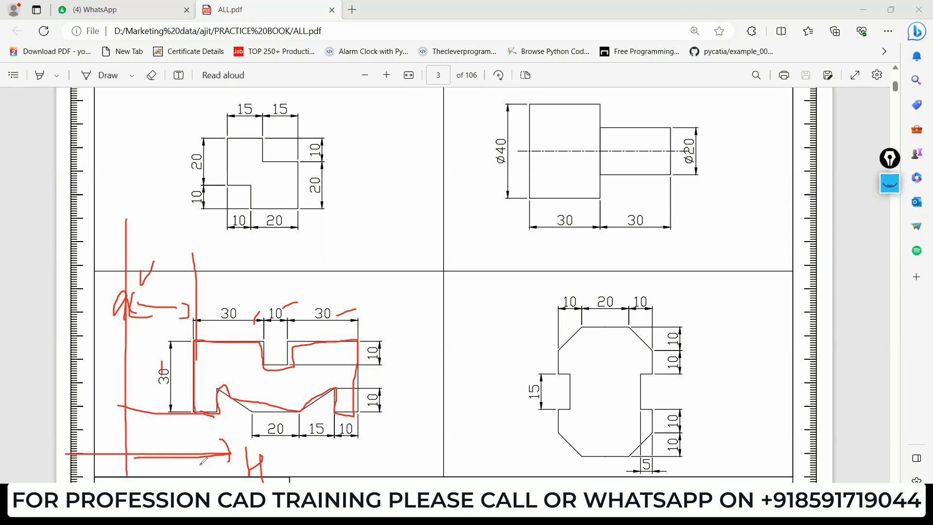
{"action": "mouse_move", "coordinate": [200, 338]}
{"action": "left_mouse_down"}
{"action": "mouse_move", "coordinate": [199, 389]}
{"action": "mouse_move", "coordinate": [125, 360]}
{"action": "mouse_move", "coordinate": [185, 379]}
{"action": "left_mouse_up"}
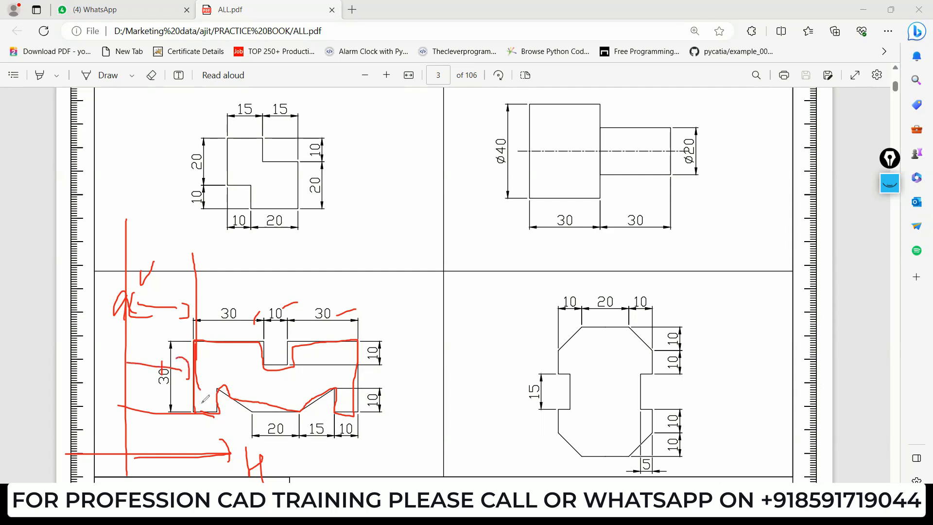
{"action": "mouse_move", "coordinate": [207, 418]}
{"action": "left_mouse_down"}
{"action": "mouse_move", "coordinate": [207, 459]}
{"action": "mouse_move", "coordinate": [200, 441]}
{"action": "mouse_move", "coordinate": [225, 430]}
{"action": "left_mouse_up"}
{"action": "mouse_move", "coordinate": [174, 361]}
{"action": "left_mouse_down"}
{"action": "mouse_move", "coordinate": [243, 287]}
{"action": "mouse_move", "coordinate": [365, 292]}
{"action": "mouse_move", "coordinate": [397, 350]}
{"action": "mouse_move", "coordinate": [394, 407]}
{"action": "mouse_move", "coordinate": [288, 453]}
{"action": "mouse_move", "coordinate": [273, 435]}
{"action": "left_mouse_up"}
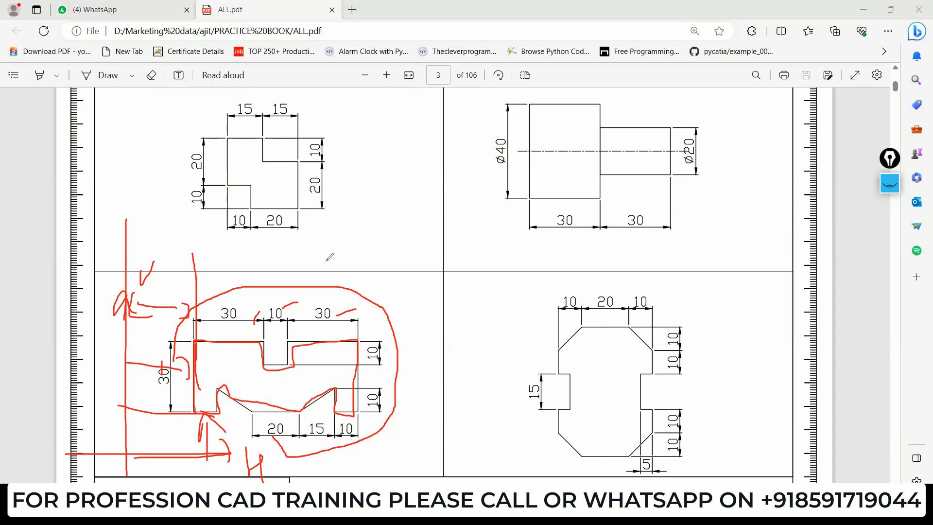
- Clear the ink and check off each dimension around the lower-left notched profile with red marks
{"action": "key", "text": "ctrl+shift+7"}
{"action": "left_click_drag", "start_coordinate": [136, 353], "coordinate": [174, 370]}
{"action": "left_click_drag", "start_coordinate": [218, 334], "coordinate": [233, 298]}
{"action": "mouse_move", "coordinate": [277, 317]}
{"action": "left_mouse_down"}
{"action": "mouse_move", "coordinate": [287, 303]}
{"action": "mouse_move", "coordinate": [335, 308]}
{"action": "left_mouse_up"}
{"action": "left_click_drag", "start_coordinate": [392, 346], "coordinate": [373, 347]}
{"action": "left_click_drag", "start_coordinate": [369, 398], "coordinate": [384, 400]}
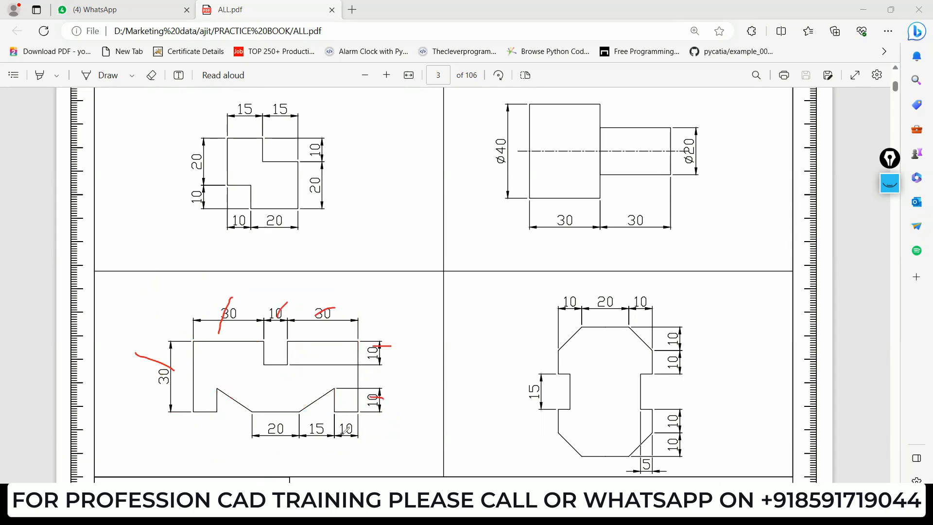
{"action": "left_click_drag", "start_coordinate": [299, 421], "coordinate": [304, 441]}
{"action": "left_click_drag", "start_coordinate": [243, 418], "coordinate": [245, 448]}
{"action": "left_click_drag", "start_coordinate": [150, 319], "coordinate": [146, 340]}
{"action": "left_click_drag", "start_coordinate": [258, 290], "coordinate": [245, 308]}
{"action": "left_click", "coordinate": [292, 305]}
{"action": "left_click_drag", "start_coordinate": [331, 306], "coordinate": [348, 301]}
{"action": "left_click_drag", "start_coordinate": [380, 351], "coordinate": [408, 347]}
{"action": "left_click_drag", "start_coordinate": [397, 399], "coordinate": [407, 399]}
{"action": "left_click", "coordinate": [373, 448]}
{"action": "mouse_move", "coordinate": [350, 295]}
{"action": "left_mouse_down"}
{"action": "mouse_move", "coordinate": [439, 418]}
{"action": "mouse_move", "coordinate": [391, 446]}
{"action": "left_mouse_up"}
{"action": "mouse_move", "coordinate": [380, 431]}
{"action": "left_mouse_down"}
{"action": "mouse_move", "coordinate": [369, 452]}
{"action": "mouse_move", "coordinate": [385, 452]}
{"action": "left_mouse_up"}
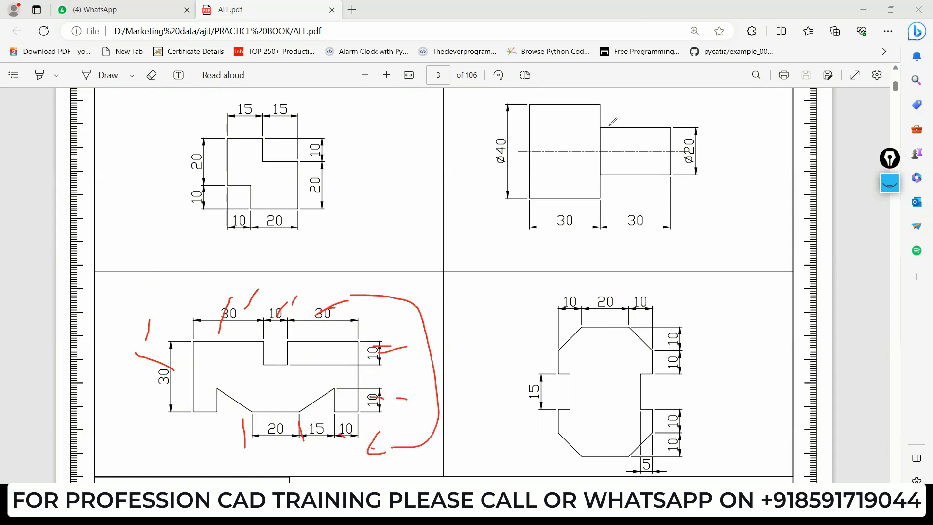
- On a cleared page, trace the lower-right chamfered profile in red and draw labelled H and V axes beside it
{"action": "key", "text": "ctrl+shift+7"}
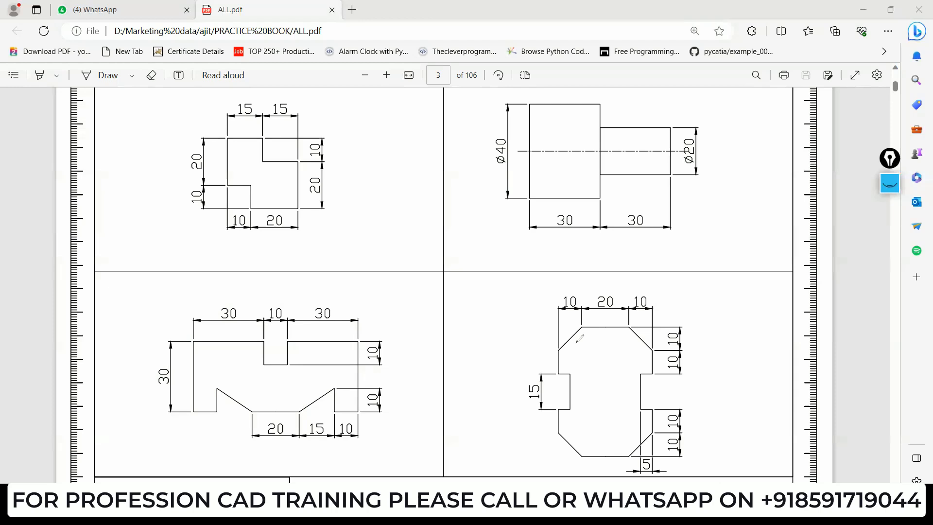
{"action": "mouse_move", "coordinate": [586, 326]}
{"action": "left_mouse_down"}
{"action": "mouse_move", "coordinate": [557, 350]}
{"action": "mouse_move", "coordinate": [555, 374]}
{"action": "mouse_move", "coordinate": [573, 387]}
{"action": "mouse_move", "coordinate": [572, 412]}
{"action": "mouse_move", "coordinate": [558, 427]}
{"action": "mouse_move", "coordinate": [605, 459]}
{"action": "mouse_move", "coordinate": [639, 461]}
{"action": "mouse_move", "coordinate": [659, 419]}
{"action": "mouse_move", "coordinate": [638, 403]}
{"action": "mouse_move", "coordinate": [652, 366]}
{"action": "mouse_move", "coordinate": [632, 327]}
{"action": "mouse_move", "coordinate": [591, 324]}
{"action": "left_mouse_up"}
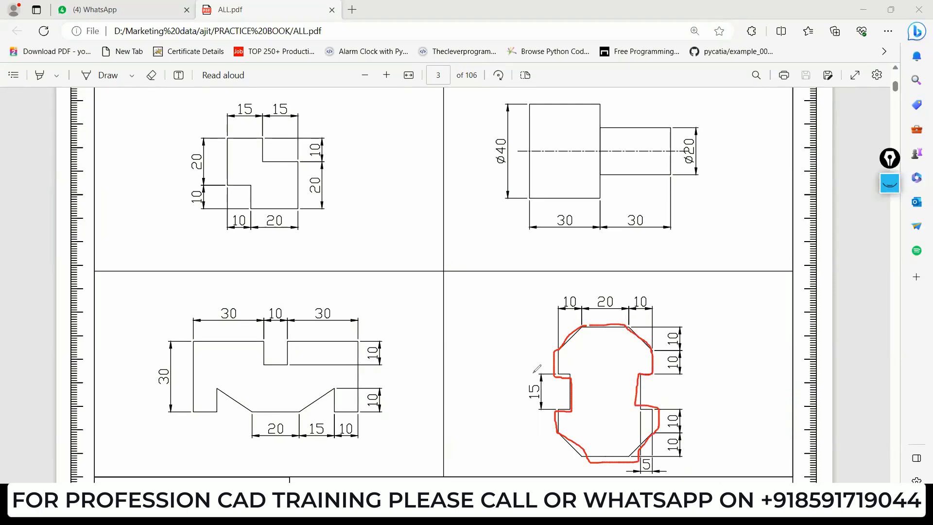
{"action": "mouse_move", "coordinate": [482, 294]}
{"action": "left_mouse_down"}
{"action": "mouse_move", "coordinate": [484, 481]}
{"action": "mouse_move", "coordinate": [578, 481]}
{"action": "left_mouse_up"}
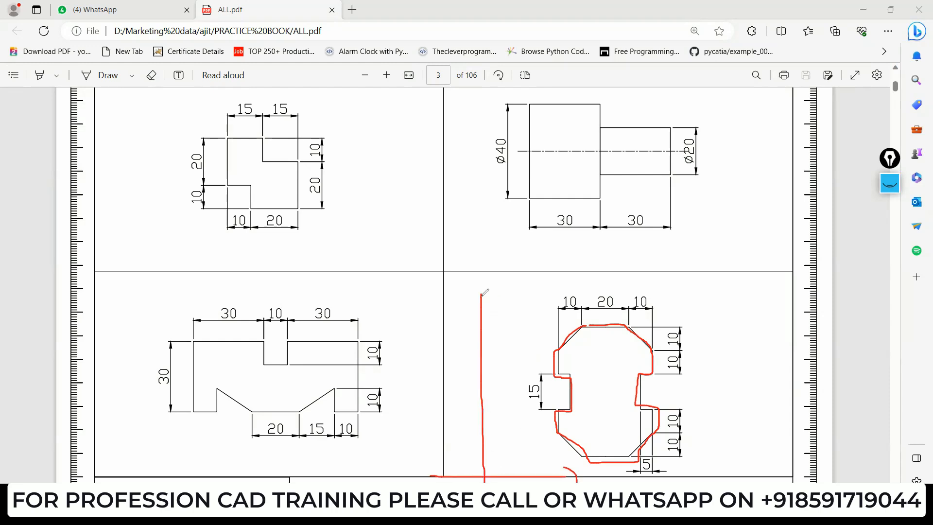
{"action": "mouse_move", "coordinate": [465, 306]}
{"action": "left_mouse_down"}
{"action": "mouse_move", "coordinate": [470, 294]}
{"action": "mouse_move", "coordinate": [489, 306]}
{"action": "left_mouse_up"}
{"action": "left_click_drag", "start_coordinate": [486, 247], "coordinate": [501, 243]}
- Mark the chamfered profile's reference edges against both axes and tick each of its dimensions in red ink
{"action": "left_click_drag", "start_coordinate": [554, 406], "coordinate": [554, 432]}
{"action": "left_click_drag", "start_coordinate": [483, 402], "coordinate": [483, 453]}
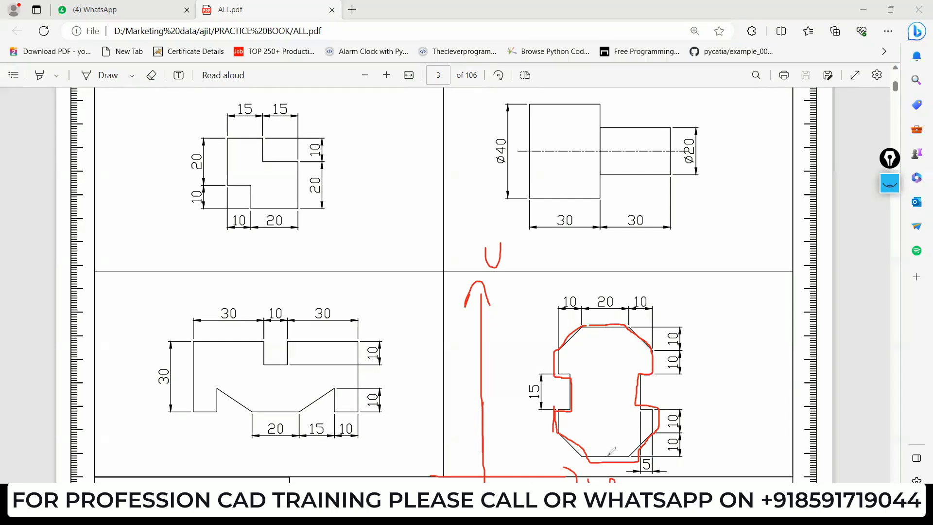
{"action": "mouse_move", "coordinate": [609, 456]}
{"action": "left_mouse_down"}
{"action": "mouse_move", "coordinate": [539, 465]}
{"action": "mouse_move", "coordinate": [525, 478]}
{"action": "left_mouse_up"}
{"action": "left_click_drag", "start_coordinate": [528, 389], "coordinate": [527, 370]}
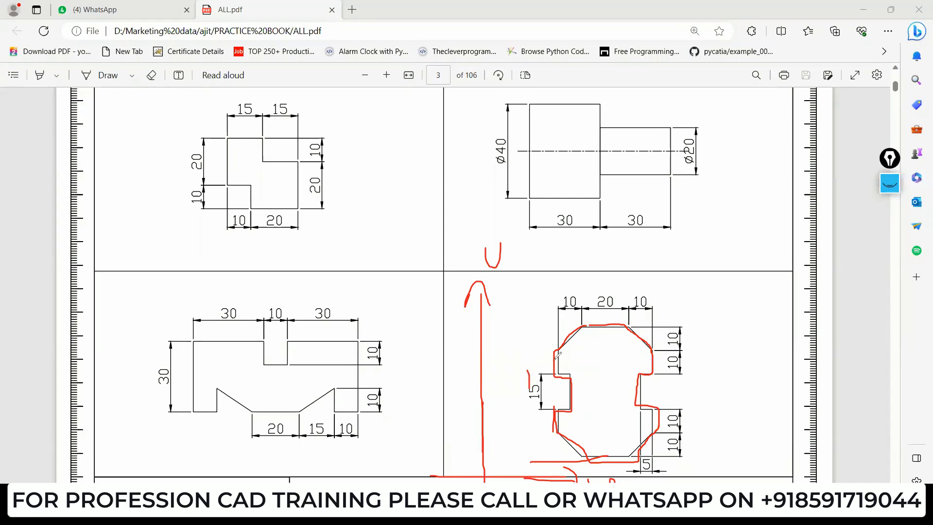
{"action": "mouse_move", "coordinate": [559, 330]}
{"action": "left_mouse_down"}
{"action": "mouse_move", "coordinate": [559, 302]}
{"action": "mouse_move", "coordinate": [606, 290]}
{"action": "mouse_move", "coordinate": [649, 302]}
{"action": "left_mouse_up"}
{"action": "left_click_drag", "start_coordinate": [678, 334], "coordinate": [684, 332]}
{"action": "left_click_drag", "start_coordinate": [683, 373], "coordinate": [700, 368]}
{"action": "left_click_drag", "start_coordinate": [689, 426], "coordinate": [682, 433]}
{"action": "left_click_drag", "start_coordinate": [677, 463], "coordinate": [680, 461]}
- Trace the upper-right stepped shaft profile and circle its Ø40, Ø20 and two 30 dimensions, clearing all ink when done
{"action": "mouse_move", "coordinate": [523, 104]}
{"action": "left_mouse_down"}
{"action": "mouse_move", "coordinate": [595, 104]}
{"action": "mouse_move", "coordinate": [602, 131]}
{"action": "mouse_move", "coordinate": [669, 128]}
{"action": "mouse_move", "coordinate": [672, 156]}
{"action": "mouse_move", "coordinate": [612, 177]}
{"action": "mouse_move", "coordinate": [599, 197]}
{"action": "mouse_move", "coordinate": [530, 199]}
{"action": "mouse_move", "coordinate": [527, 112]}
{"action": "mouse_move", "coordinate": [508, 172]}
{"action": "mouse_move", "coordinate": [511, 142]}
{"action": "left_mouse_up"}
{"action": "mouse_move", "coordinate": [687, 134]}
{"action": "left_mouse_down"}
{"action": "mouse_move", "coordinate": [711, 170]}
{"action": "mouse_move", "coordinate": [677, 144]}
{"action": "left_mouse_up"}
{"action": "mouse_move", "coordinate": [572, 218]}
{"action": "left_mouse_down"}
{"action": "mouse_move", "coordinate": [559, 233]}
{"action": "mouse_move", "coordinate": [565, 217]}
{"action": "left_mouse_up"}
{"action": "left_click_drag", "start_coordinate": [635, 223], "coordinate": [656, 207]}
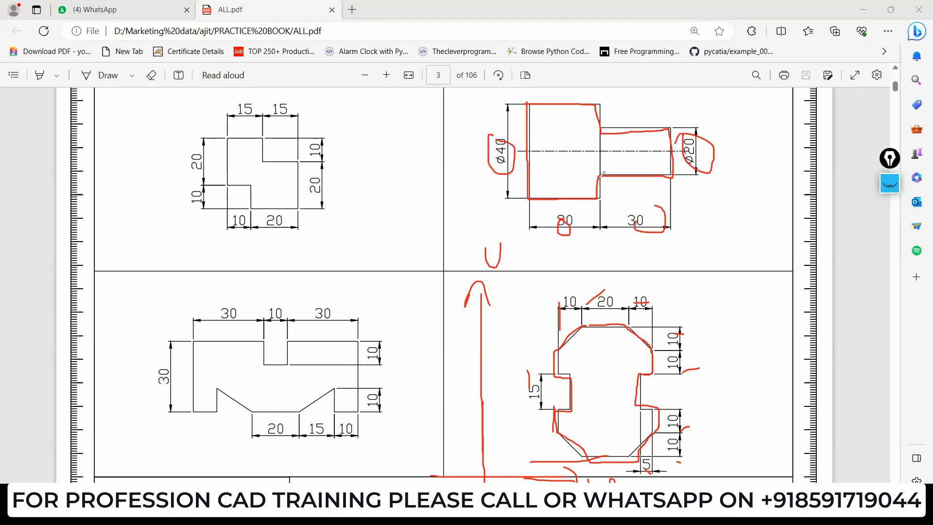
{"action": "key", "text": "ctrl+shift+7"}
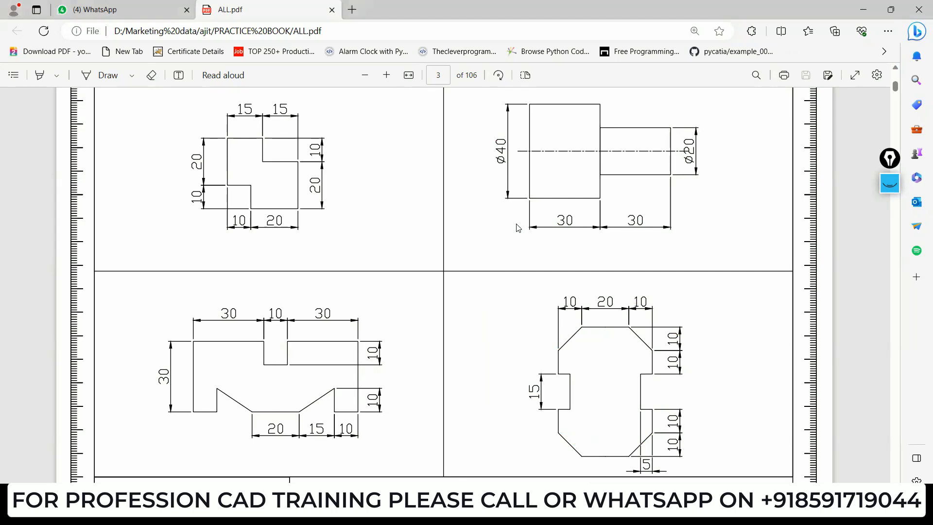
- Switch to NEW PART 01 in CATIA and move the vertical offset dimension between the V axis and the stepped profile
{"action": "mouse_move", "coordinate": [707, 513]}
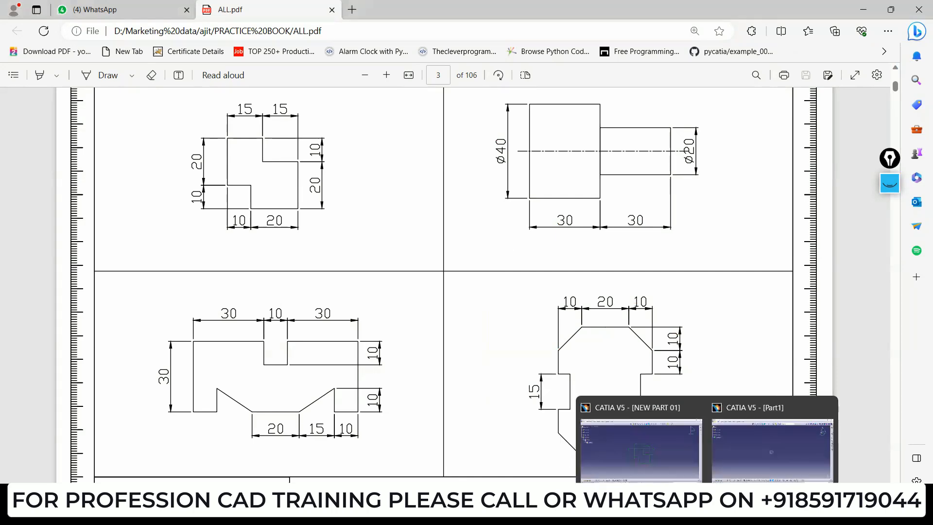
{"action": "left_click", "coordinate": [641, 437]}
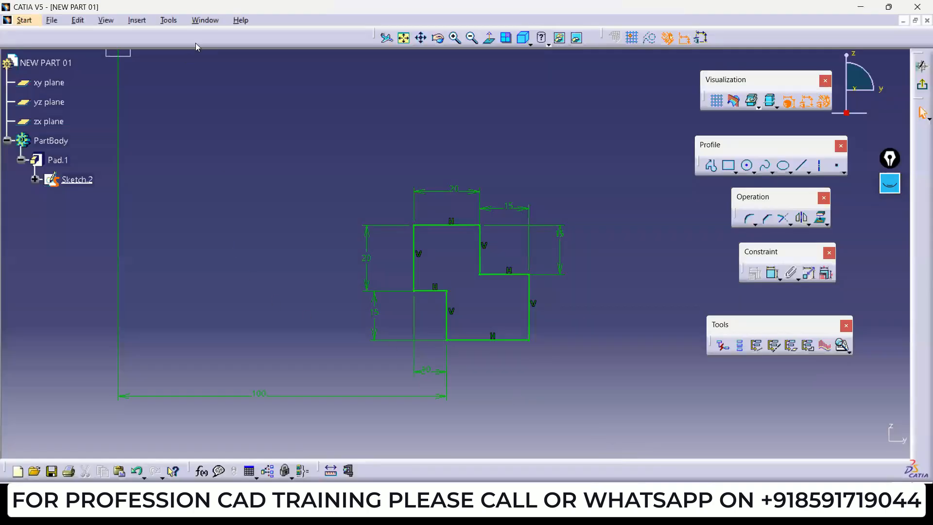
{"action": "left_click", "coordinate": [204, 20]}
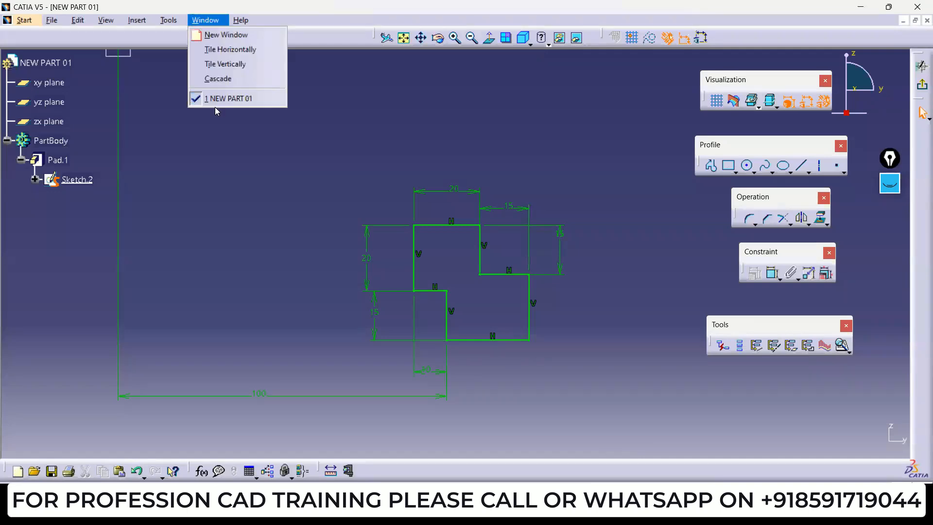
{"action": "left_click", "coordinate": [308, 202]}
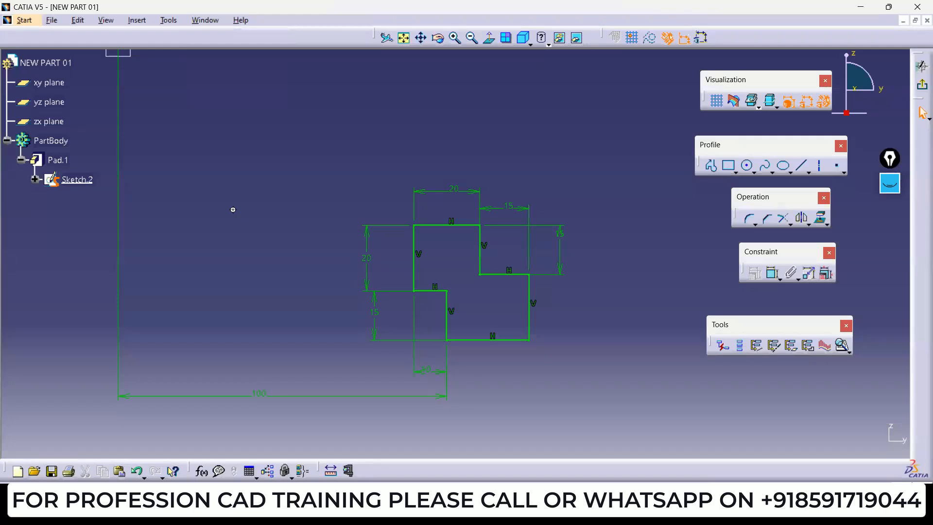
{"action": "mouse_move", "coordinate": [231, 208]}
{"action": "middle_mouse_down"}
{"action": "mouse_move", "coordinate": [233, 264]}
{"action": "mouse_move", "coordinate": [283, 250]}
{"action": "mouse_move", "coordinate": [419, 285]}
{"action": "mouse_move", "coordinate": [422, 294]}
{"action": "middle_mouse_up"}
{"action": "left_click", "coordinate": [125, 268]}
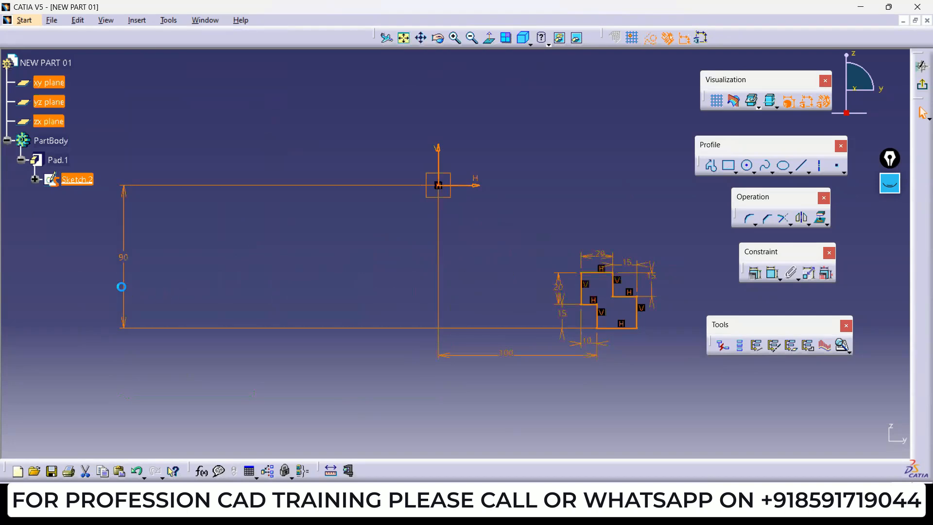
{"action": "left_click_drag", "start_coordinate": [122, 285], "coordinate": [473, 268]}
{"action": "left_click", "coordinate": [438, 285]}
{"action": "middle_click_drag", "start_coordinate": [383, 278], "coordinate": [270, 239]}
{"action": "middle_click_drag", "start_coordinate": [354, 228], "coordinate": [350, 247]}
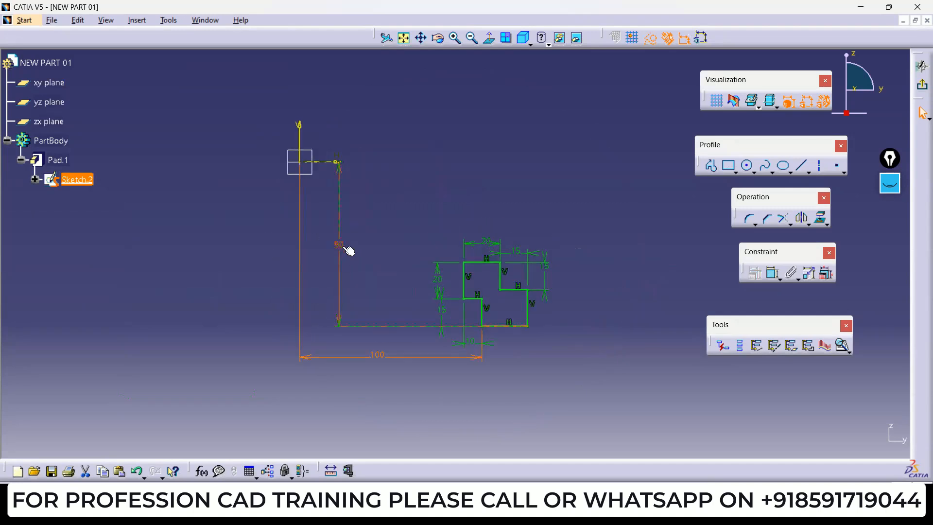
{"action": "left_click_drag", "start_coordinate": [345, 249], "coordinate": [384, 244]}
{"action": "left_click", "coordinate": [383, 237]}
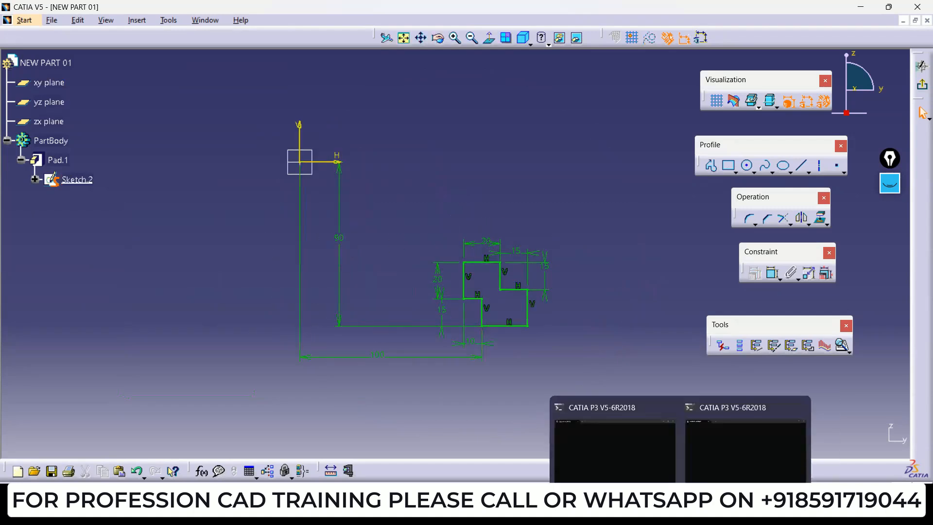
- Switch to the slideshow and tick the four topics on the Creating Simple Geometry slide in red, clearing the marks when done
{"action": "mouse_move", "coordinate": [654, 513]}
{"action": "left_click", "coordinate": [719, 447]}
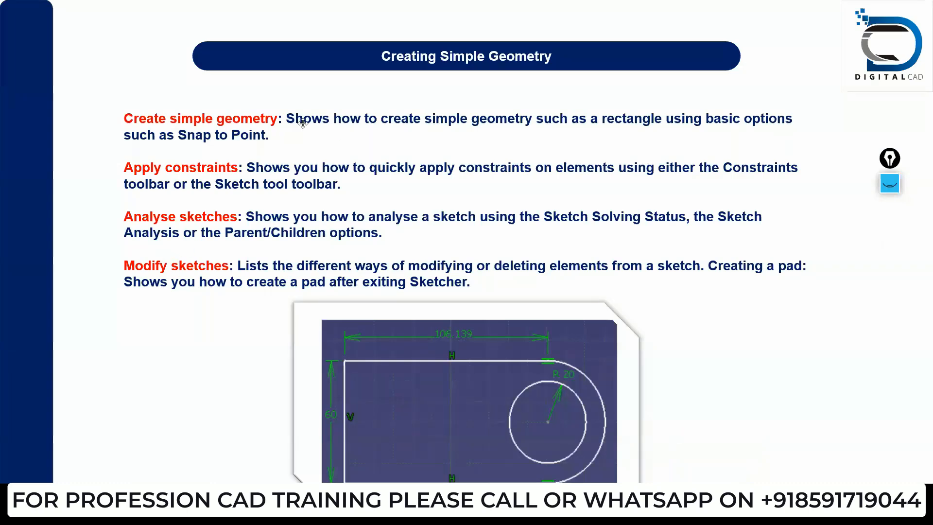
{"action": "left_click_drag", "start_coordinate": [136, 128], "coordinate": [109, 141]}
{"action": "left_click_drag", "start_coordinate": [135, 175], "coordinate": [118, 194]}
{"action": "left_click_drag", "start_coordinate": [136, 224], "coordinate": [118, 237]}
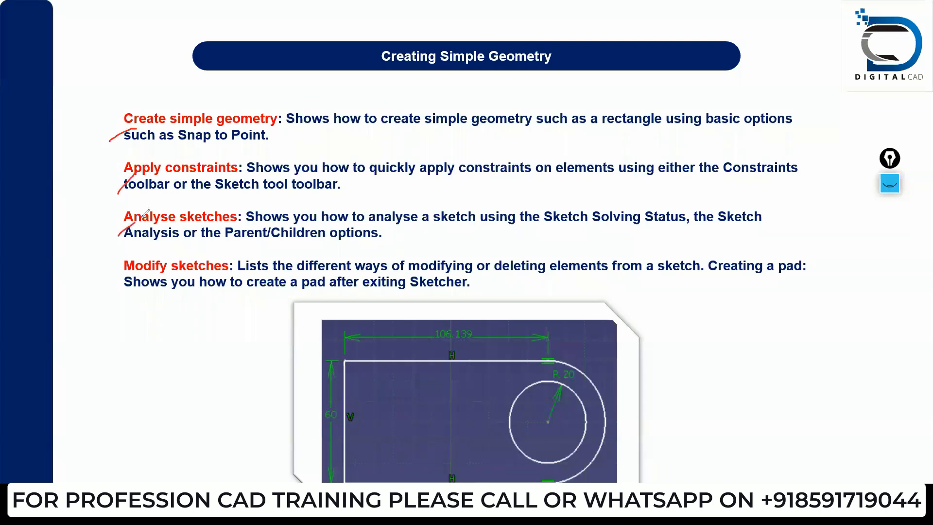
{"action": "left_click_drag", "start_coordinate": [136, 276], "coordinate": [108, 291]}
{"action": "key", "text": "e"}
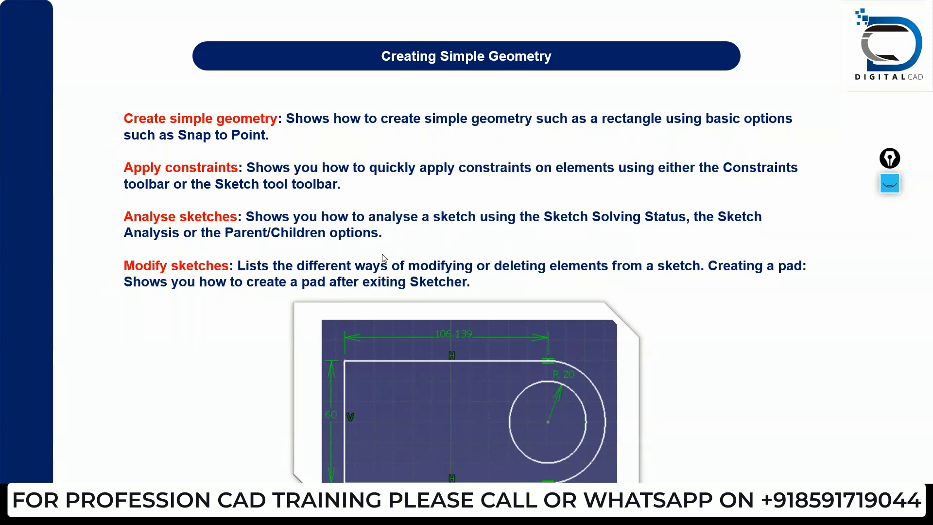
- Preview the Generative Shape Design Workbench slide and return to the NEW PART 01 sketch in CATIA
{"action": "key", "text": "Right"}
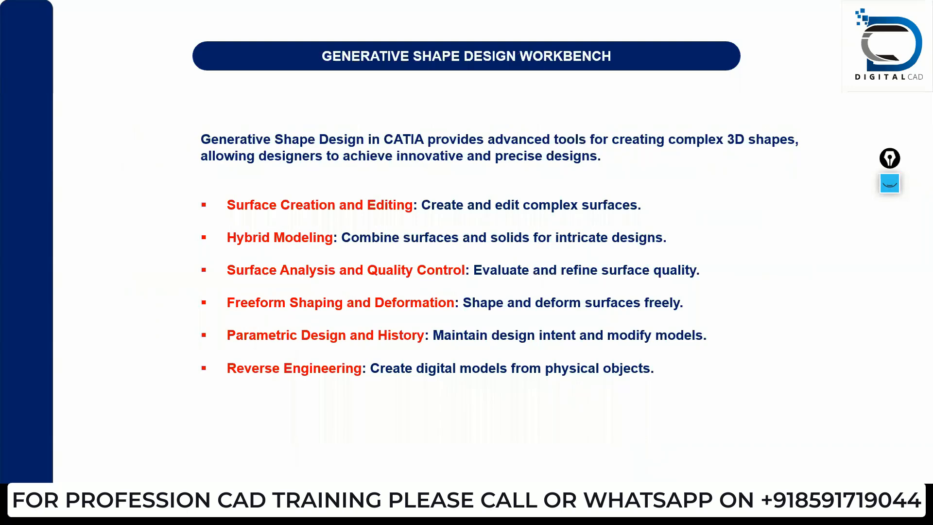
{"action": "key", "text": "Left"}
{"action": "mouse_move", "coordinate": [708, 508]}
{"action": "left_click", "coordinate": [635, 472]}
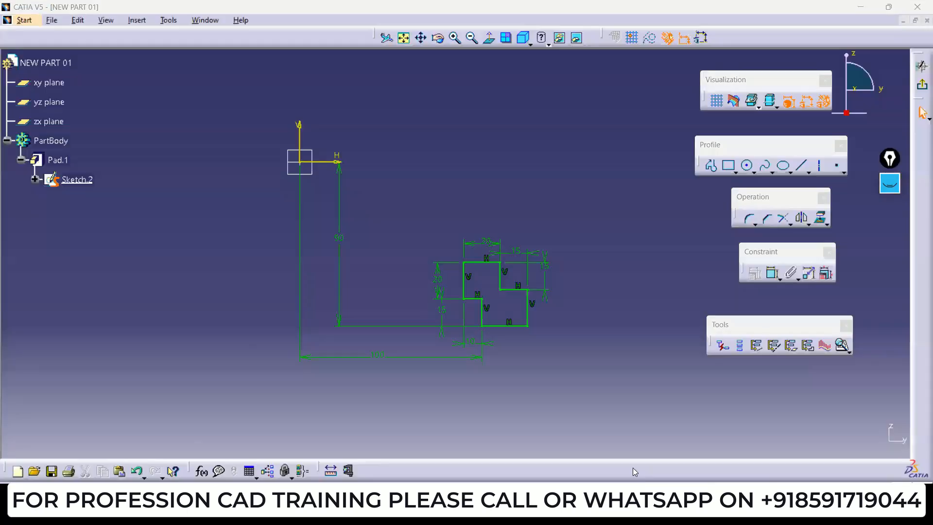